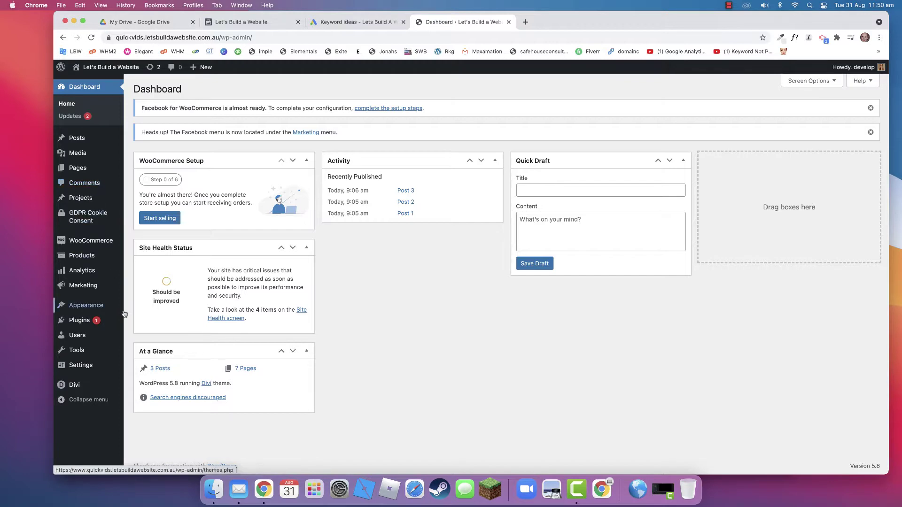
- Search the plugin directory for "yoast" to add a new plugin
click(95, 322)
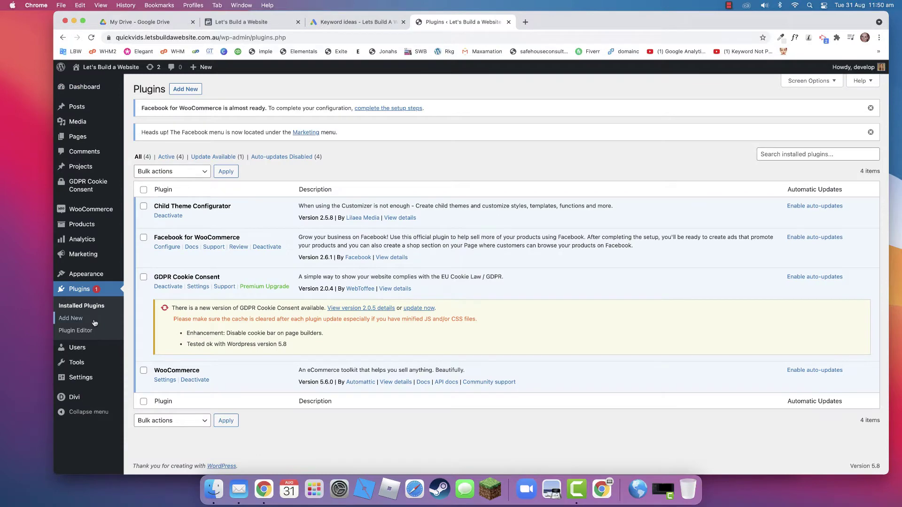
click(186, 90)
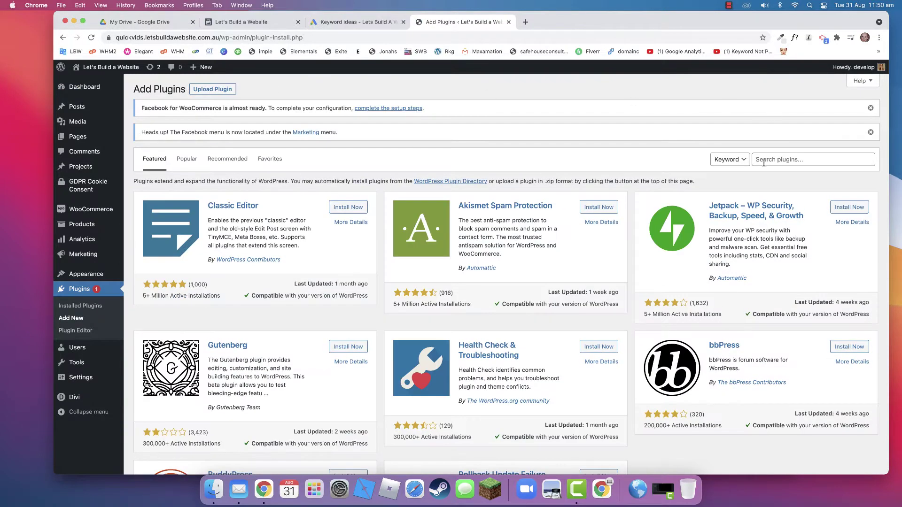
click(763, 160)
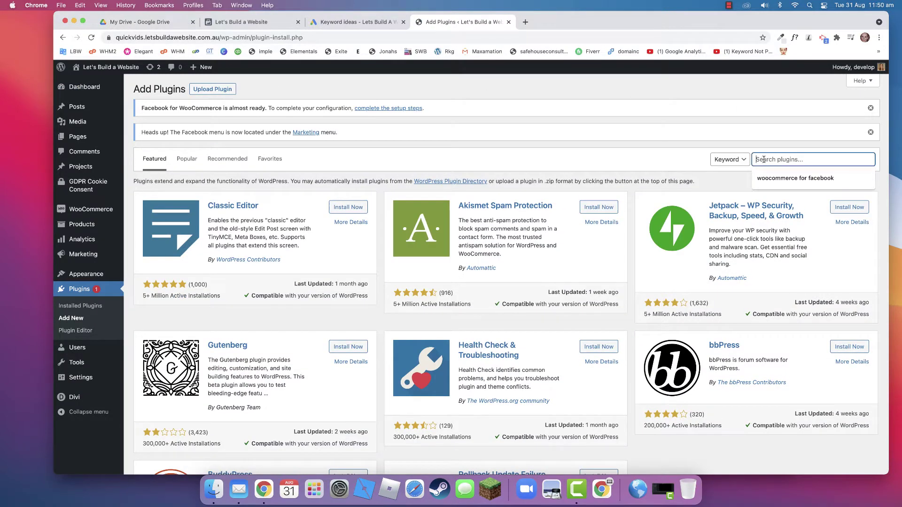
text(yoast)
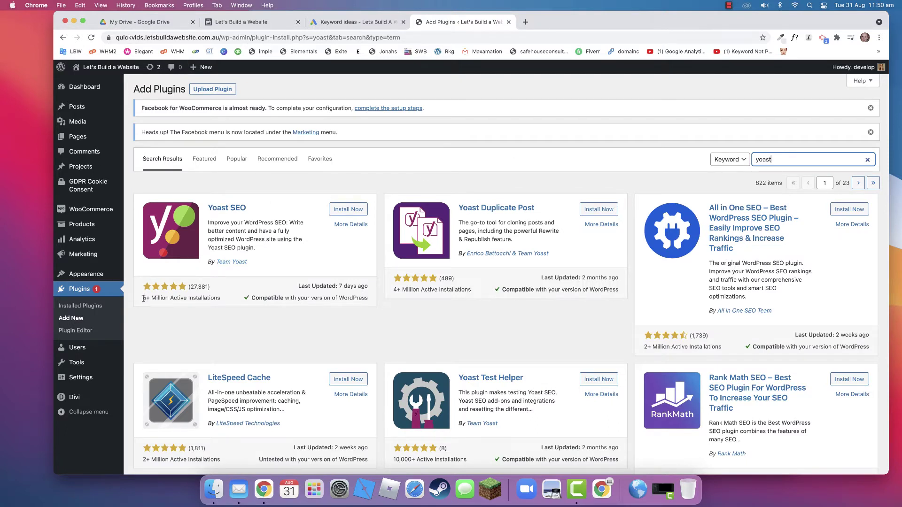
- Check the Yoast SEO plugin's installation figure and update date, and install and activate it
drag(144, 298, 226, 302)
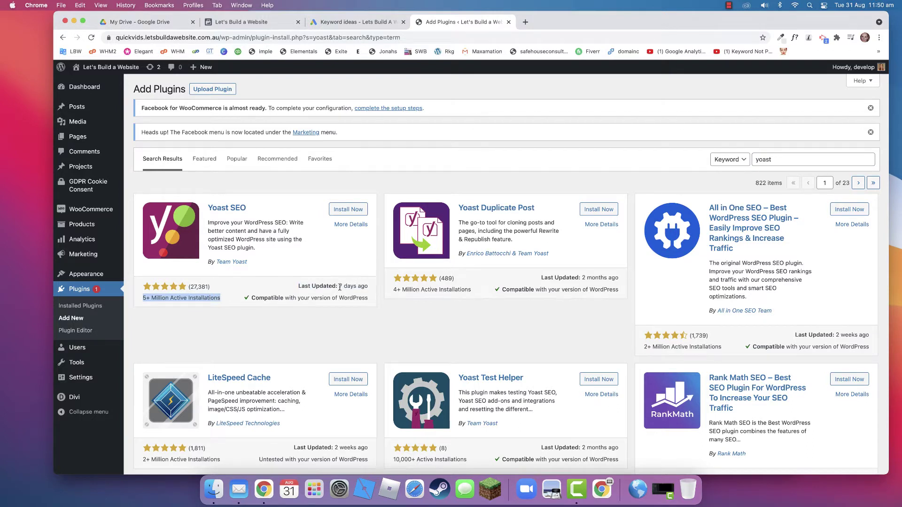
drag(339, 287, 364, 291)
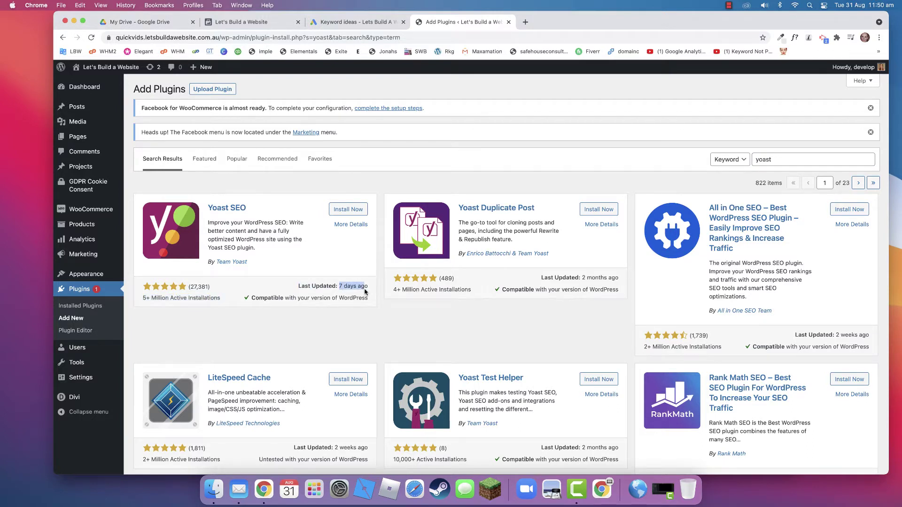
click(349, 211)
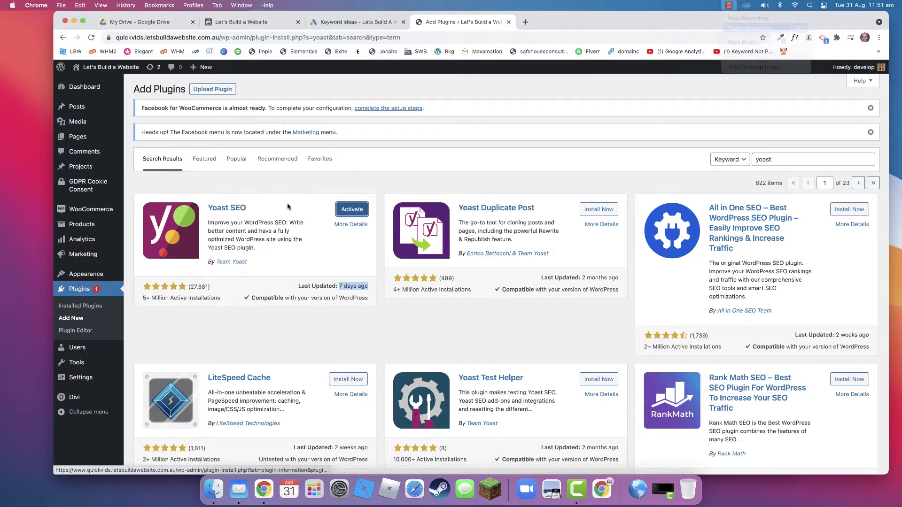
click(350, 212)
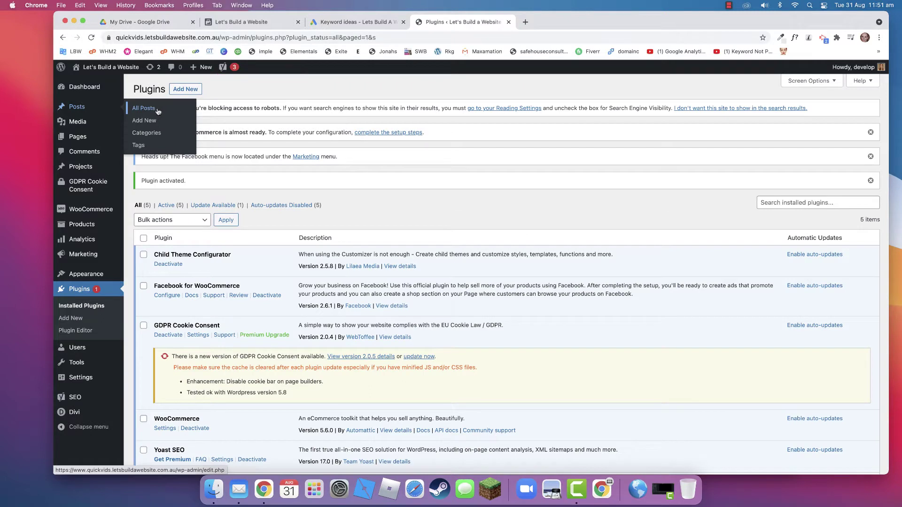
- Create a new page from the site's page list and dismiss the block editor's welcome guide
mouse_move(90, 359)
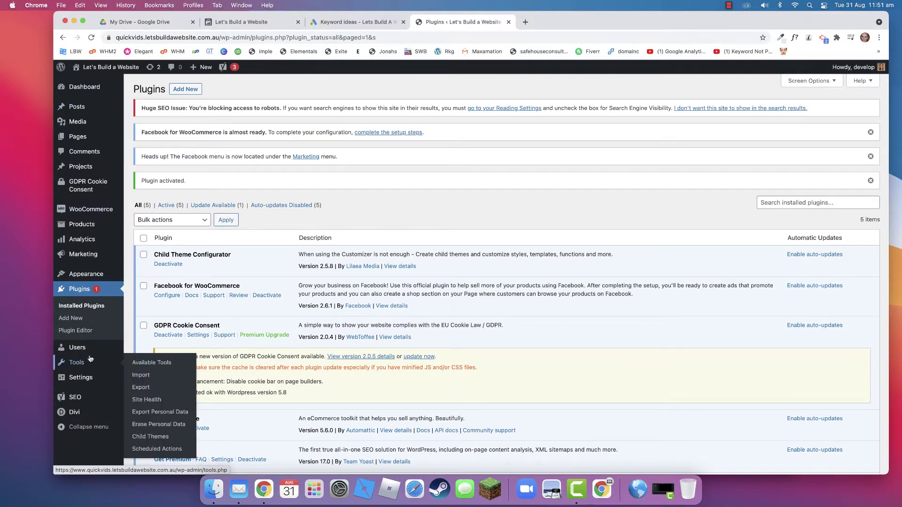
mouse_move(89, 400)
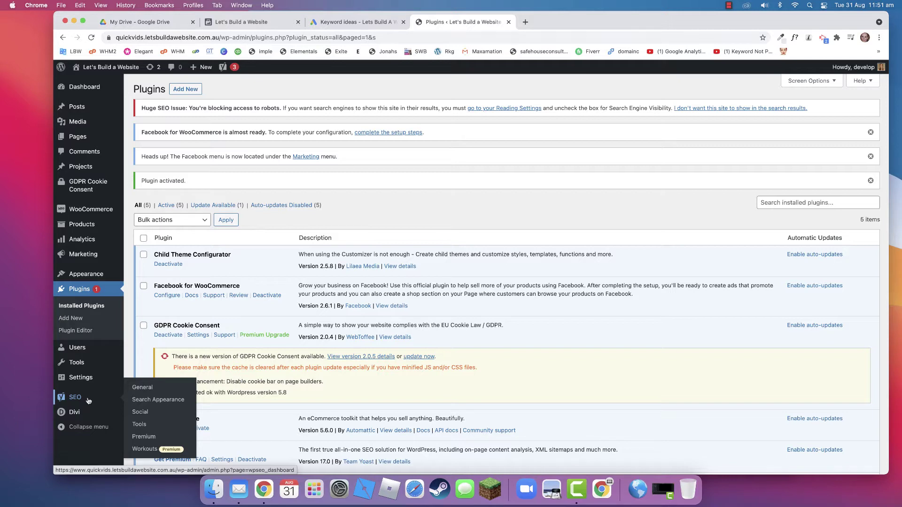
mouse_move(80, 136)
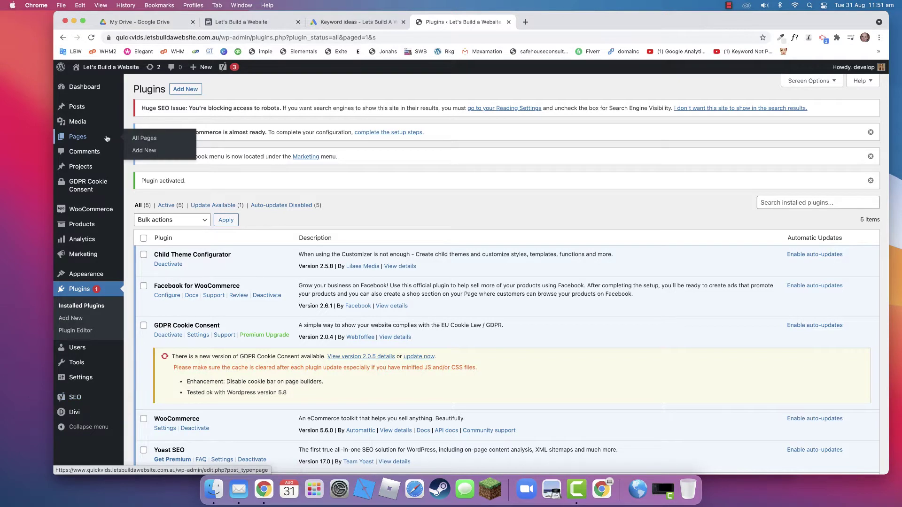
click(81, 136)
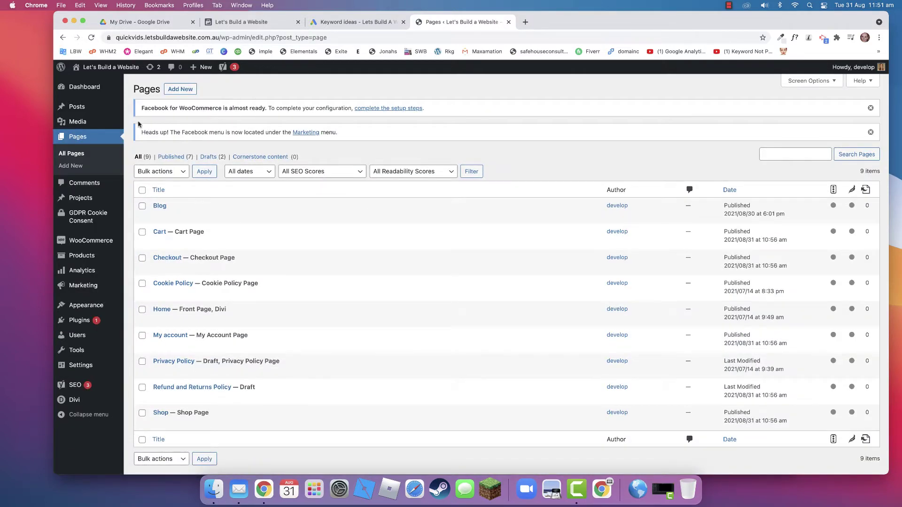
click(180, 90)
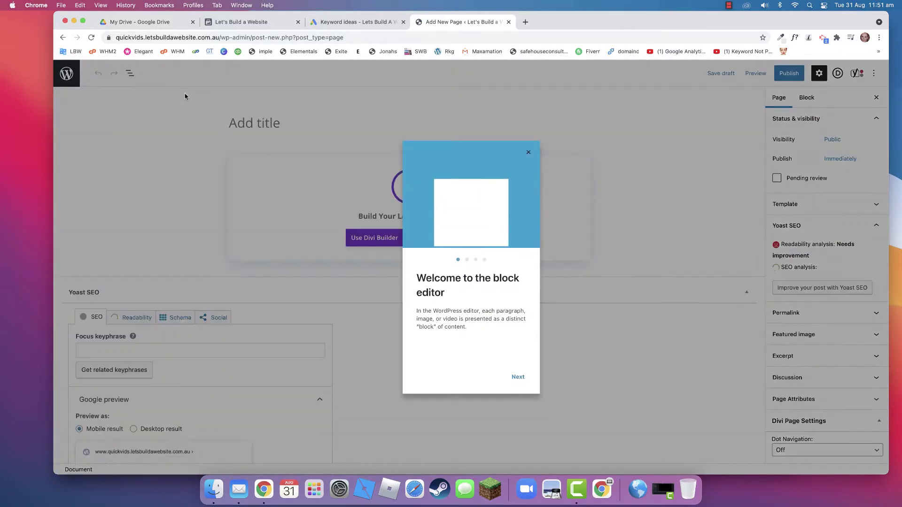
click(529, 154)
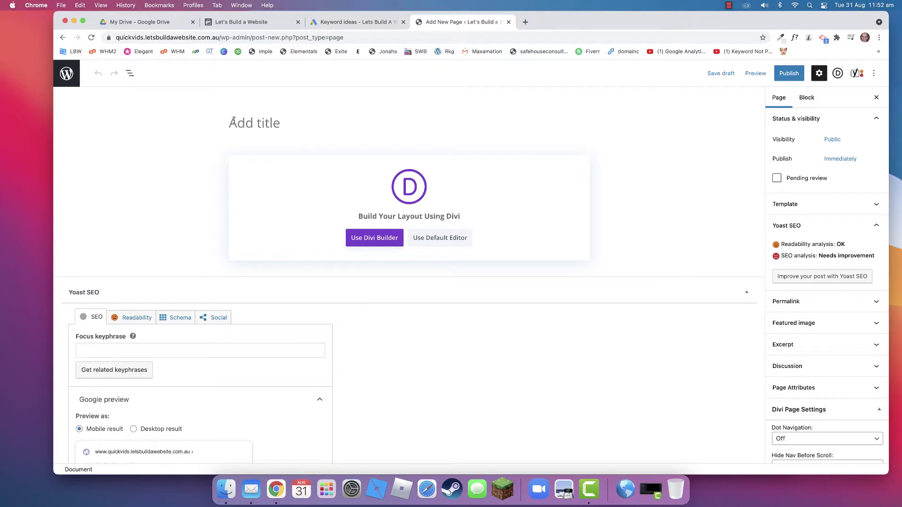
- Switch to Google Ads and return from the existing keyword plan to the Keyword Planner start page
click(350, 23)
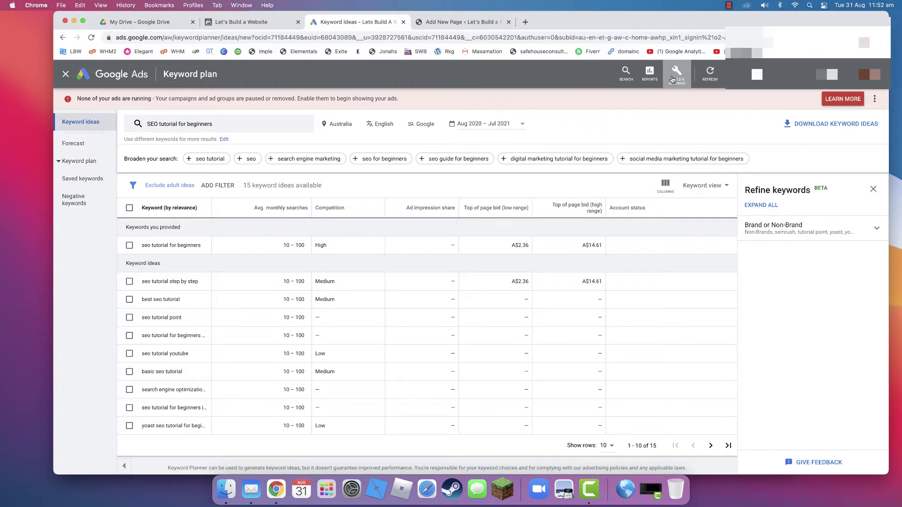
click(678, 81)
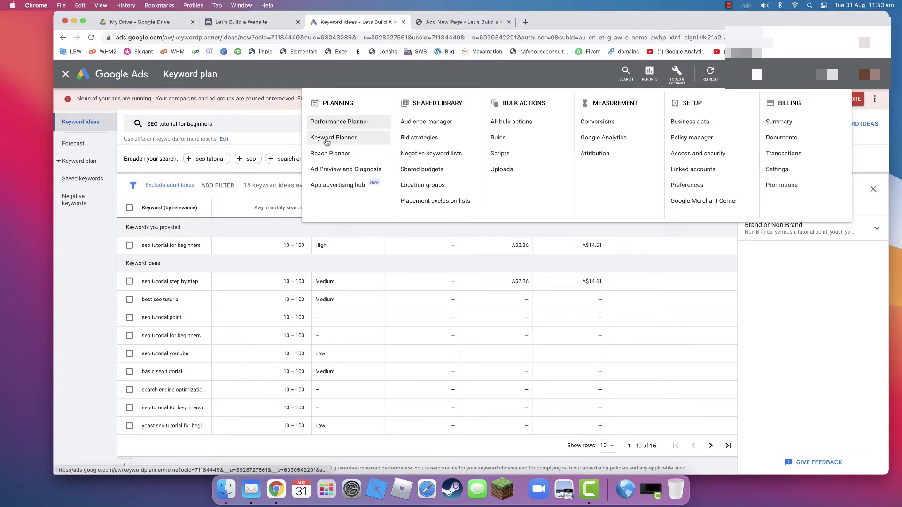
click(268, 113)
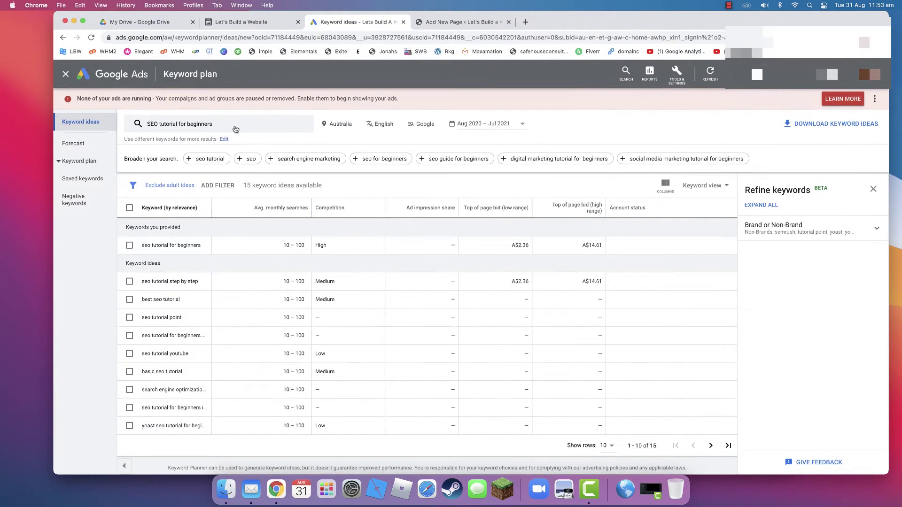
click(236, 128)
click(232, 167)
click(63, 38)
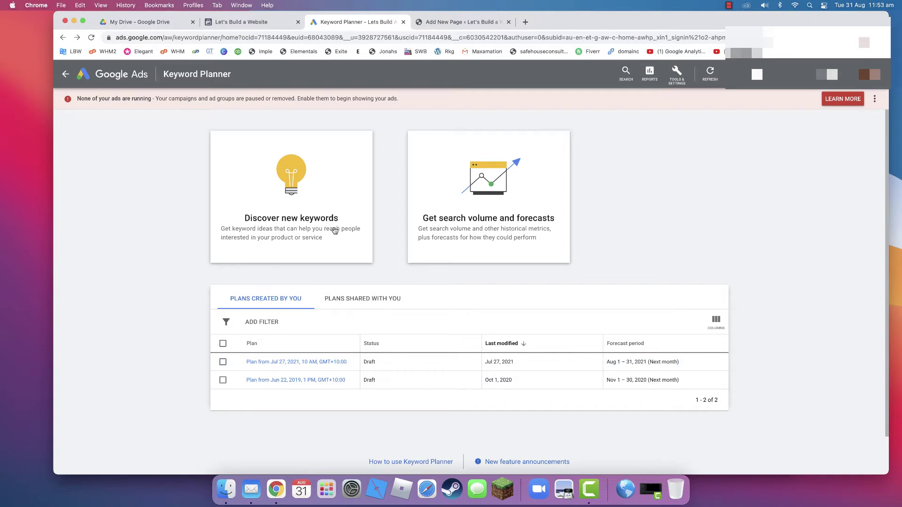
- Discover new keywords for "SEO tutorial for beginners" and examine that phrase's monthly searches and competition
click(298, 192)
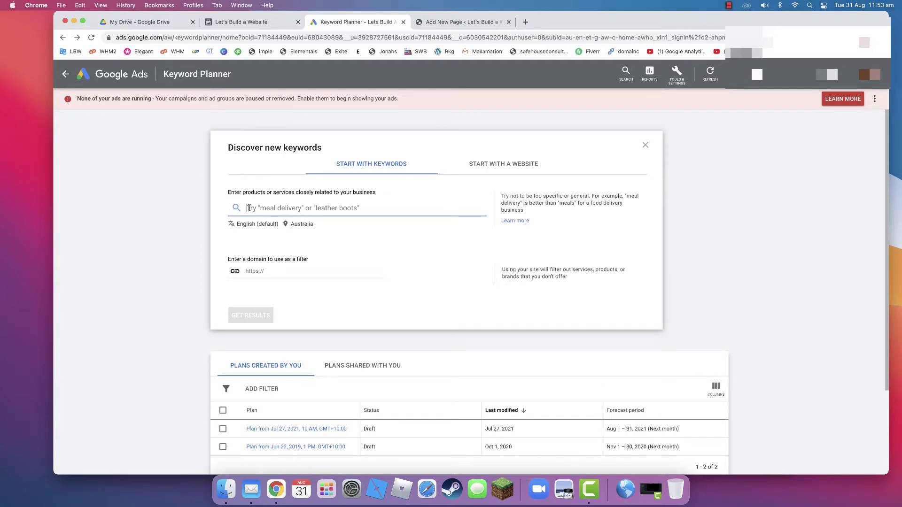
text(SEO tutorial for beginners)
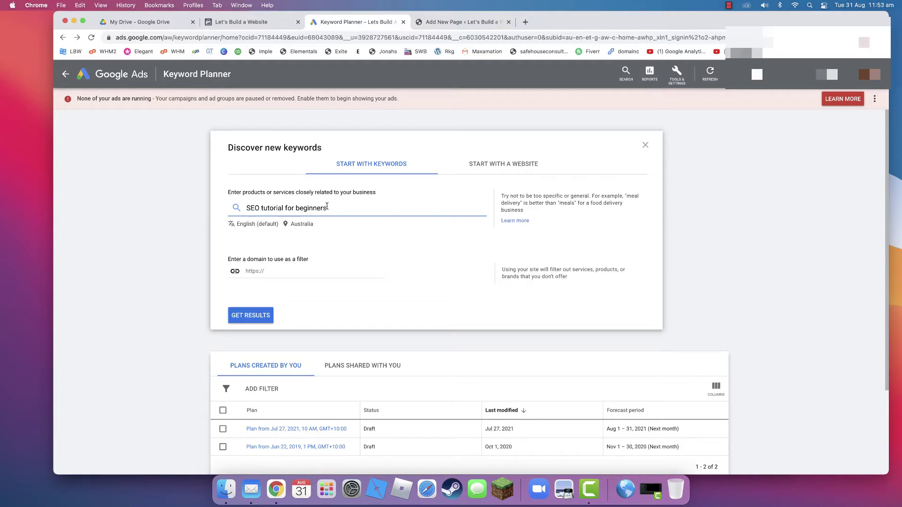
click(253, 318)
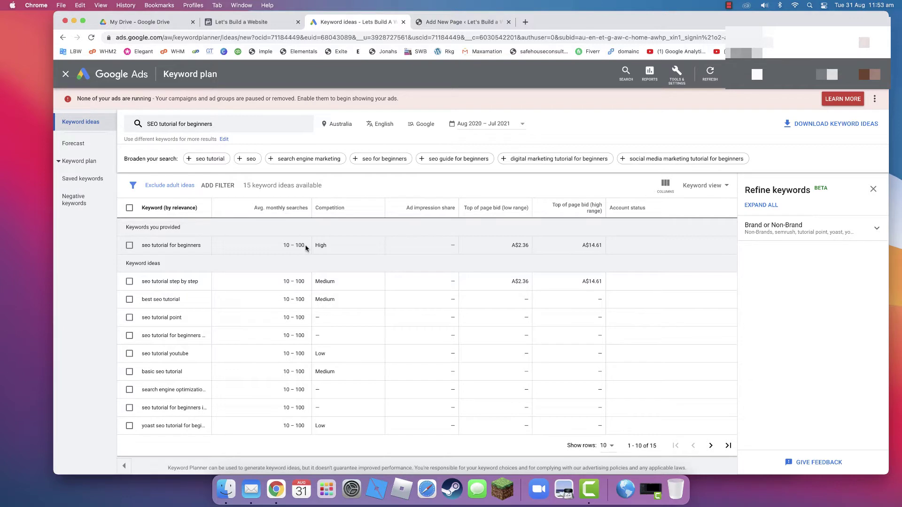
mouse_move(337, 210)
drag(316, 245, 327, 247)
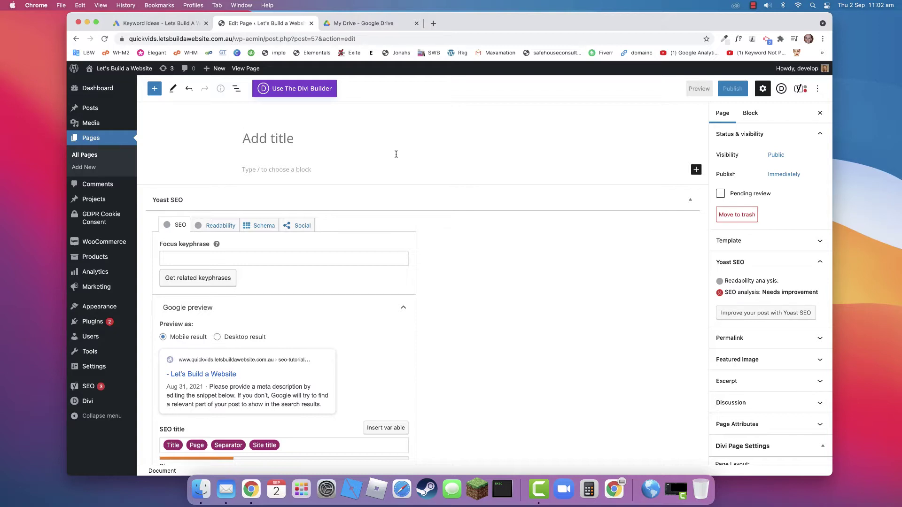
- Title the WordPress page "SEO tutorial for beginners"
text(SEO tutorial for beginners)
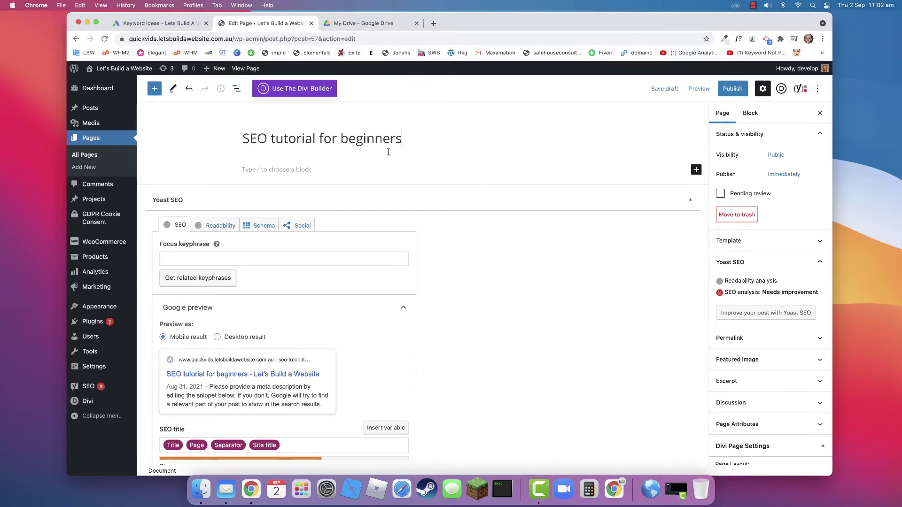
- Search the web for "cupcake ipsum" in a new browser tab and open the Cupcake Ipsum generator site
click(433, 23)
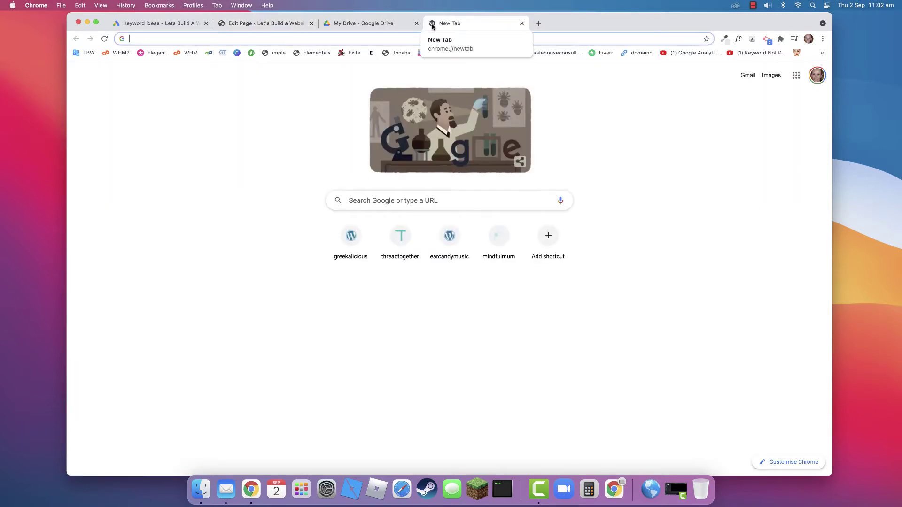
text(cupcake ipsum)
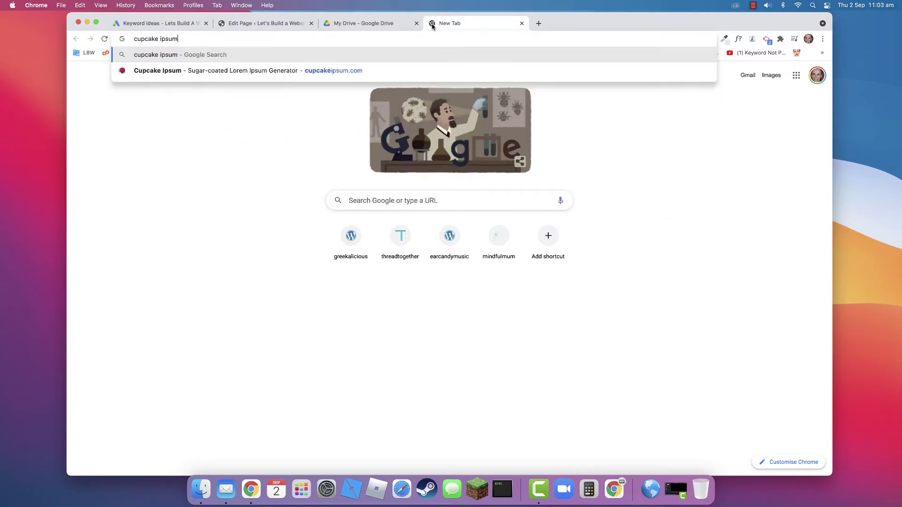
key(Return)
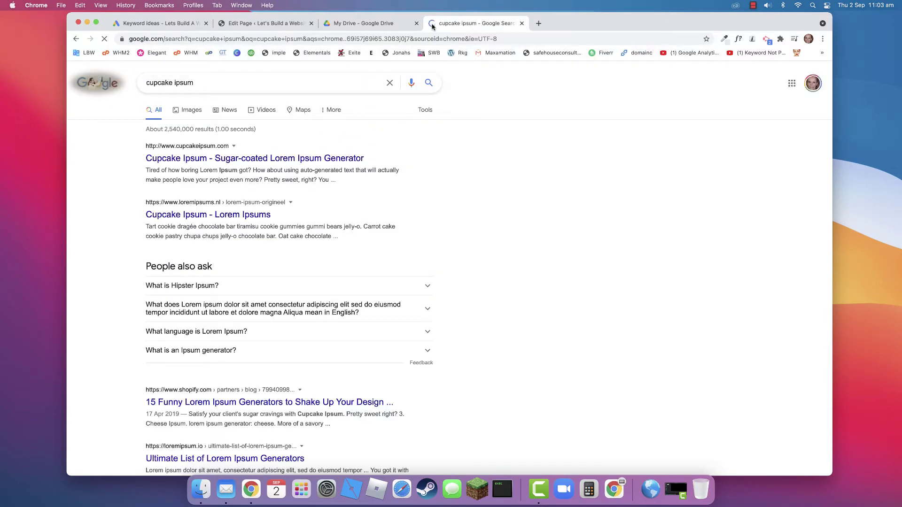
click(225, 157)
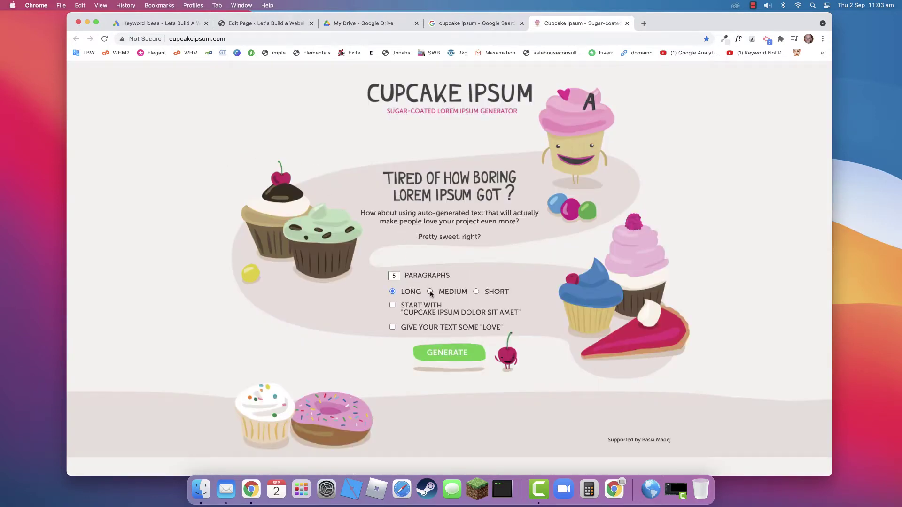
- Generate five short paragraphs of placeholder text and copy all of them
click(477, 291)
click(453, 352)
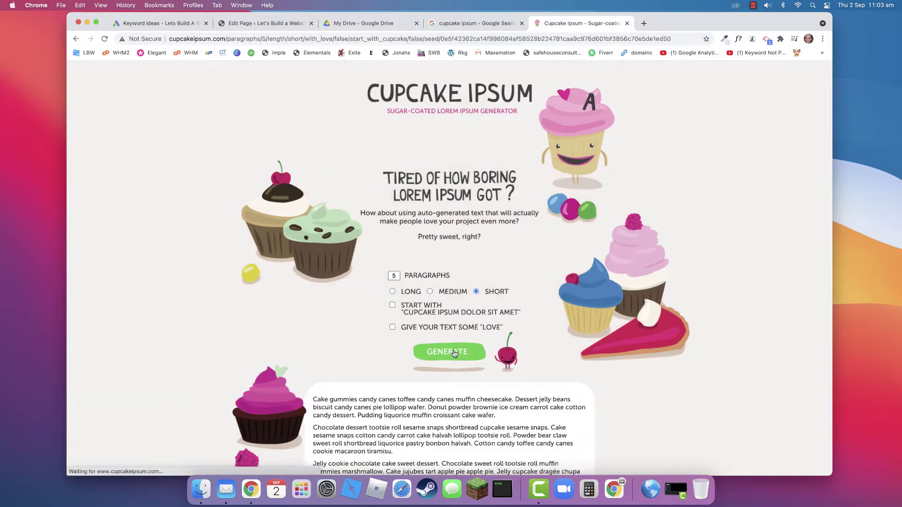
scroll(403, 298, down, 5)
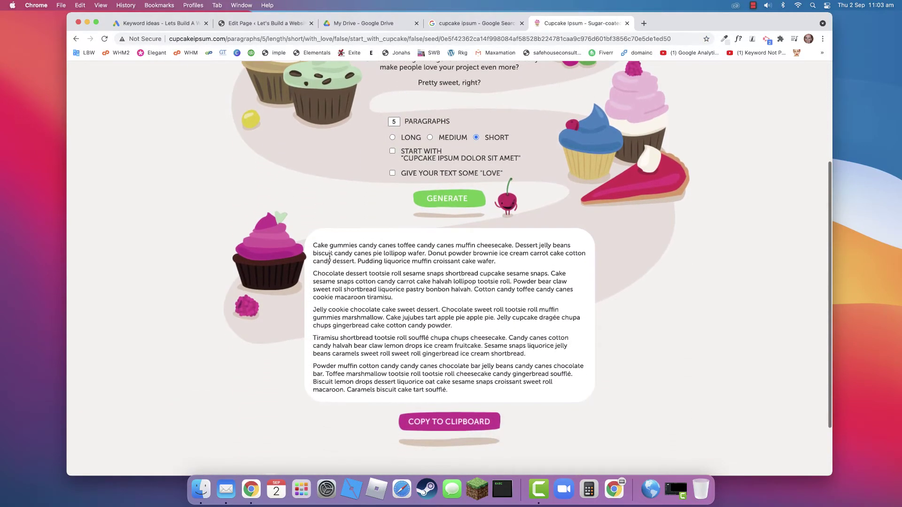
drag(313, 245, 454, 395)
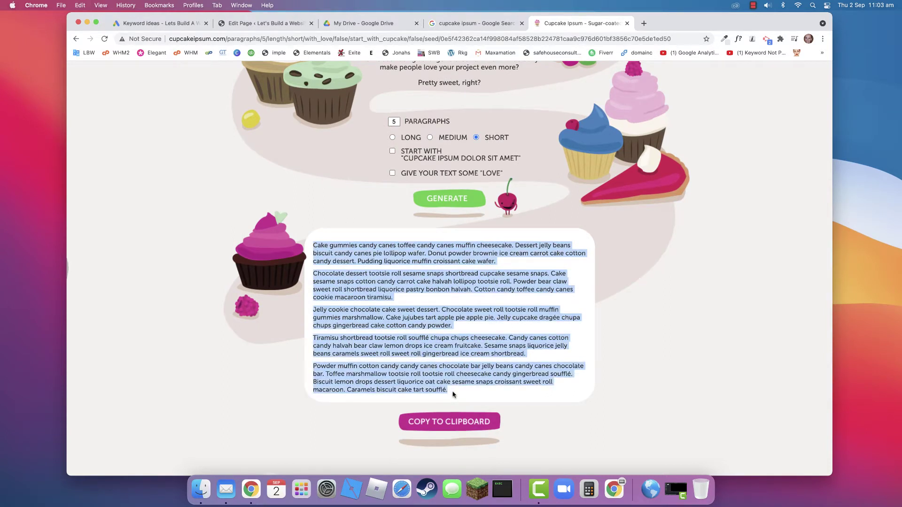
- Paste the copied placeholder paragraphs into a paragraph block below the WordPress page's title and publish the page
click(263, 23)
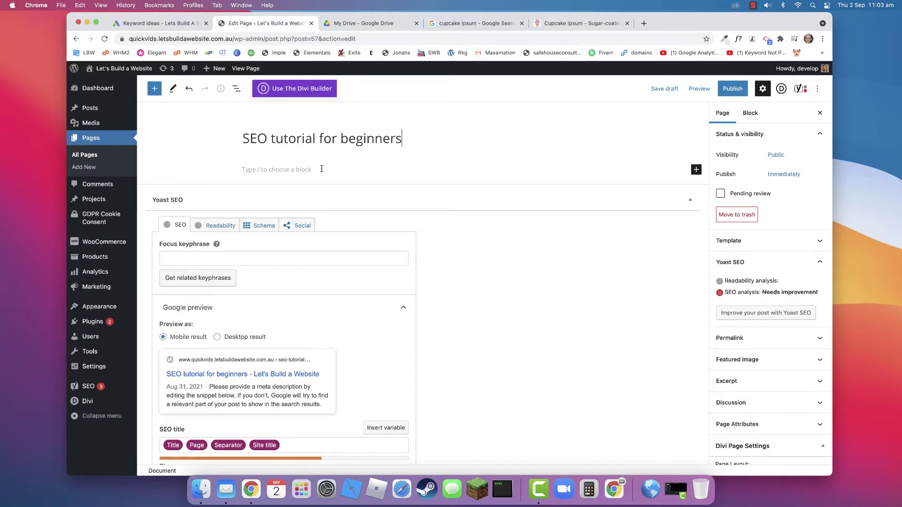
click(696, 170)
click(630, 242)
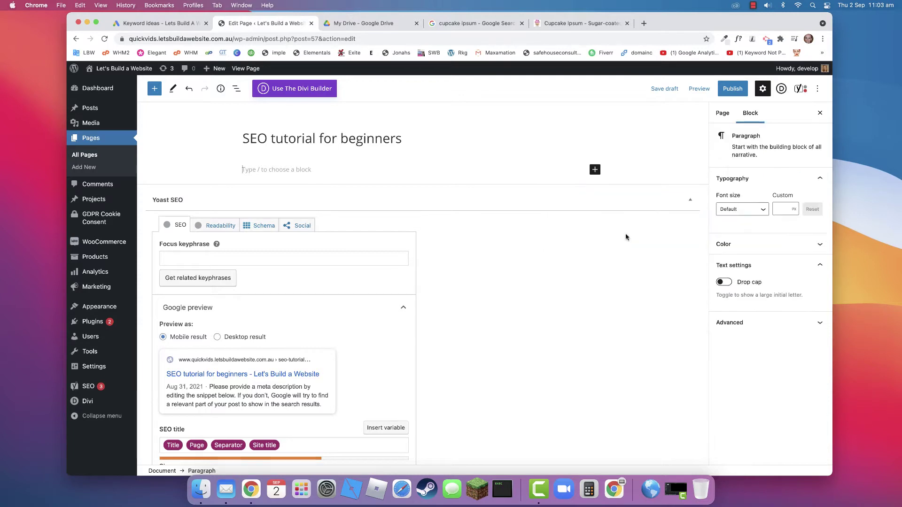
key(super+v)
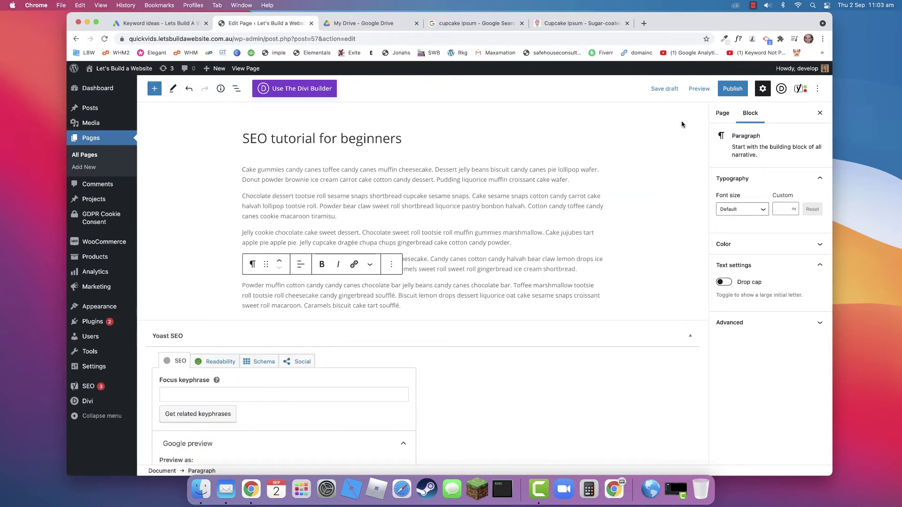
click(728, 90)
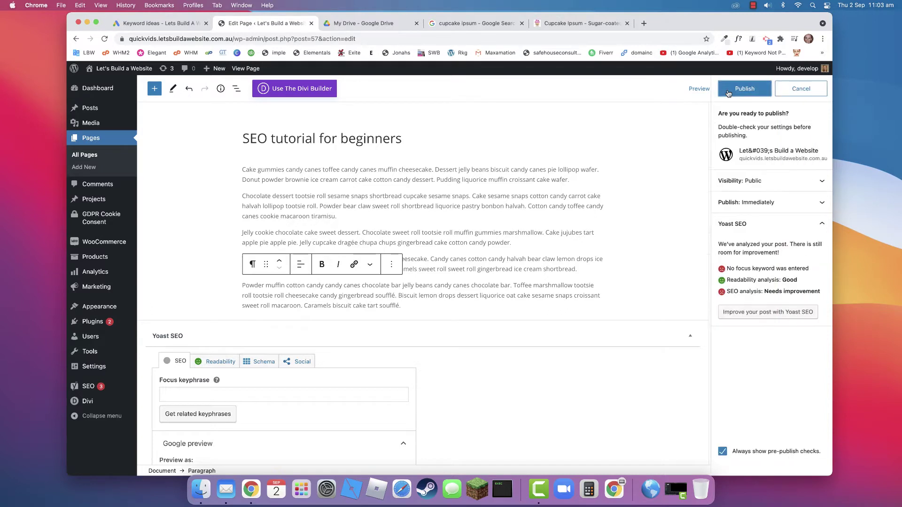
click(727, 91)
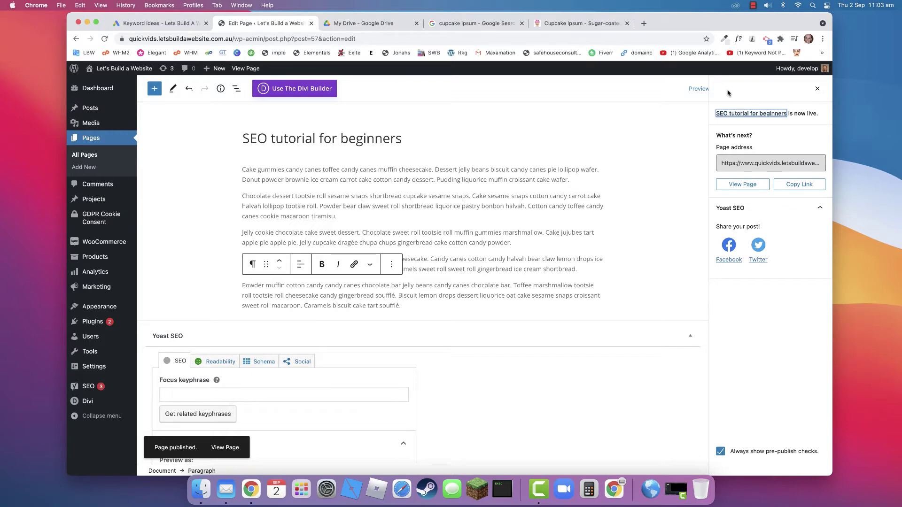
- Copy the page title "SEO tutorial for beginners" into the Yoast SEO focus keyphrase and look over the Google preview settings below it
scroll(258, 230, down, 8)
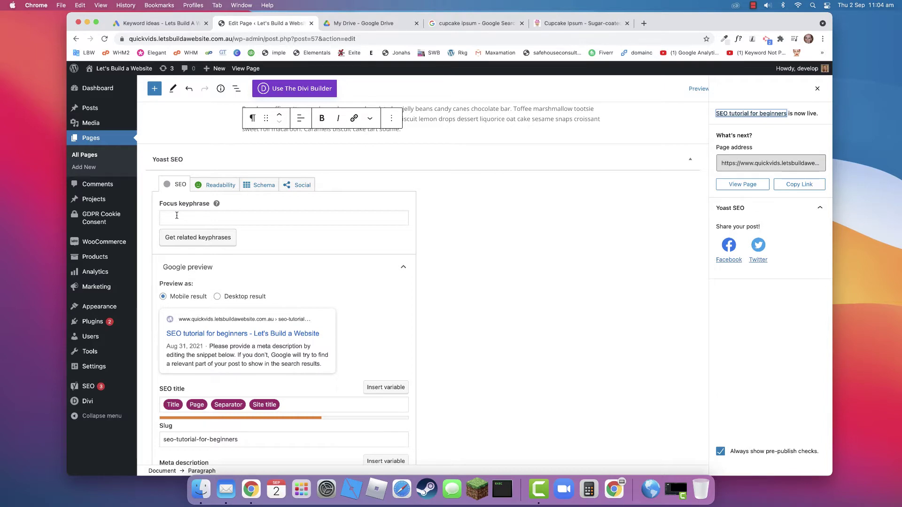
scroll(177, 215, up, 5)
drag(242, 139, 405, 145)
key(super+c)
scroll(218, 197, down, 3)
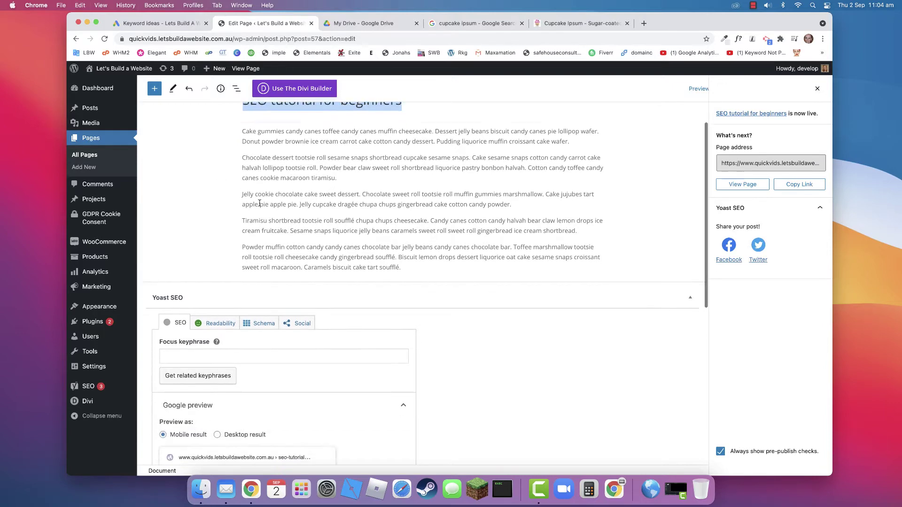
click(179, 313)
key(super+v)
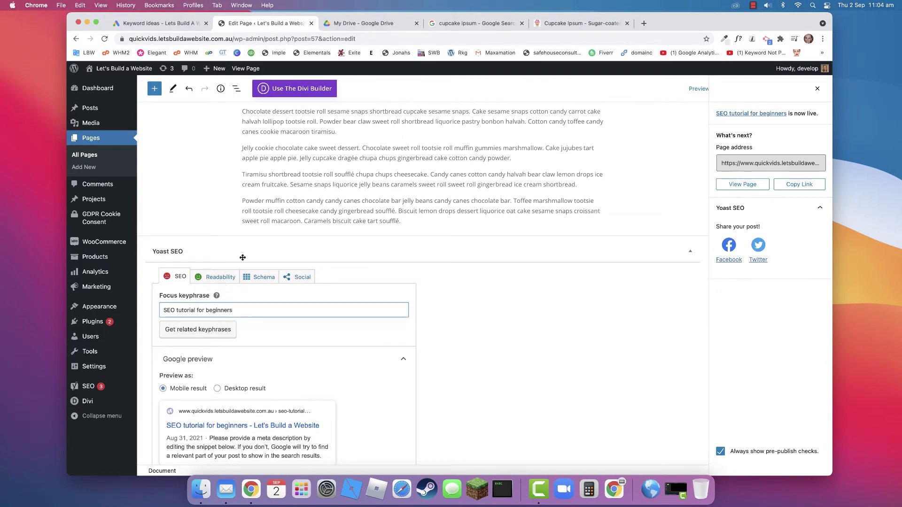
scroll(197, 264, down, 2)
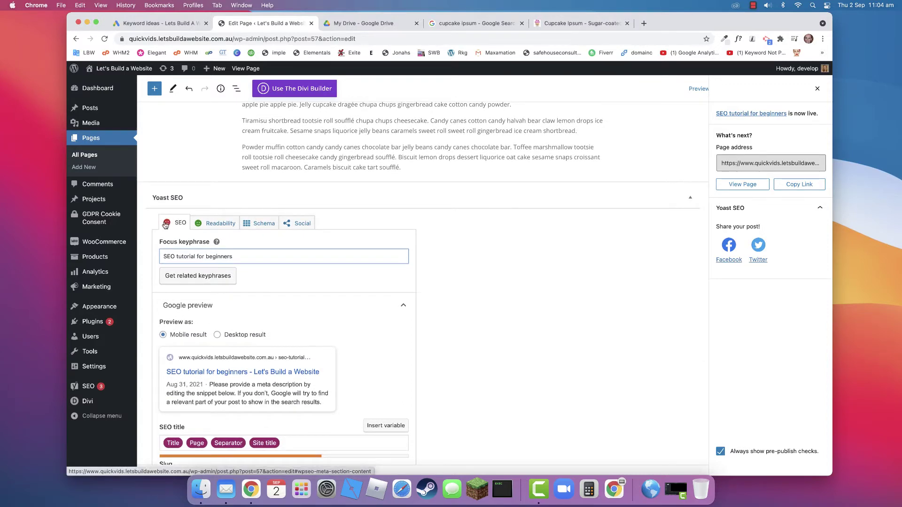
scroll(350, 236, down, 6)
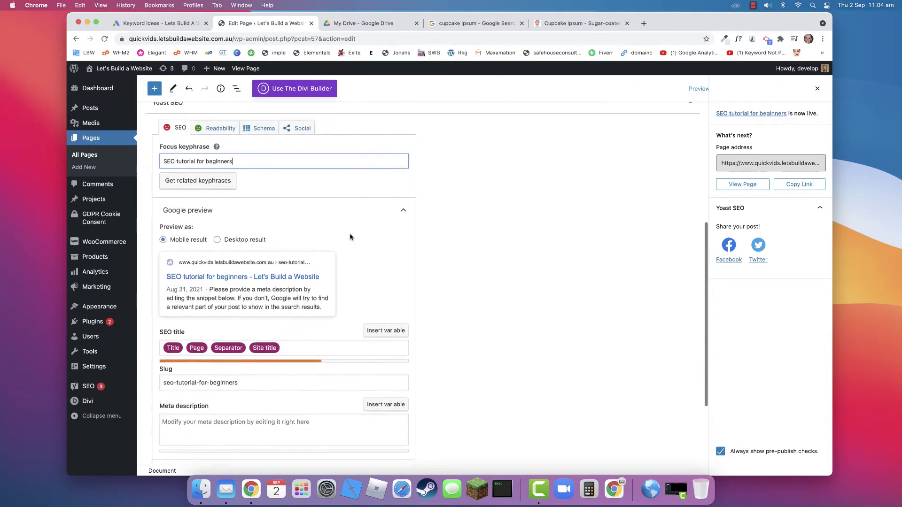
scroll(350, 237, up, 1)
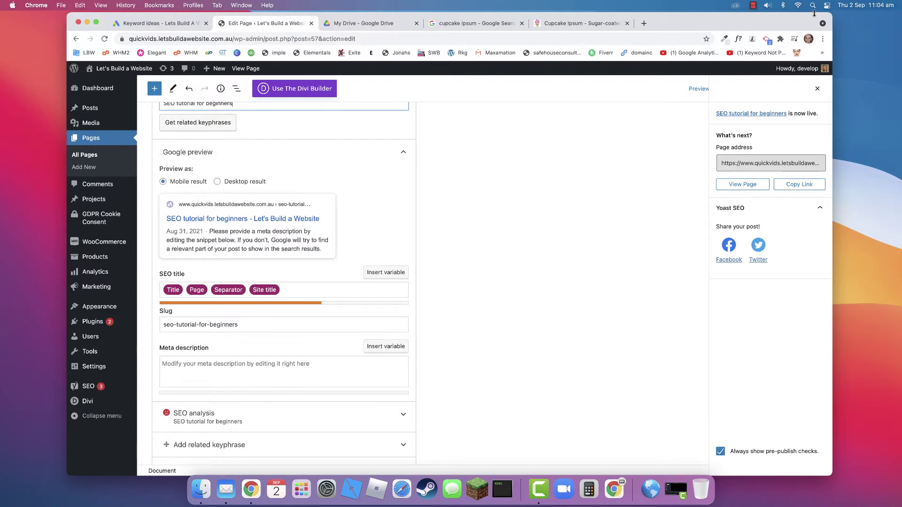
- Search the web for the copied keyphrase in a new browser tab and highlight the description under the Udemy result
click(644, 23)
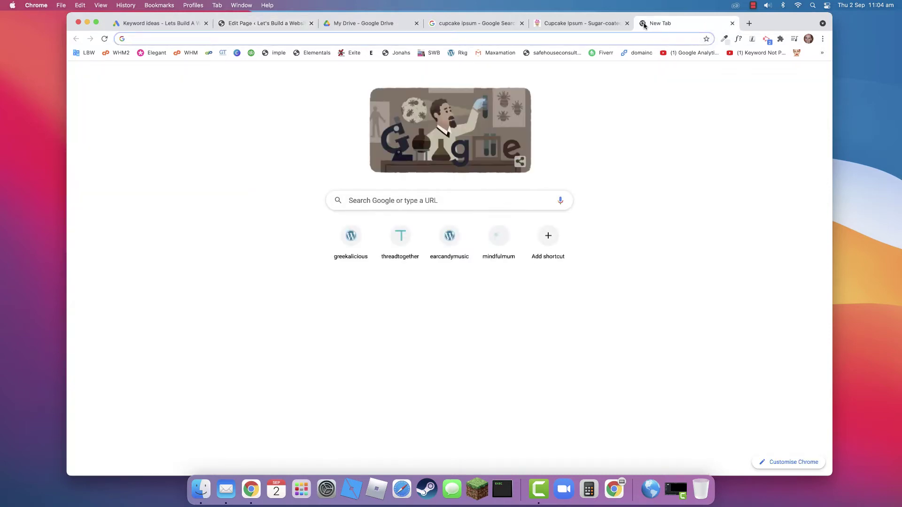
key(super+v)
key(Return)
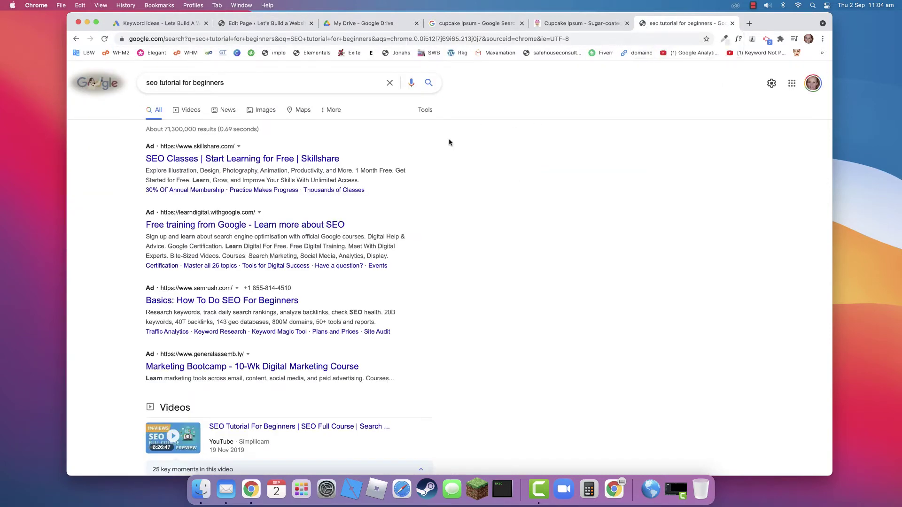
scroll(236, 271, down, 10)
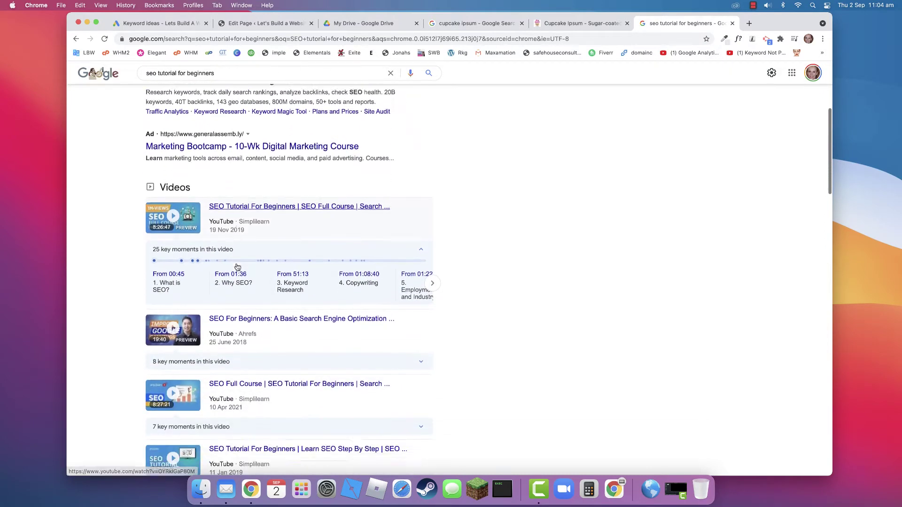
scroll(237, 267, down, 6)
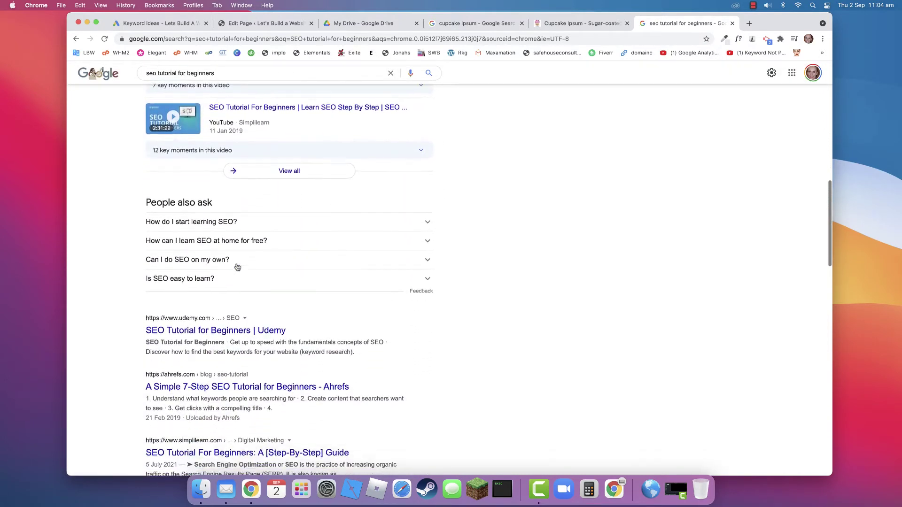
scroll(238, 267, down, 1)
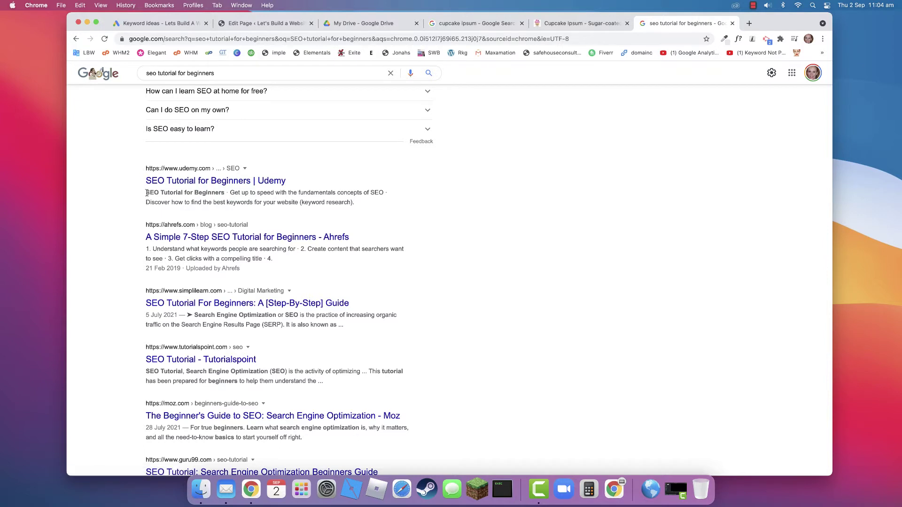
drag(147, 192, 357, 208)
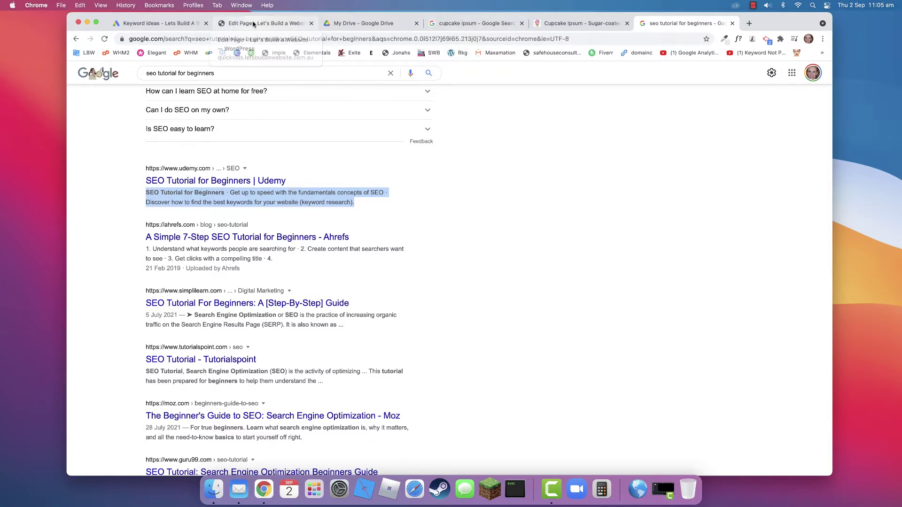
- Return to the WordPress page editor and replace the SEO title's variables with "SEO tutorial for beginners By Lets Build a Website"
drag(265, 23, 346, 28)
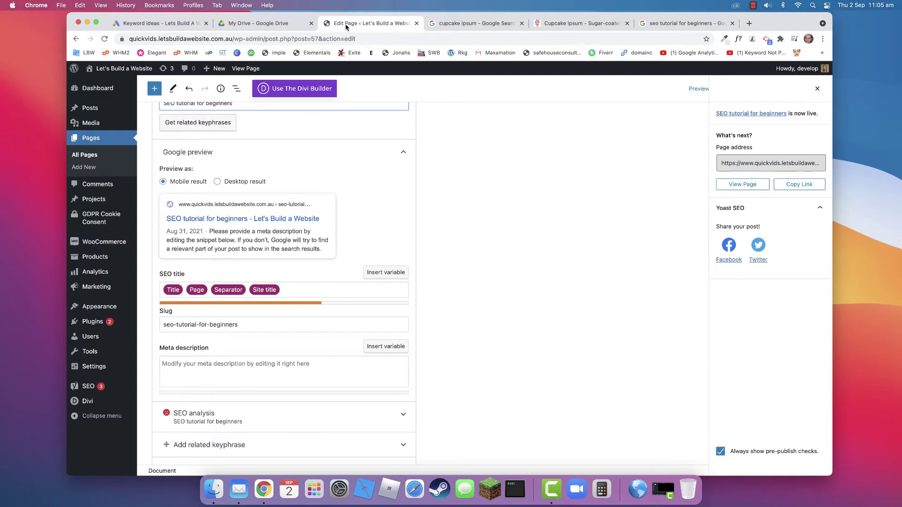
drag(292, 291, 168, 288)
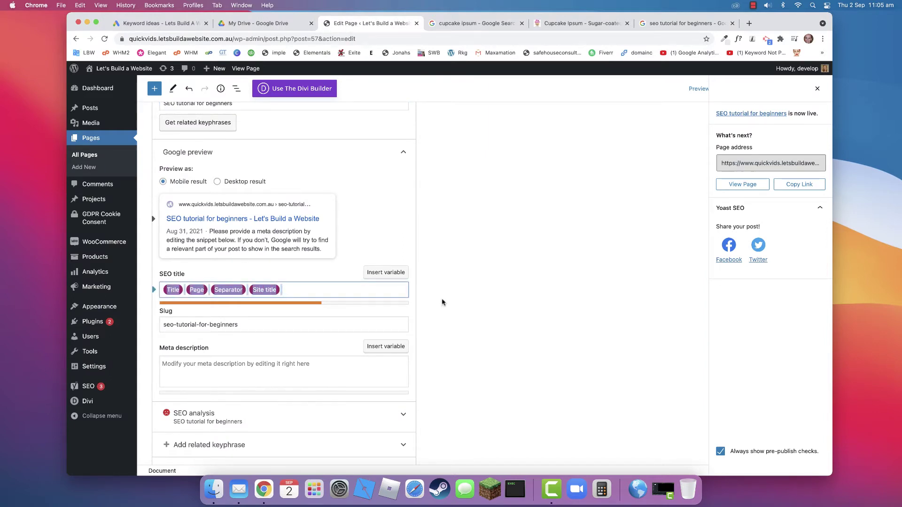
key(BackSpace)
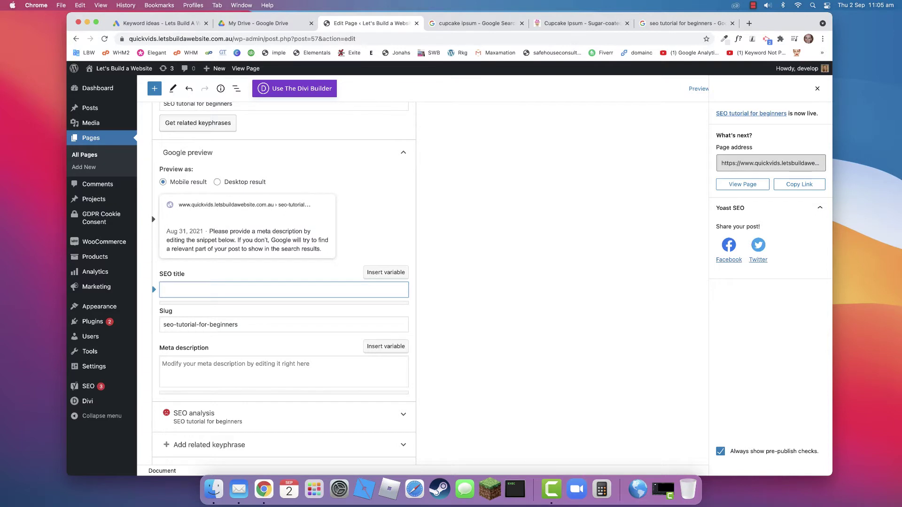
text(SEO tutorial for beginners)
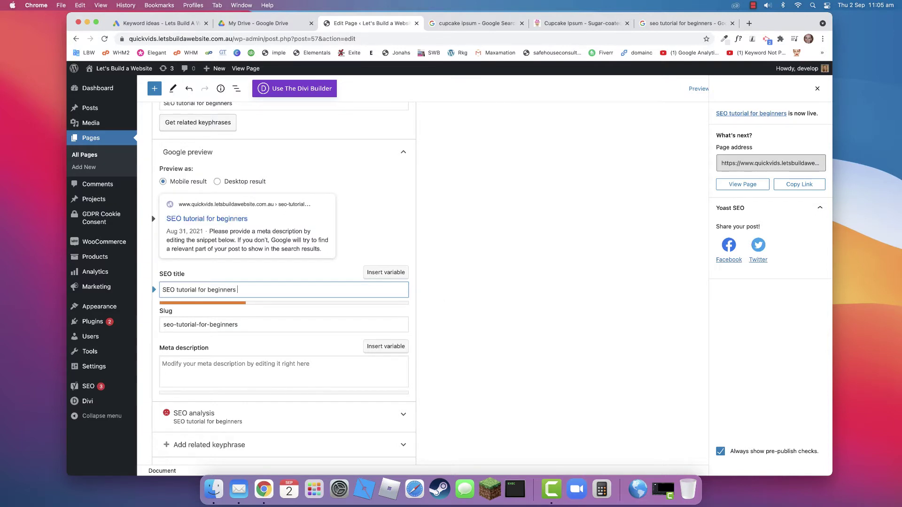
text(By Lets Buildd)
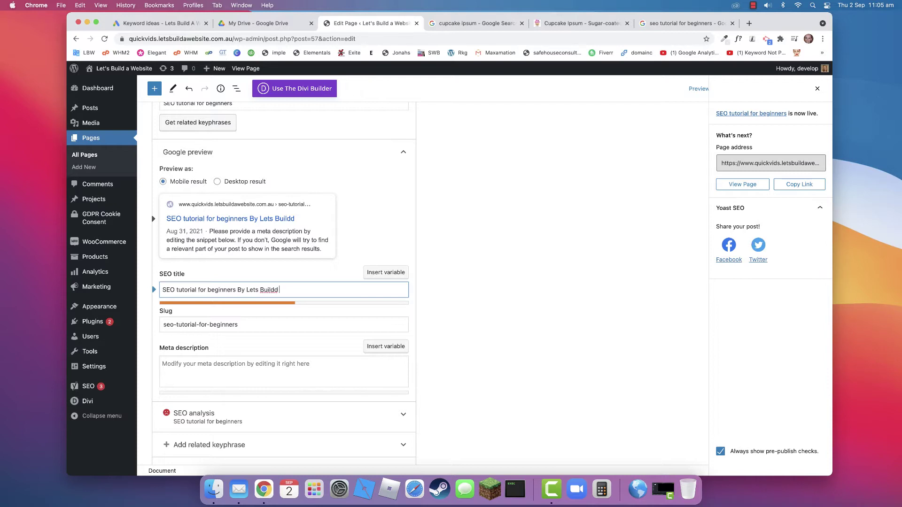
key(BackSpace)
key(BackSpace)
text(d a Website)
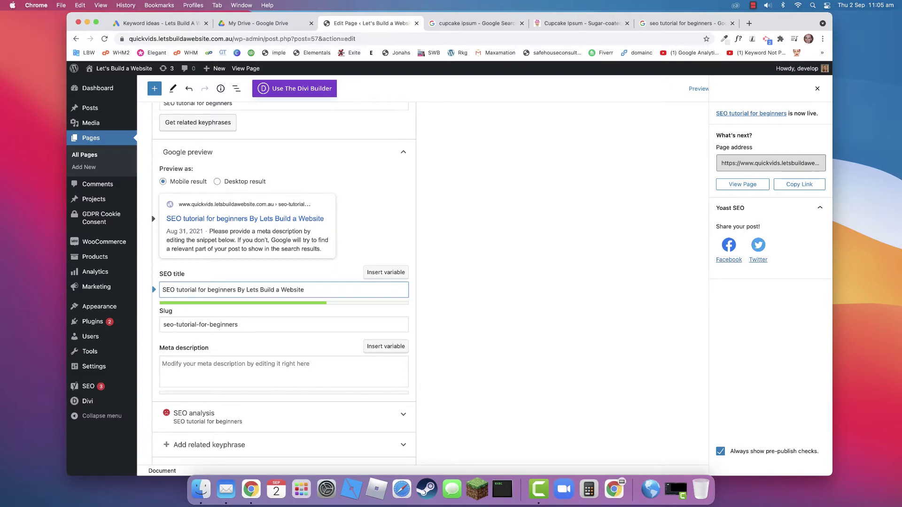
- Expand the SEO analysis and examine the listed problems on keyphrase in introduction, keyphrase density, meta description length and text length
click(194, 366)
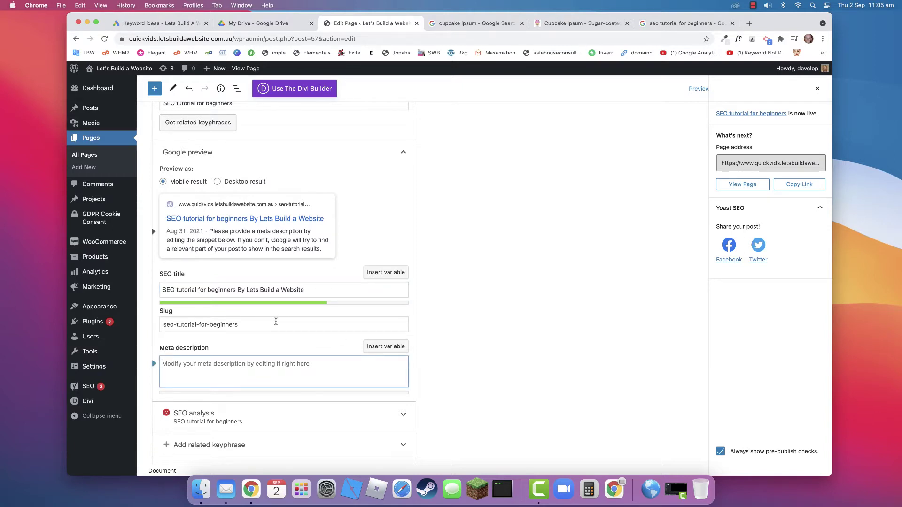
scroll(276, 322, down, 2)
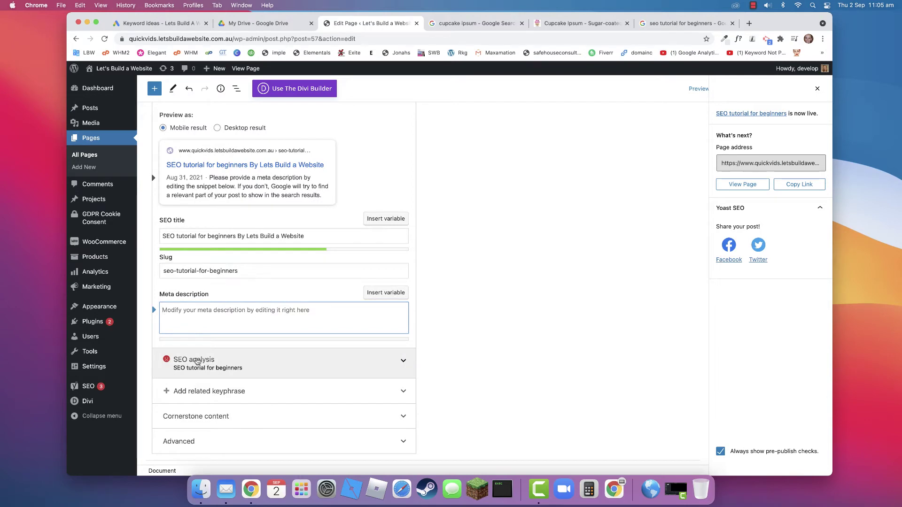
click(271, 366)
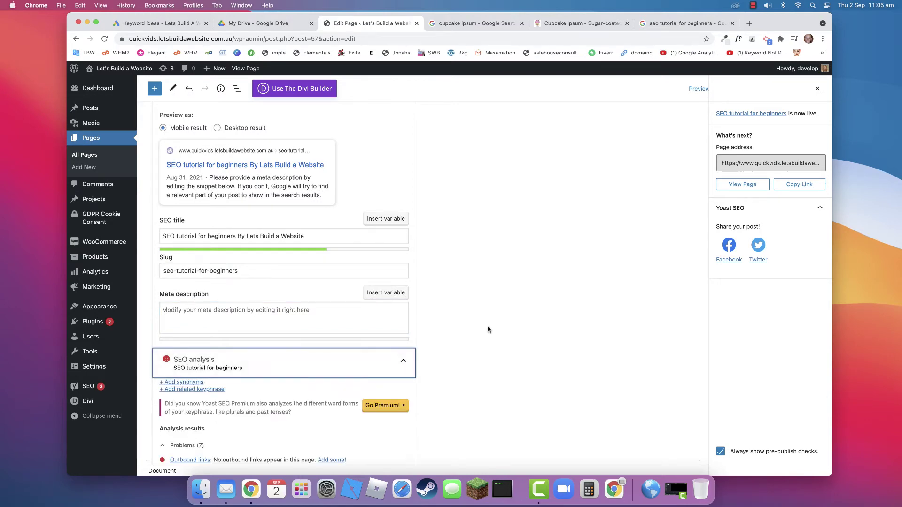
scroll(488, 330, down, 5)
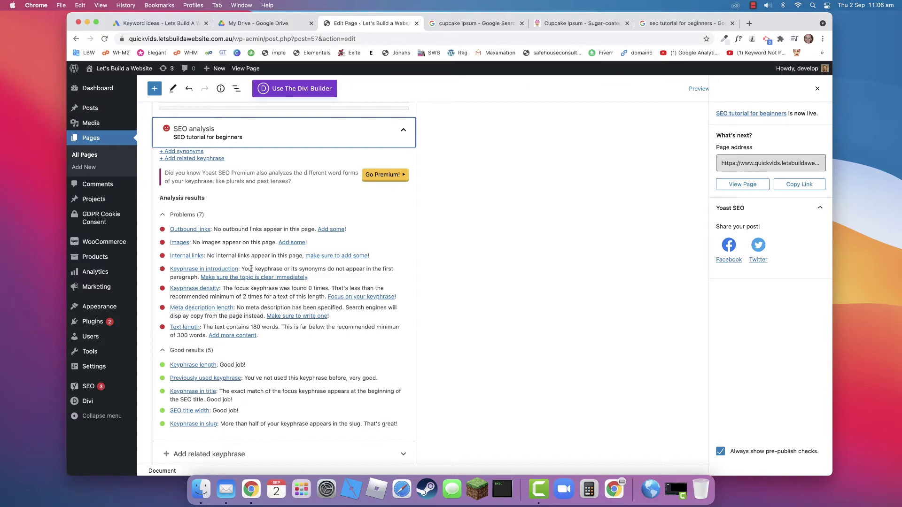
drag(242, 269, 315, 280)
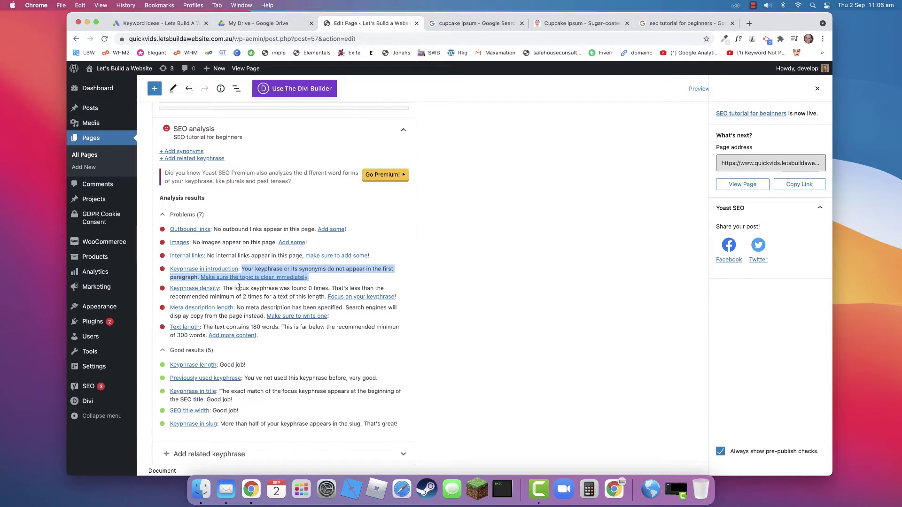
drag(223, 288, 410, 304)
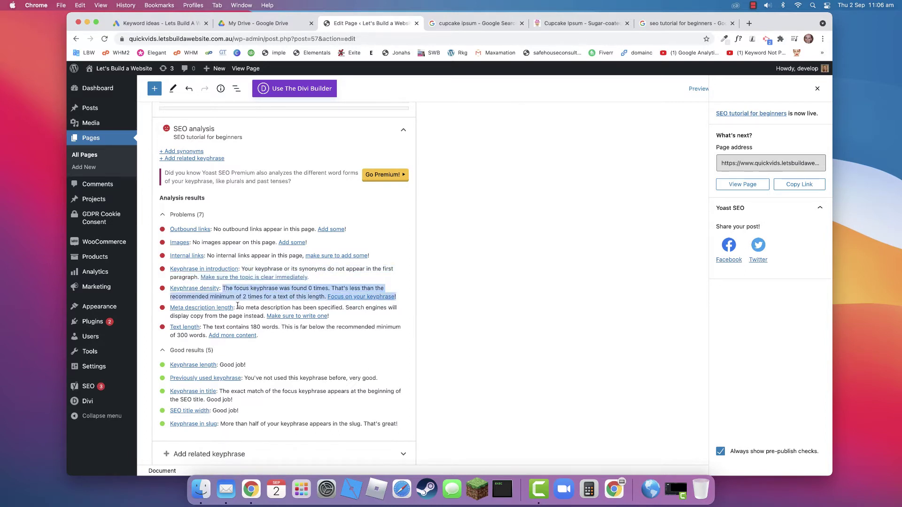
drag(238, 308, 337, 321)
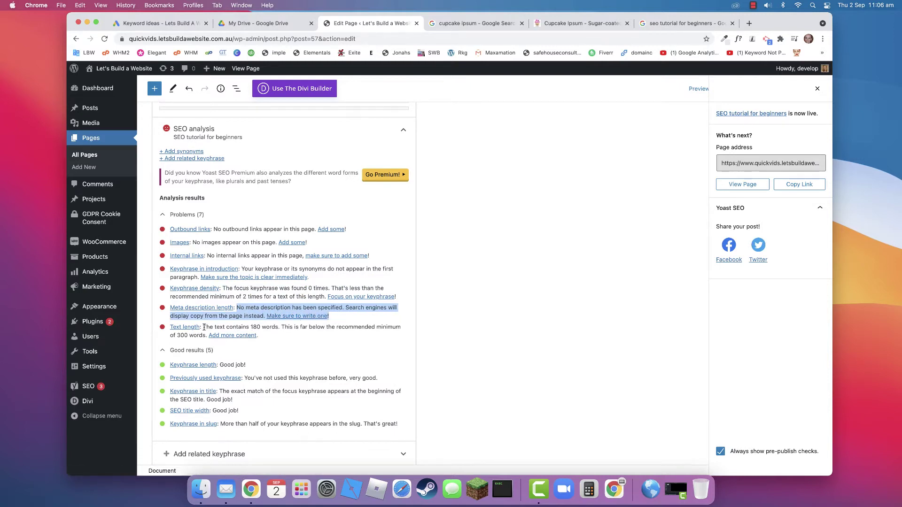
drag(204, 327, 270, 338)
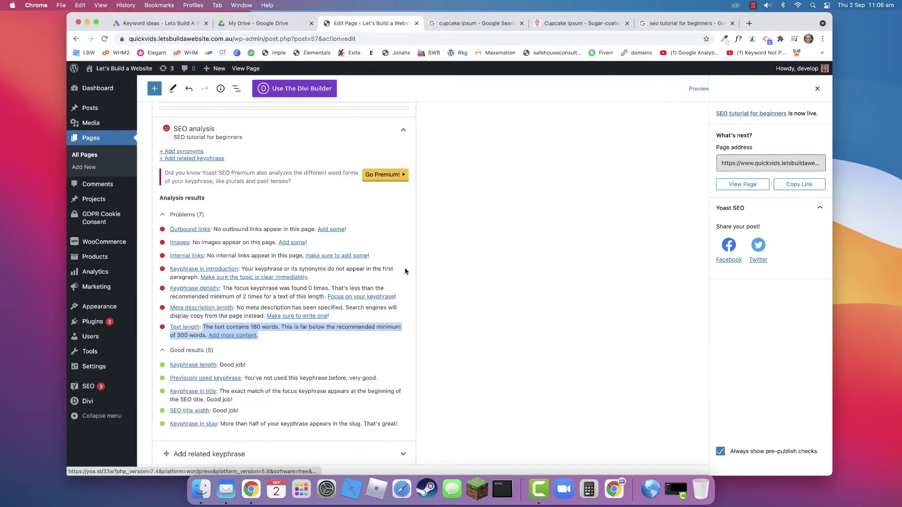
- Find the Image block with the block search "im" and insert it after the page's last paragraph
scroll(416, 269, up, 10)
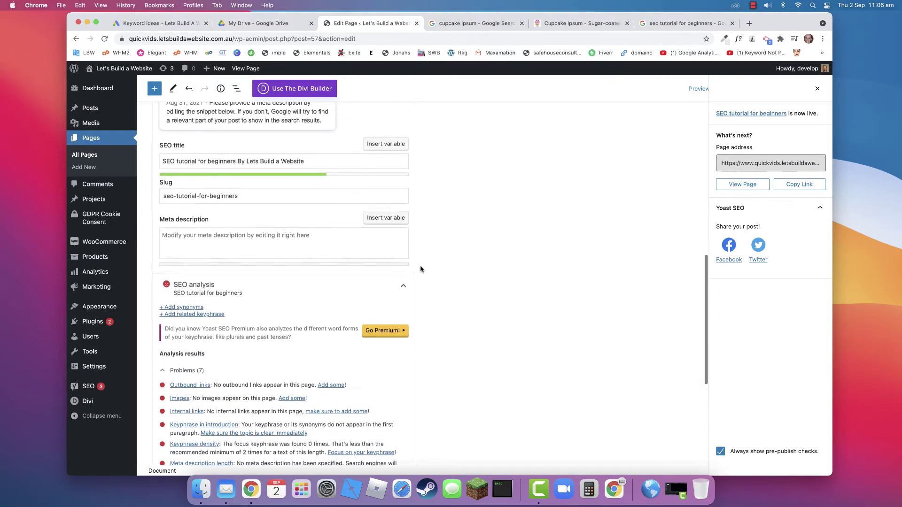
scroll(420, 269, up, 5)
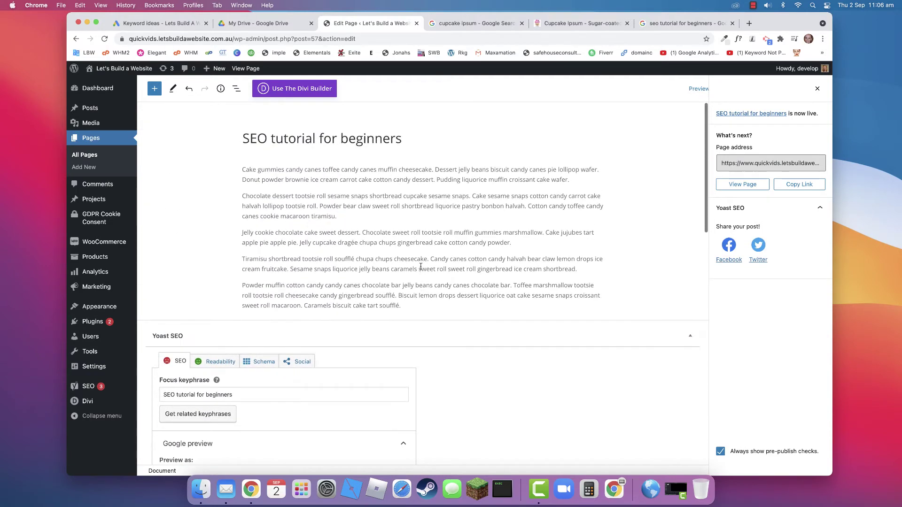
click(482, 285)
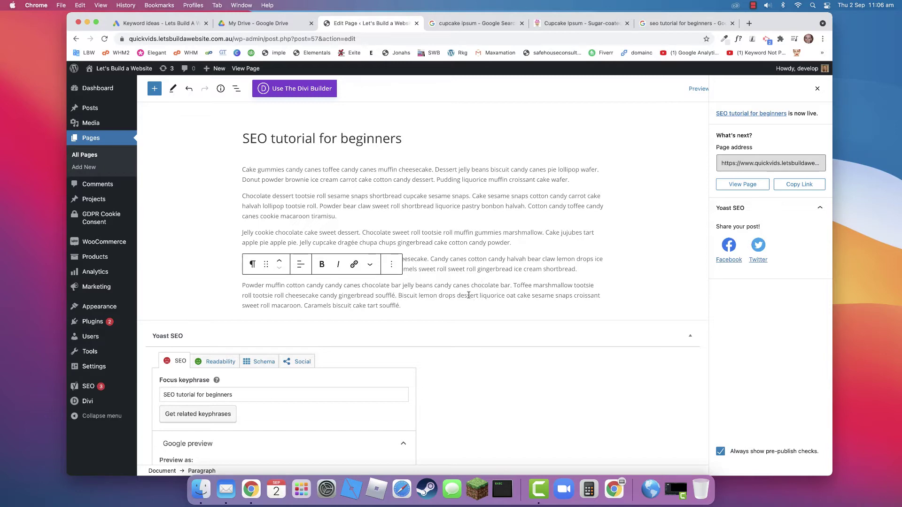
click(154, 88)
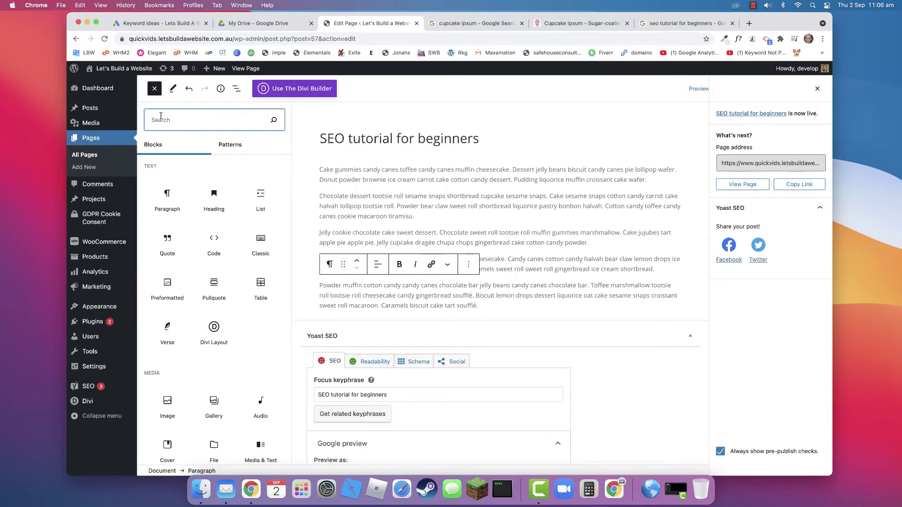
text(im)
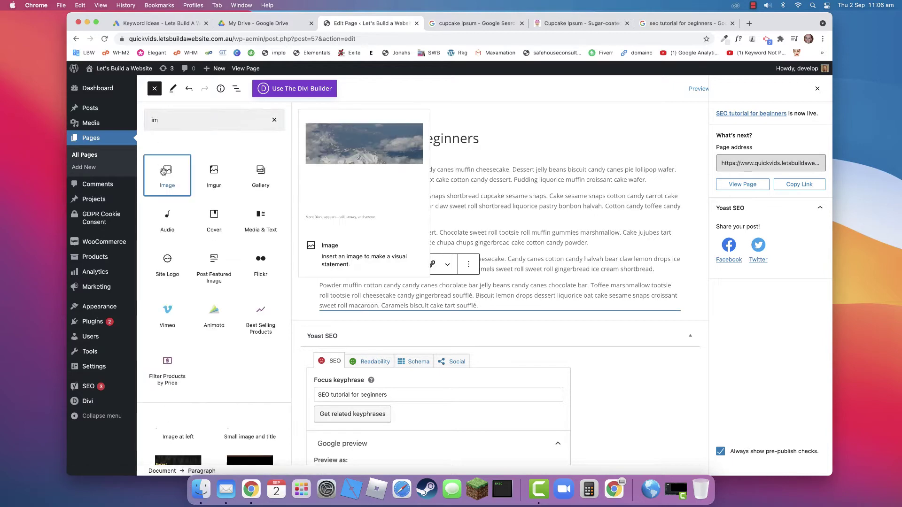
click(167, 175)
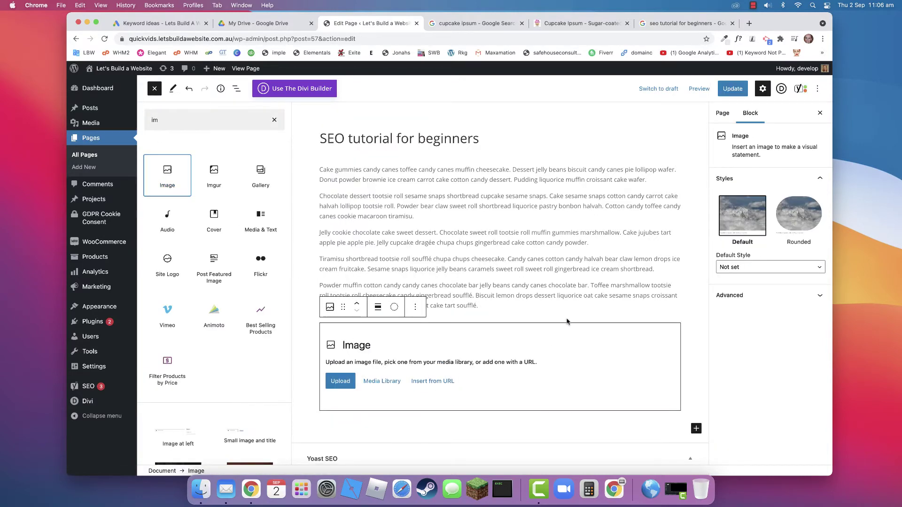
- Open the media library from the empty Image block below the last paragraph
scroll(564, 318, down, 4)
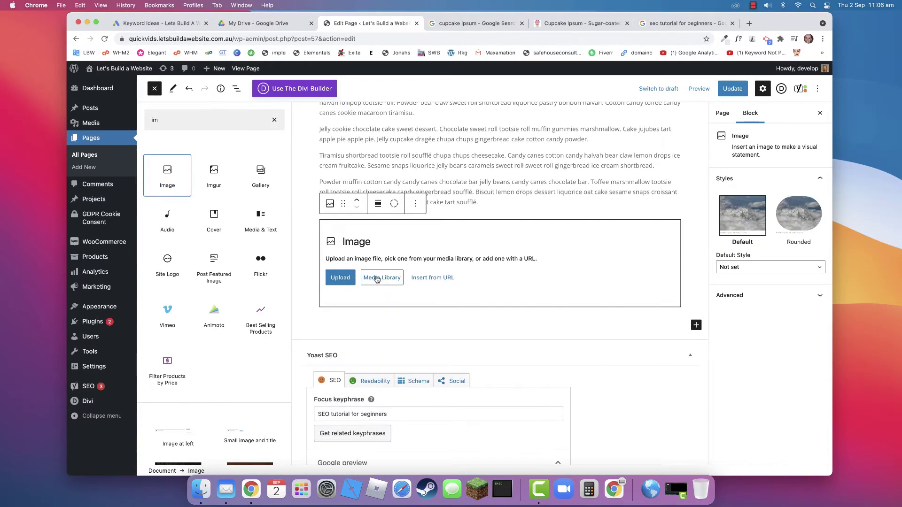
click(377, 279)
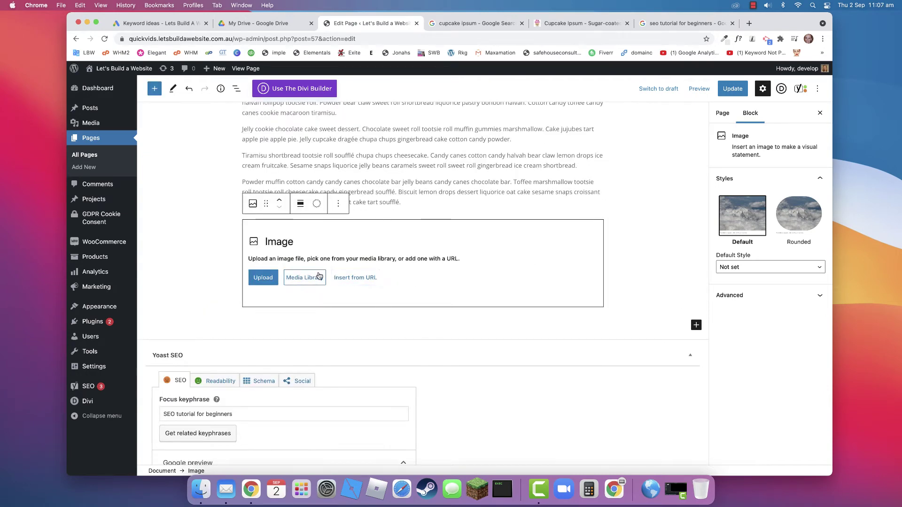
click(319, 276)
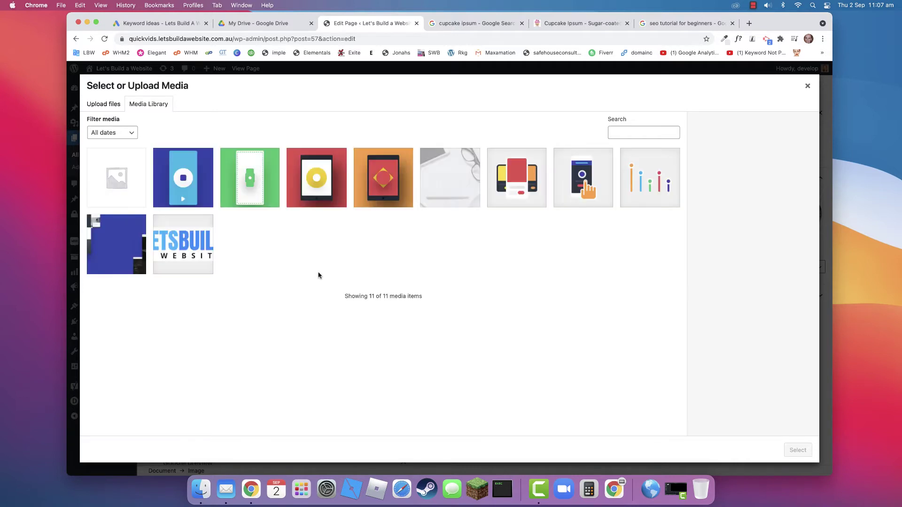
- Check the pixel dimensions and file sizes of the stored images, including section-background.jpg, icon-service-1.png, the project images and header-bg-3.jpg
click(465, 180)
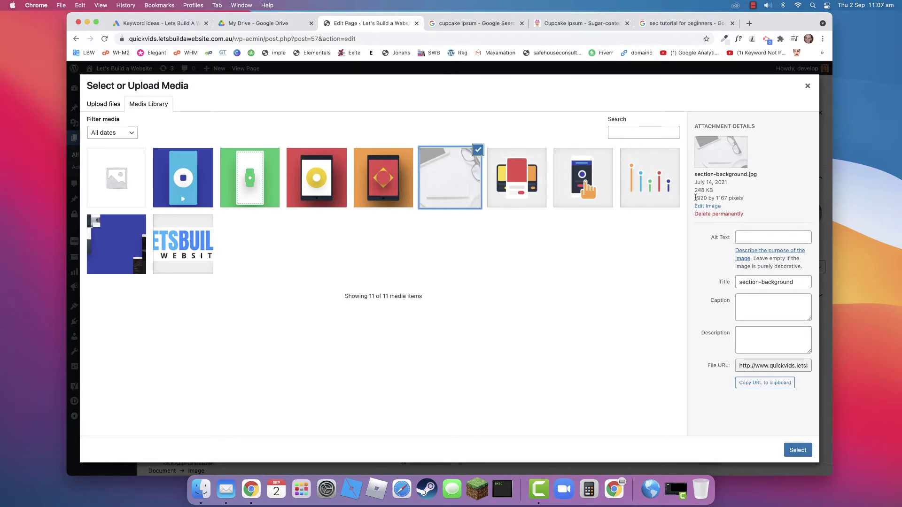
drag(696, 198, 746, 205)
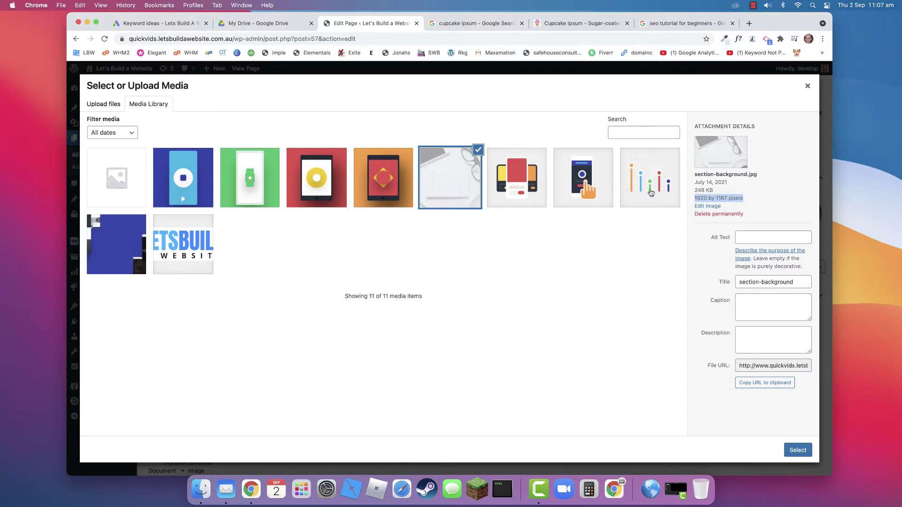
click(531, 179)
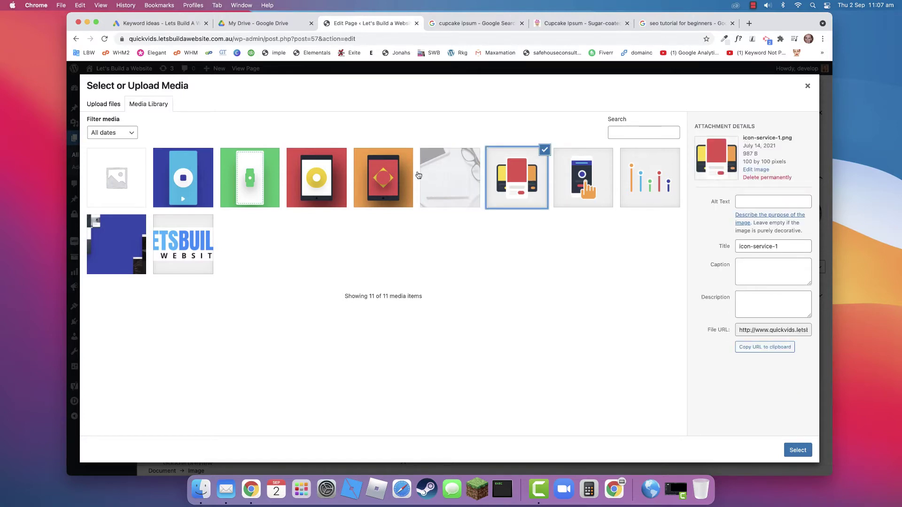
click(394, 173)
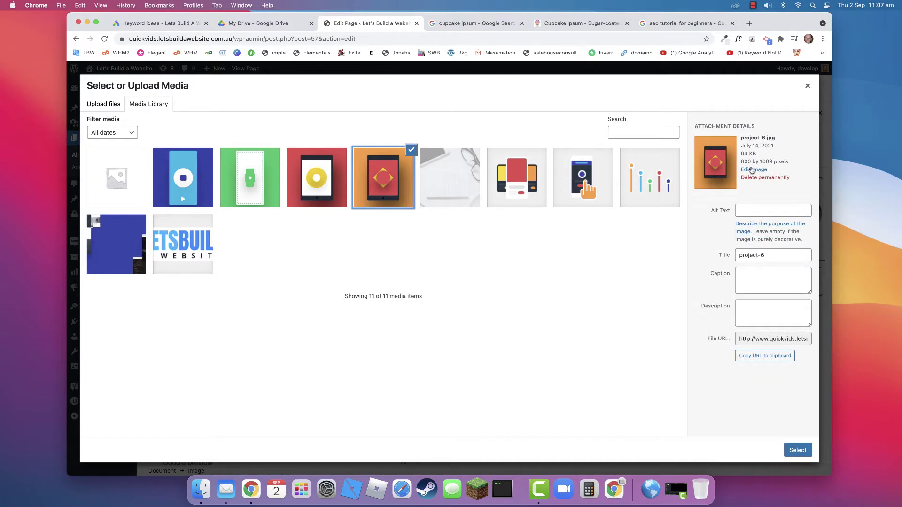
click(313, 161)
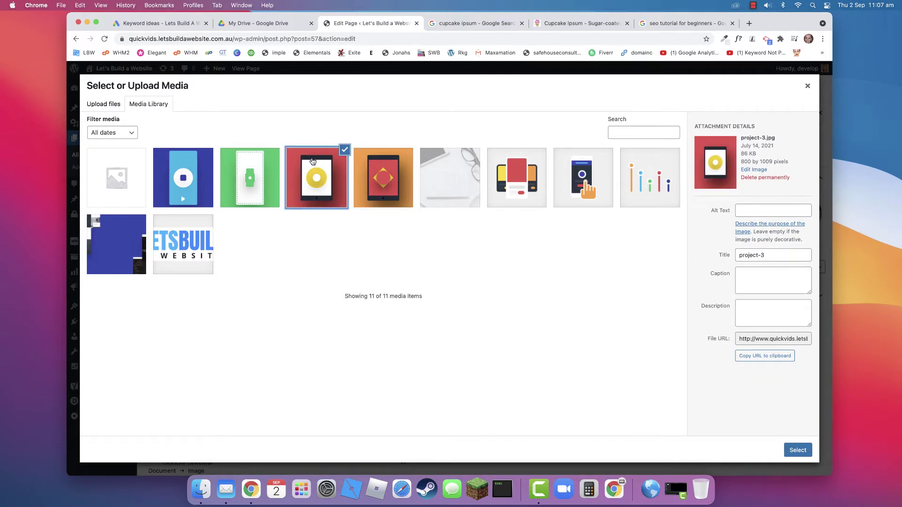
click(263, 164)
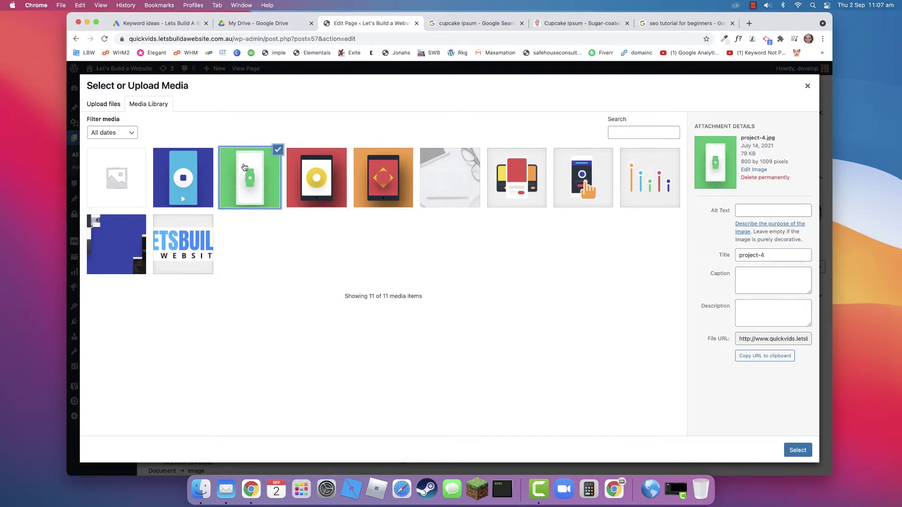
click(209, 166)
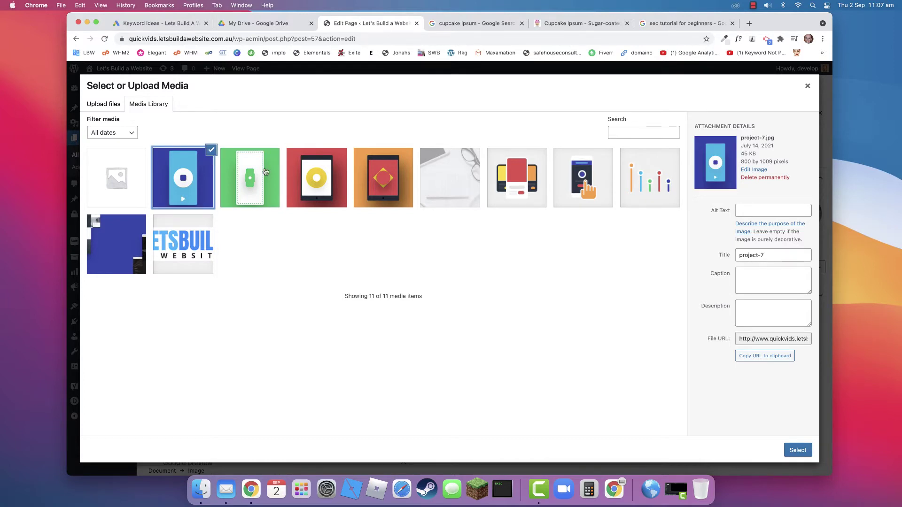
click(127, 224)
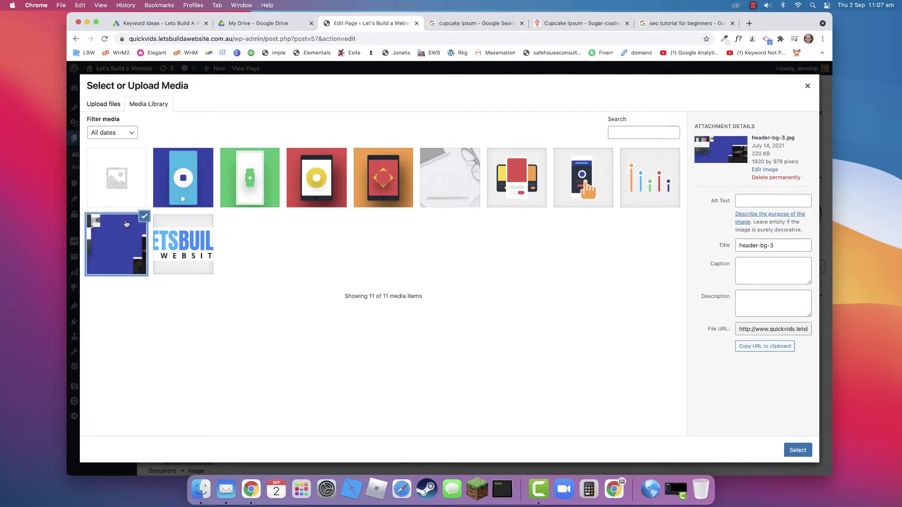
- Insert project-4.jpg into the Image block with its title cleared and its alt text set to "SEO tutorial for beginners"
click(226, 196)
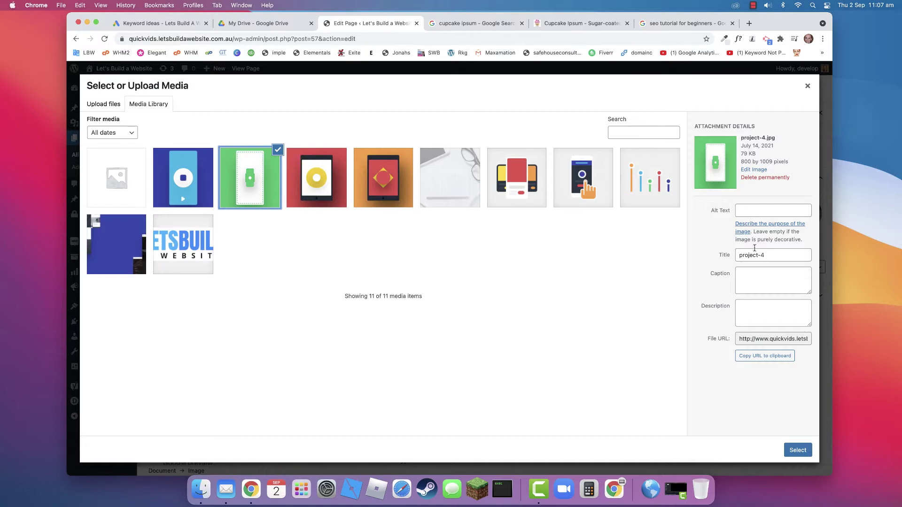
drag(766, 255, 740, 254)
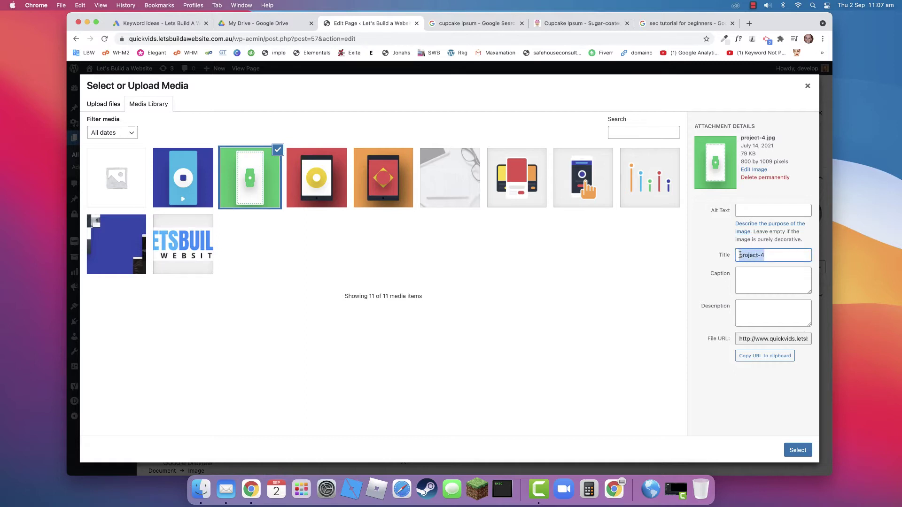
key(BackSpace)
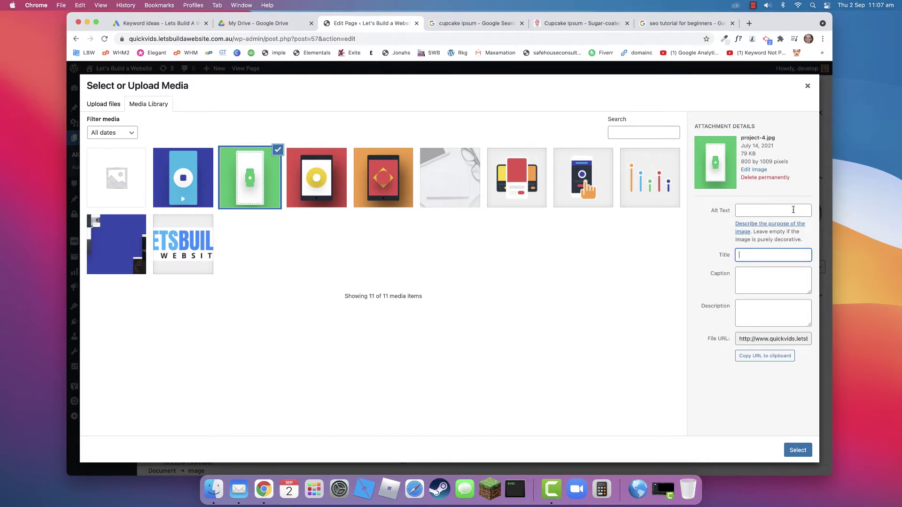
click(755, 209)
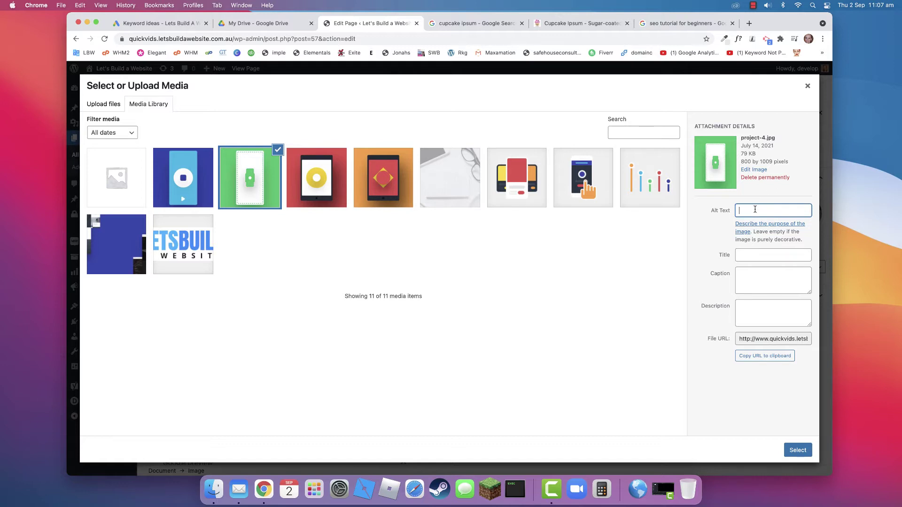
text(SEO tutorial for beginners)
click(794, 451)
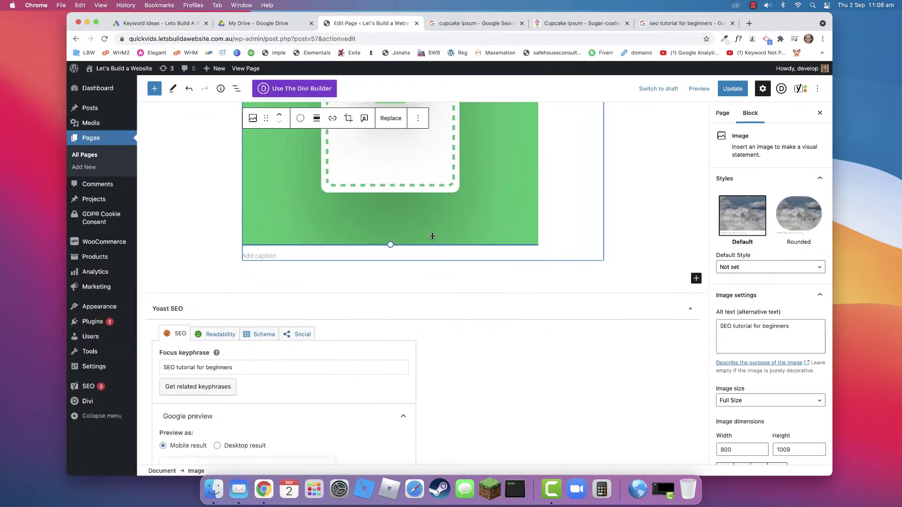
- Shrink the inserted image to about 324 by 408 pixels and centre it on the page
drag(433, 236, 360, 225)
scroll(342, 281, up, 5)
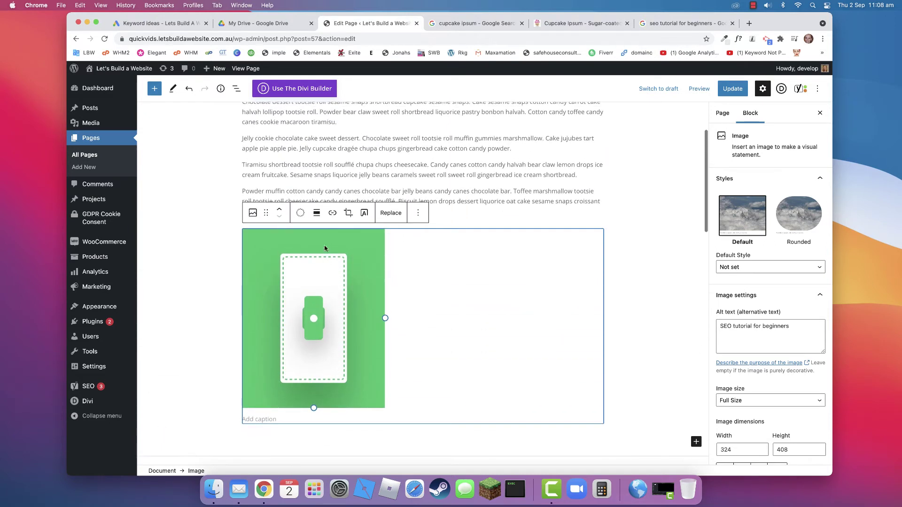
click(316, 213)
click(327, 254)
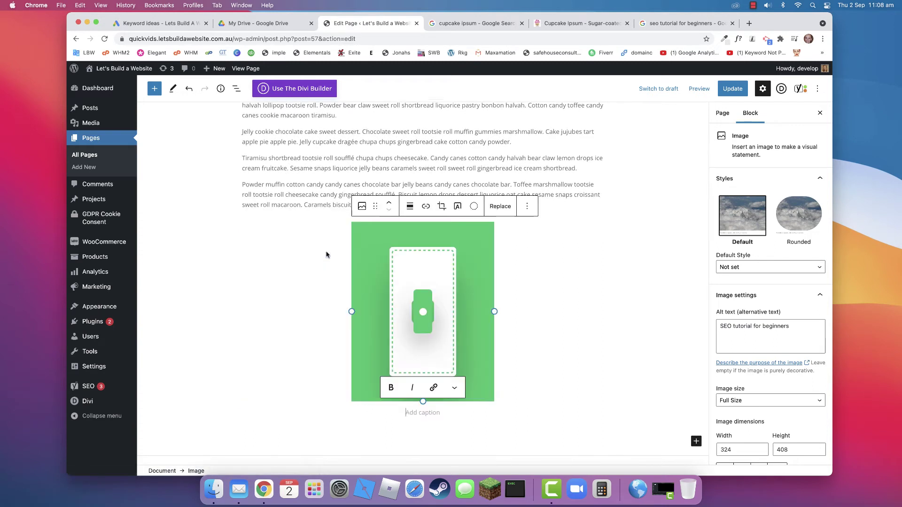
scroll(326, 255, down, 1)
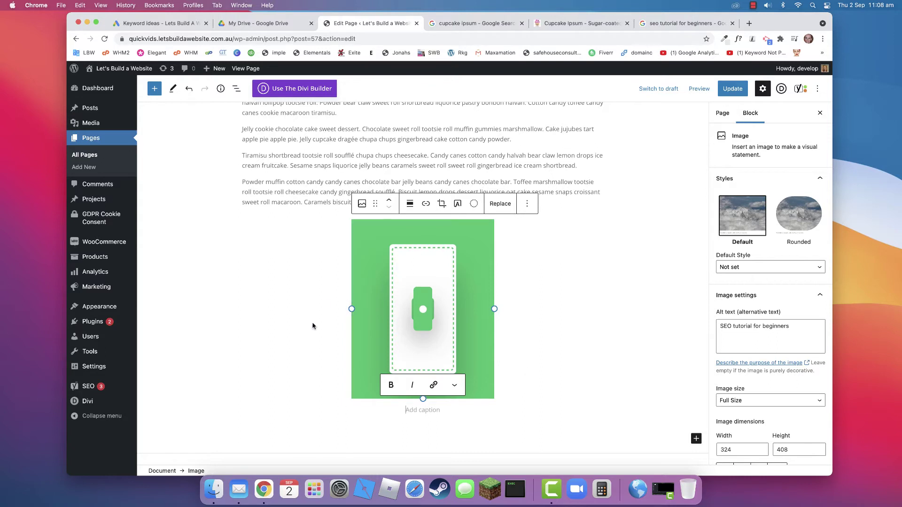
- Add a Paragraph block below the image and paste in the five paragraphs copied from the Cupcake Ipsum browser tab
scroll(541, 291, down, 5)
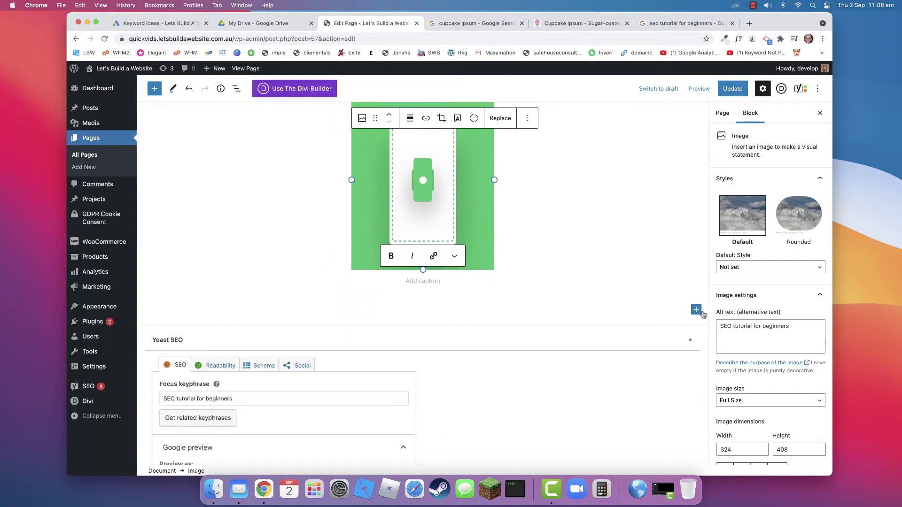
click(697, 311)
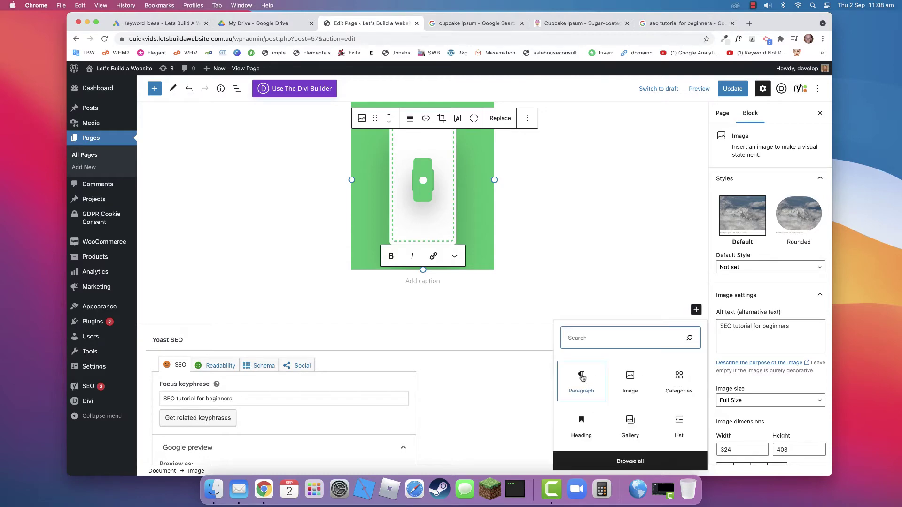
click(582, 378)
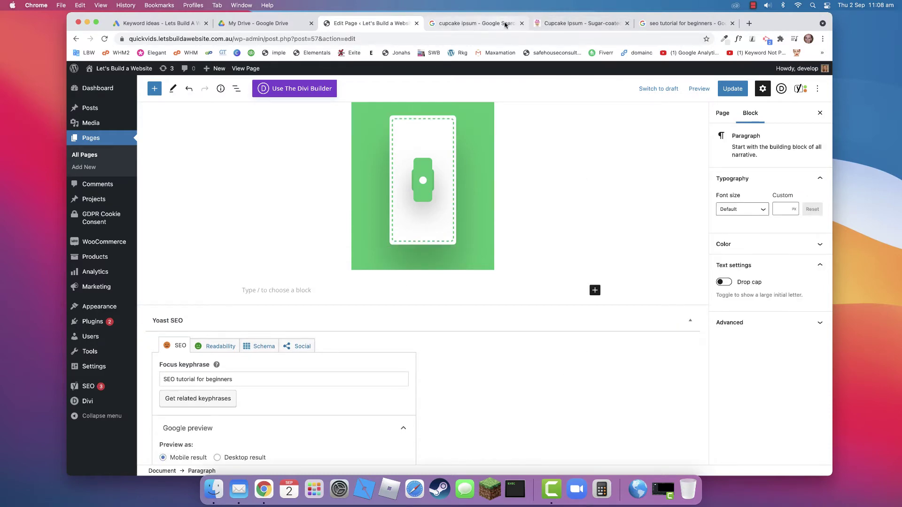
click(568, 23)
right_click(403, 256)
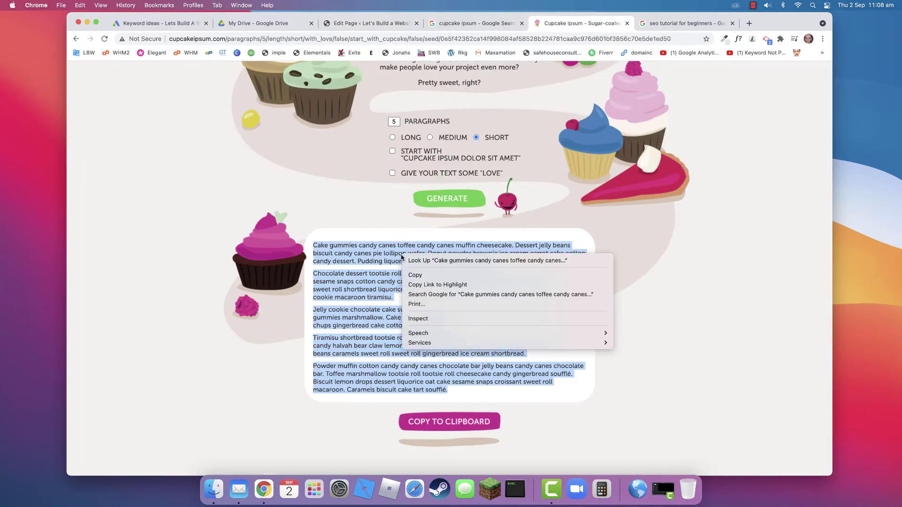
click(413, 276)
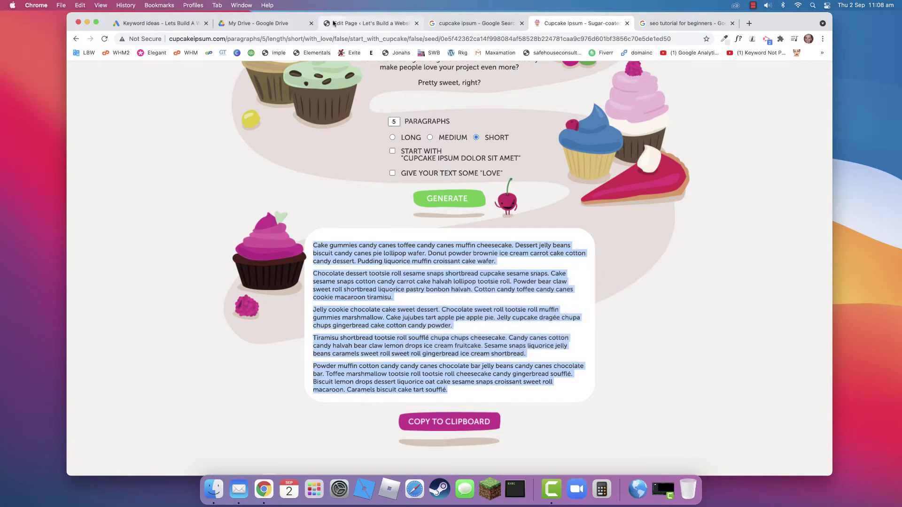
click(335, 24)
right_click(261, 294)
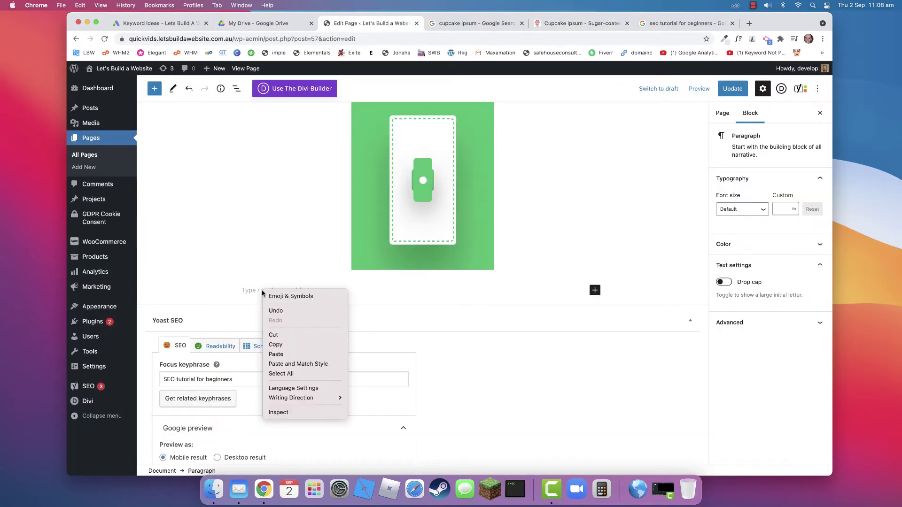
click(277, 353)
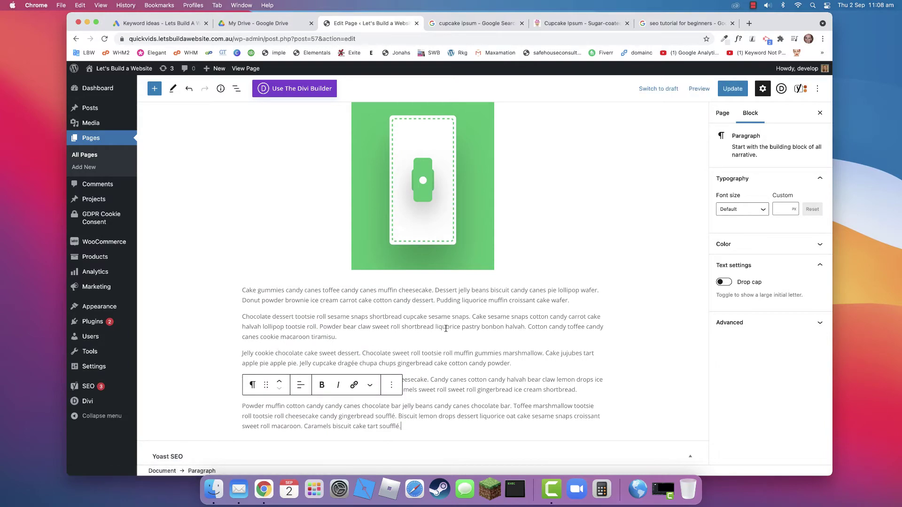
- Review the updated Yoast SEO analysis, examining text length, image keyphrase and keyphrase density, and return to the page's opening paragraphs
scroll(446, 329, down, 10)
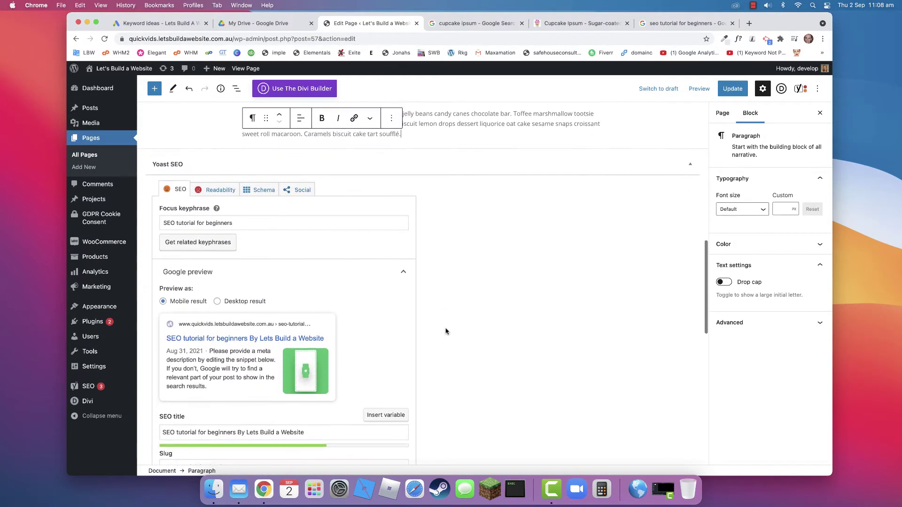
scroll(445, 331, up, 2)
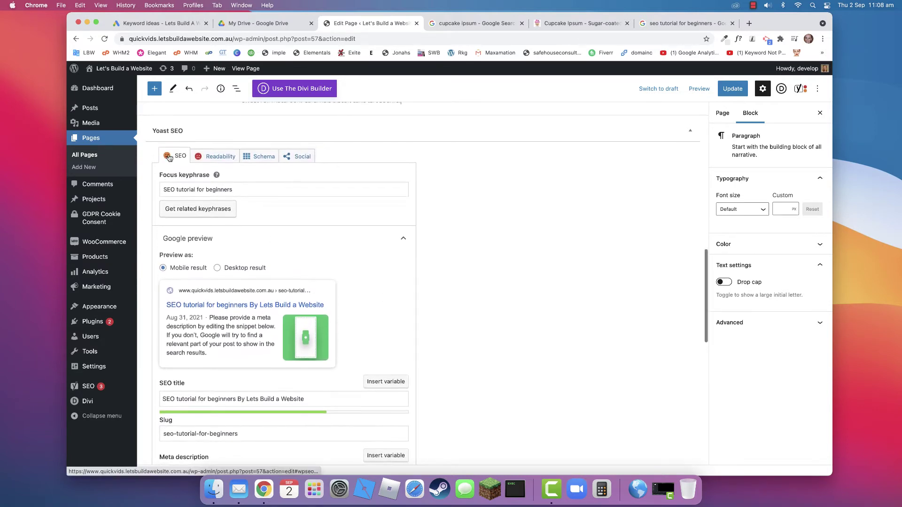
scroll(167, 161, up, 1)
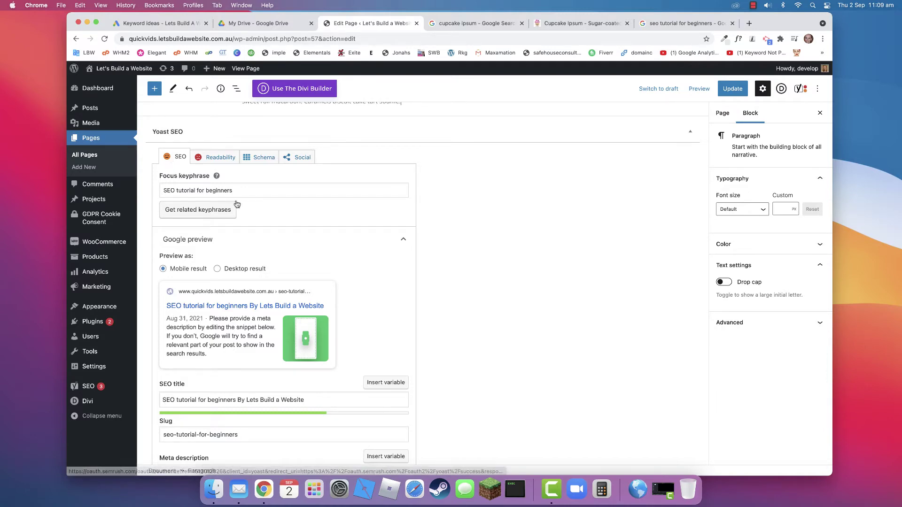
scroll(237, 202, down, 8)
scroll(236, 202, down, 3)
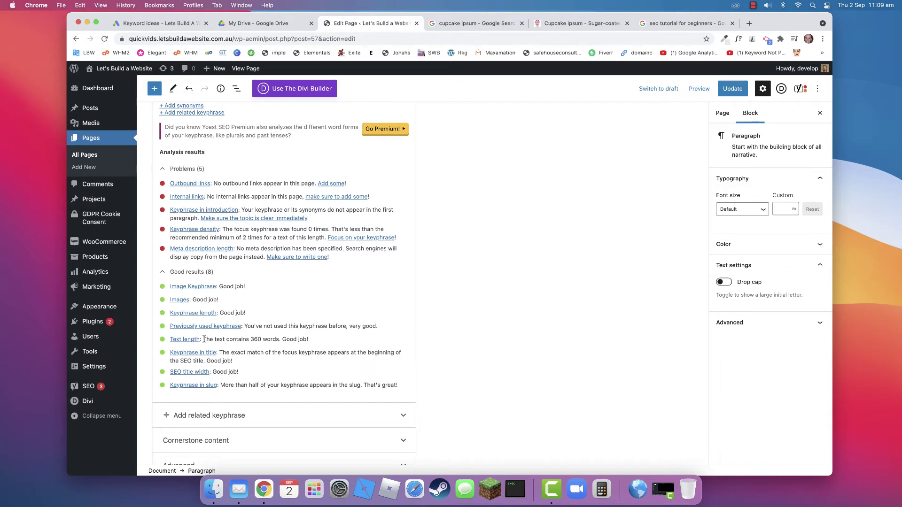
drag(203, 339, 311, 344)
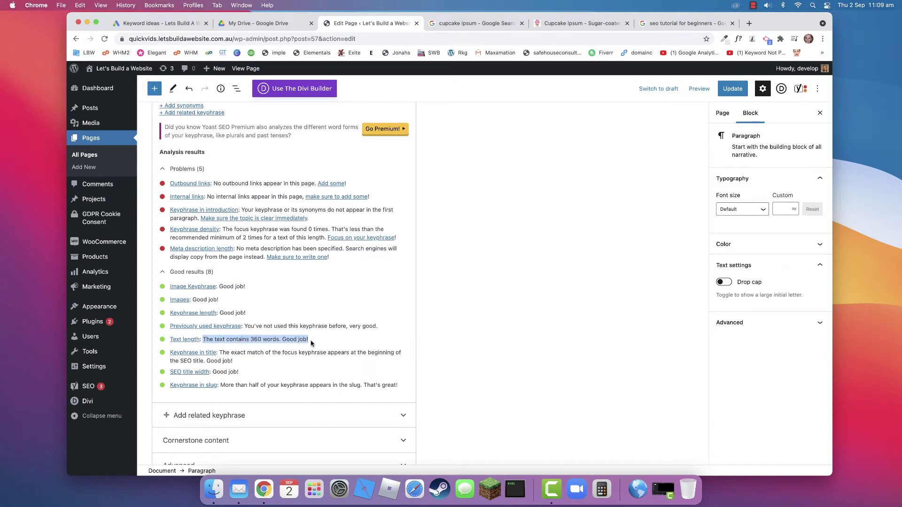
drag(192, 300, 237, 286)
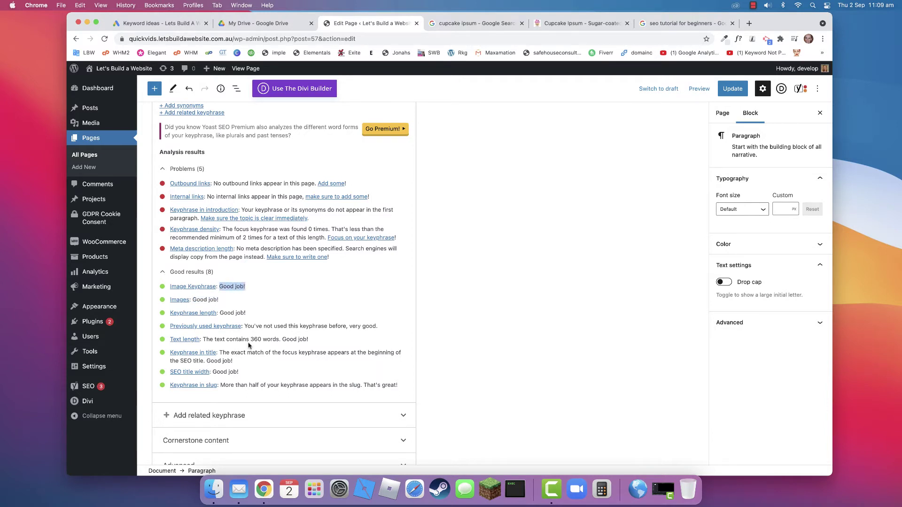
scroll(252, 348, up, 3)
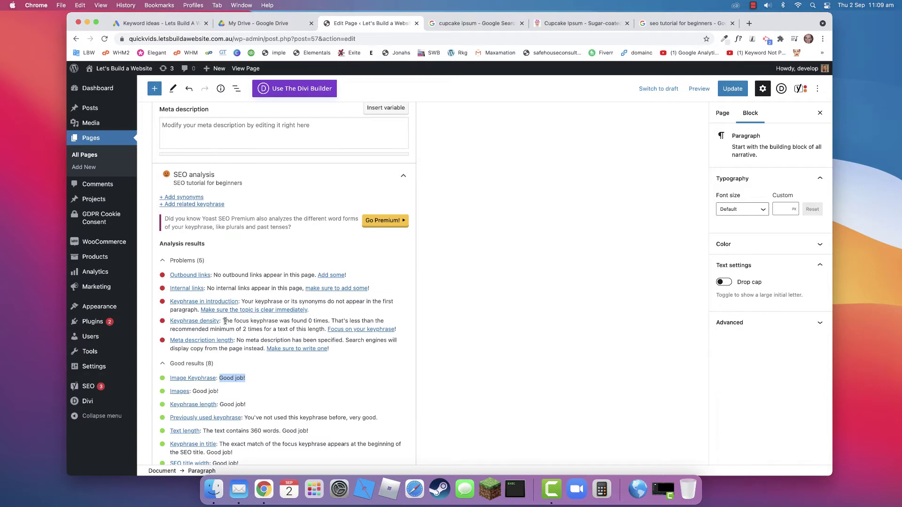
drag(223, 321, 324, 331)
scroll(337, 277, up, 15)
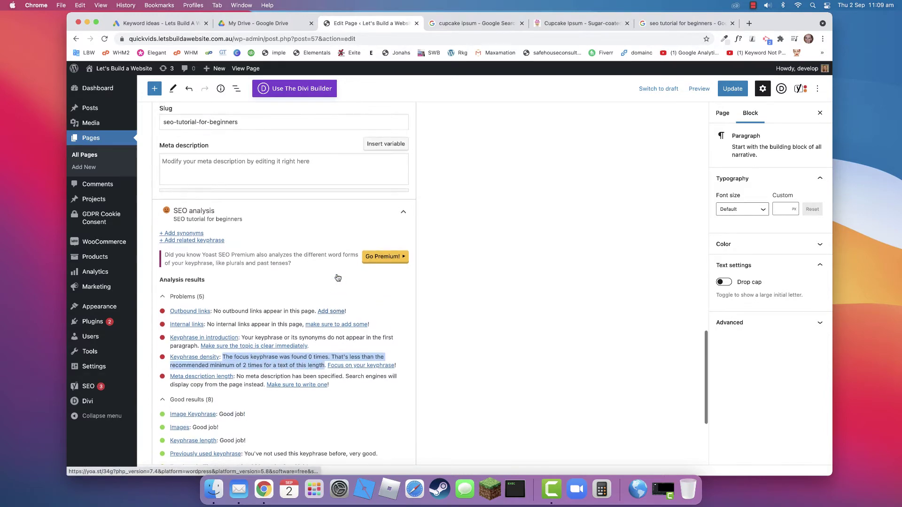
scroll(337, 277, up, 5)
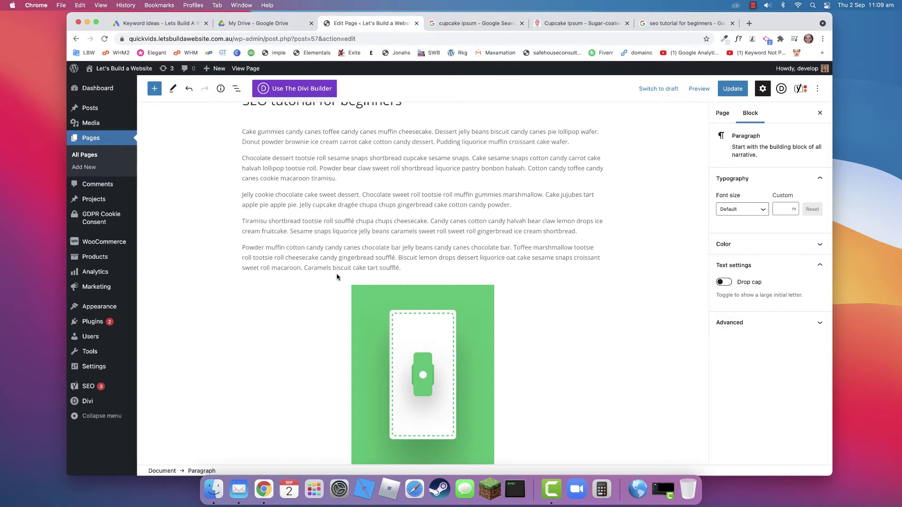
scroll(325, 172, up, 1)
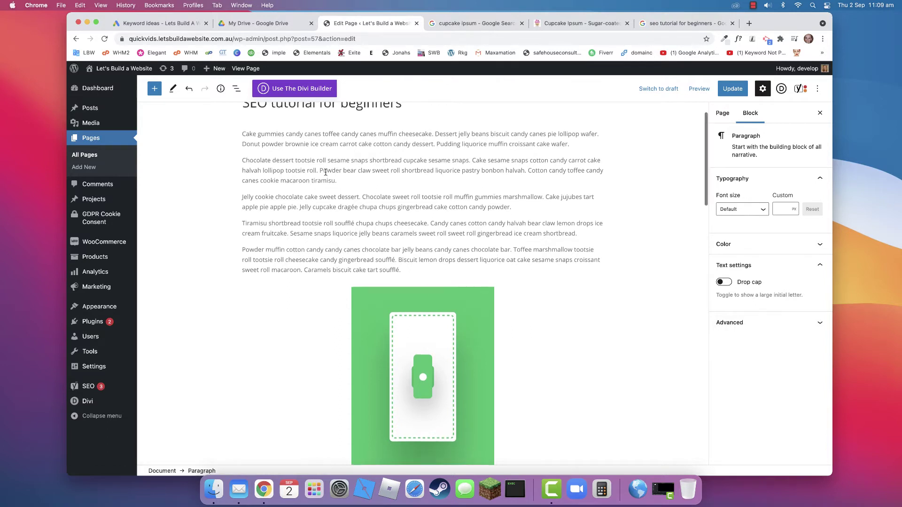
scroll(326, 173, up, 1)
click(436, 143)
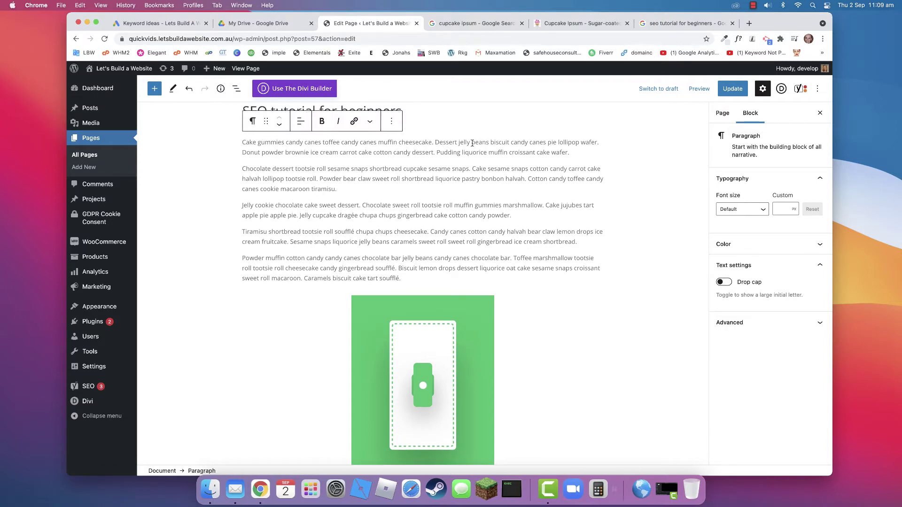
key(super+v)
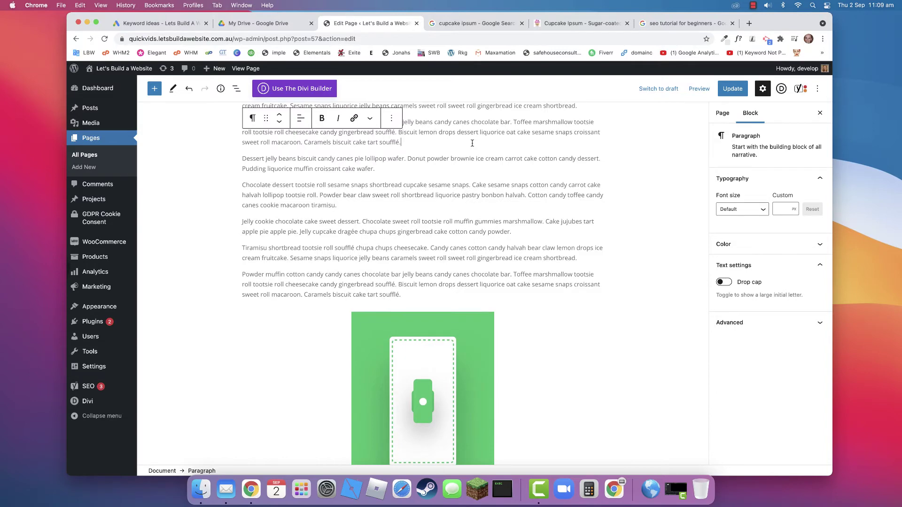
key(super+z)
key(super+z)
- Copy the focus keyphrase "SEO tutorial for beginners" and insert it as its own sentence after the opening paragraph's first sentence
scroll(318, 180, up, 3)
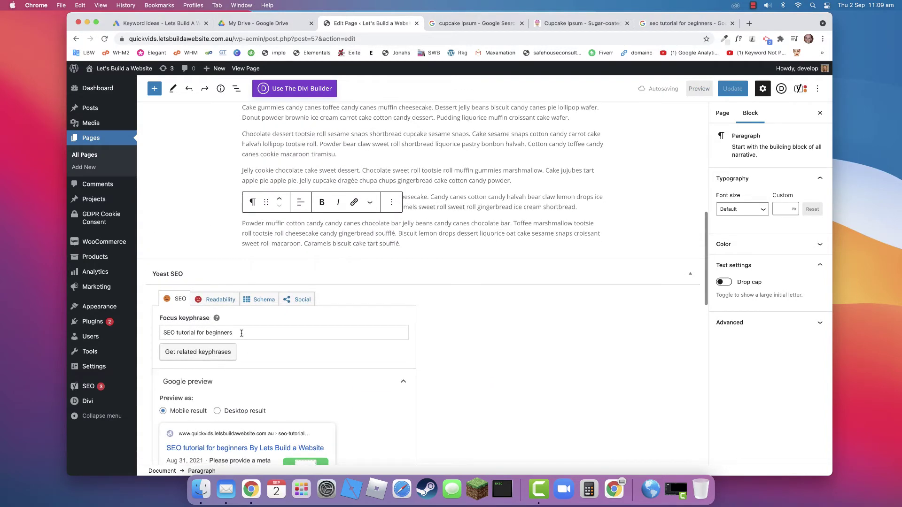
drag(242, 333, 162, 333)
key(super+c)
scroll(352, 276, up, 2)
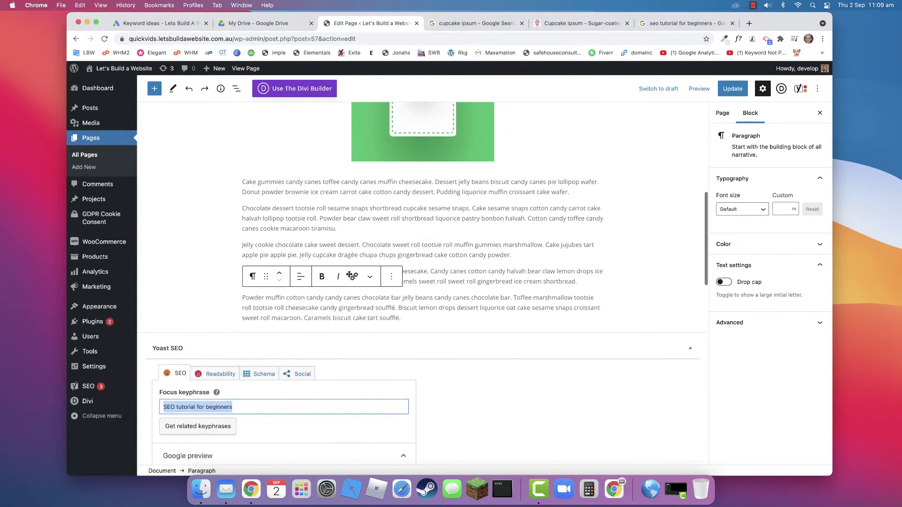
key(super+z)
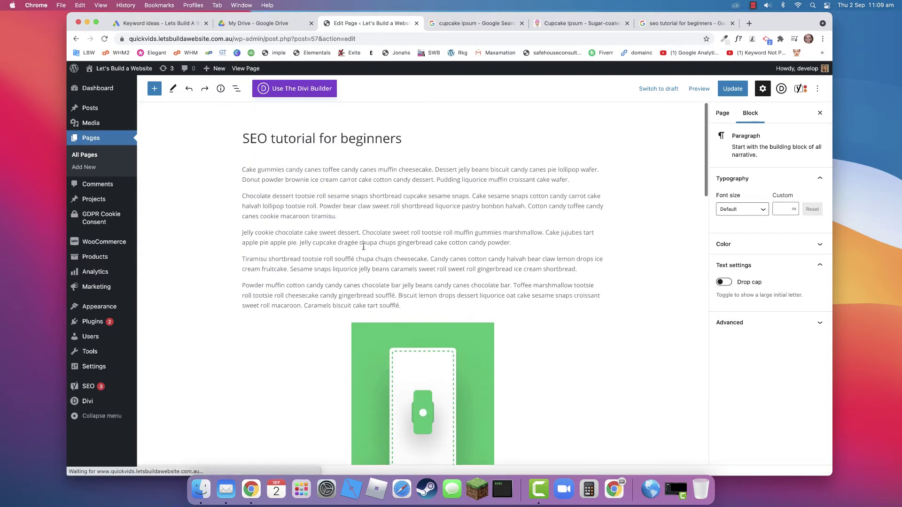
click(434, 170)
key(super+v)
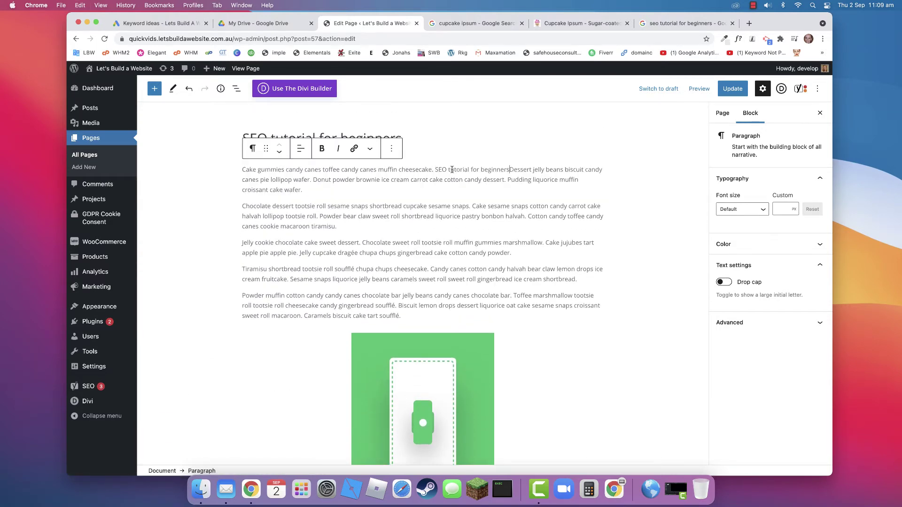
text(.)
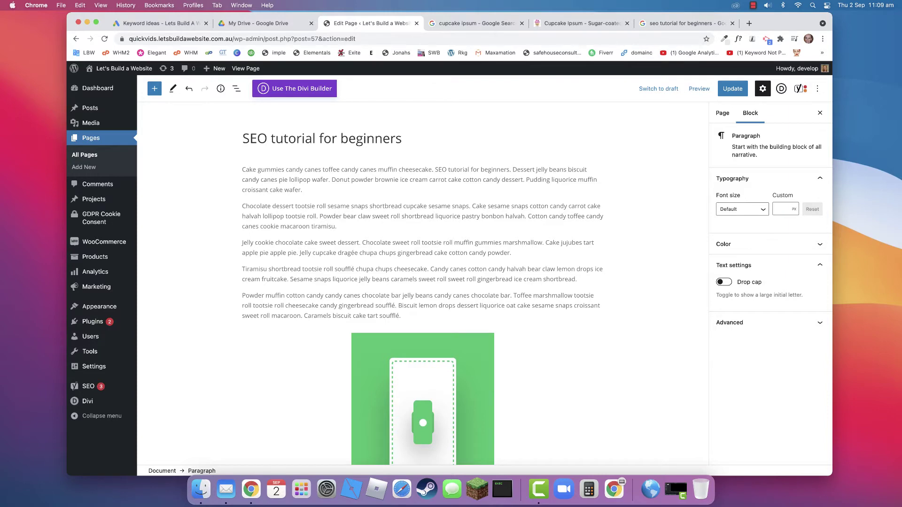
- Insert the keyphrase "SEO tutorial for beginners" after "Chocolate sweet" in the third paragraph below the image
scroll(364, 212, down, 5)
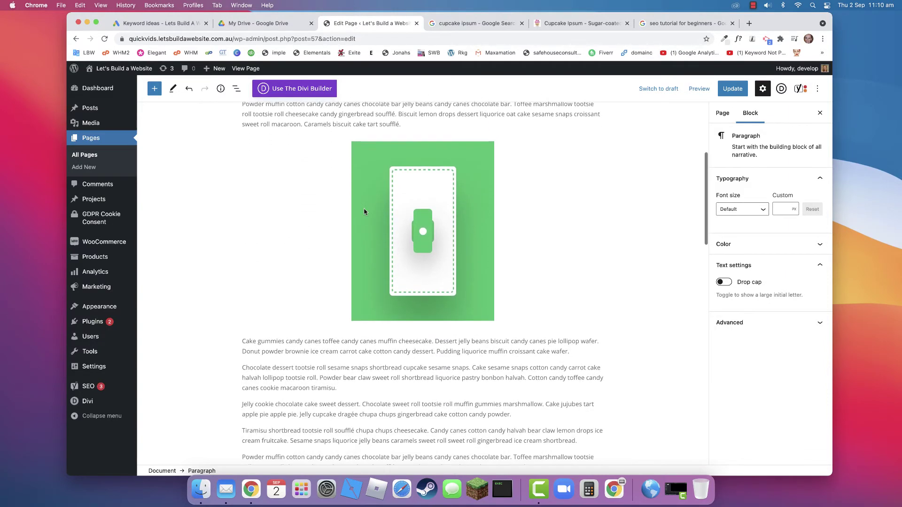
scroll(364, 212, down, 2)
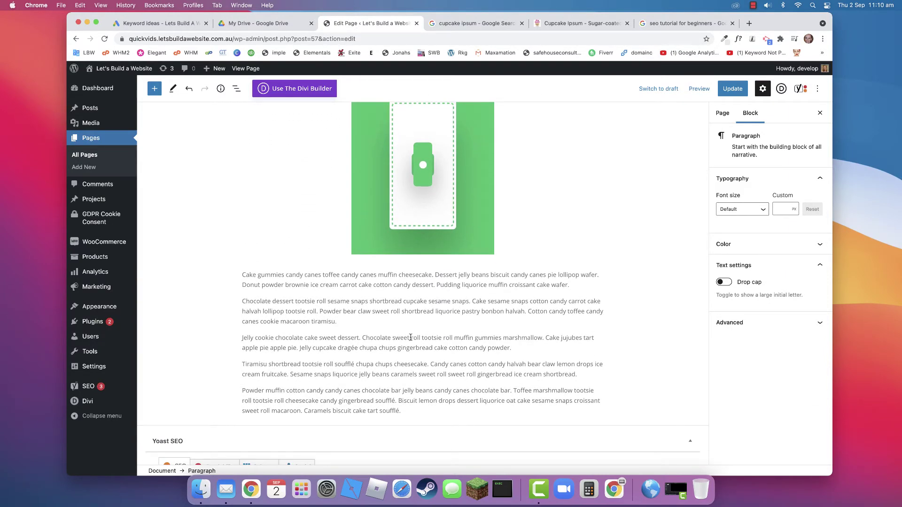
click(411, 337)
key(cmd+v)
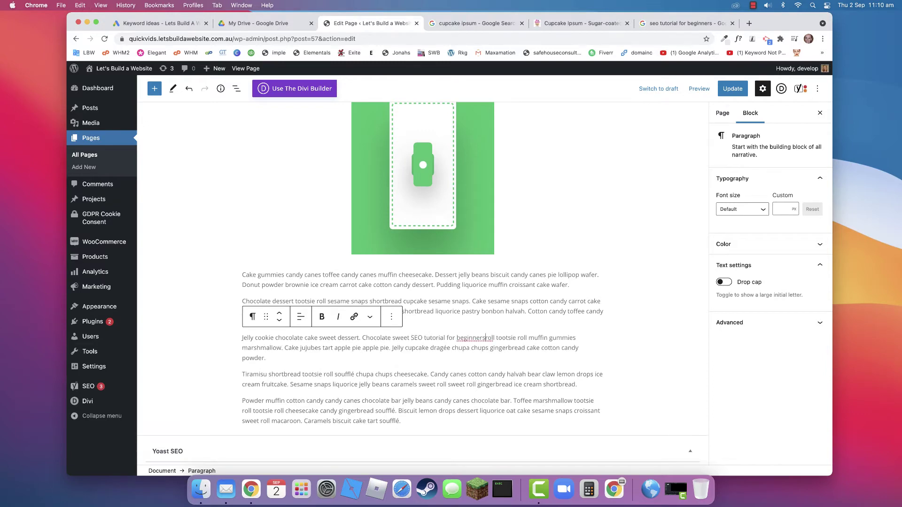
- Insert "SEO tutorial for beginners." after the first sentence of the third paragraph above the image
scroll(371, 300, up, 2)
scroll(371, 299, up, 5)
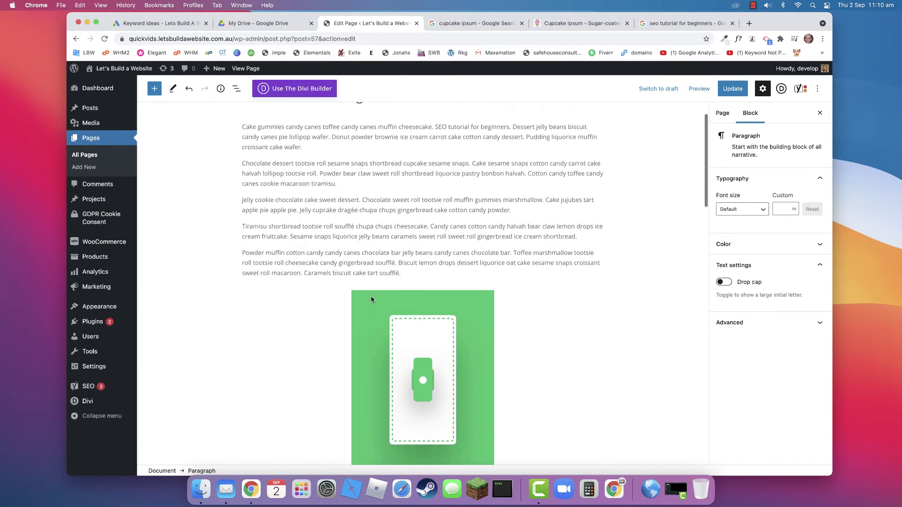
click(363, 231)
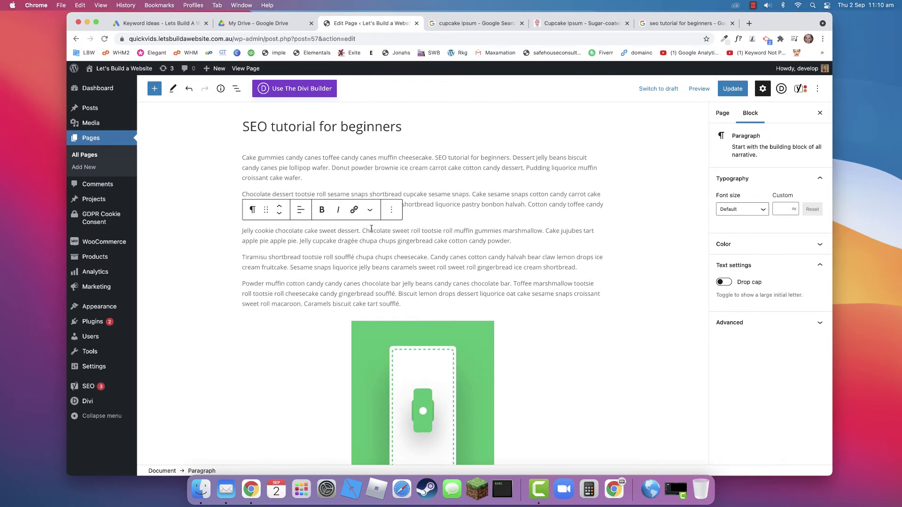
text(SEO tutorial for beginners)
text(.)
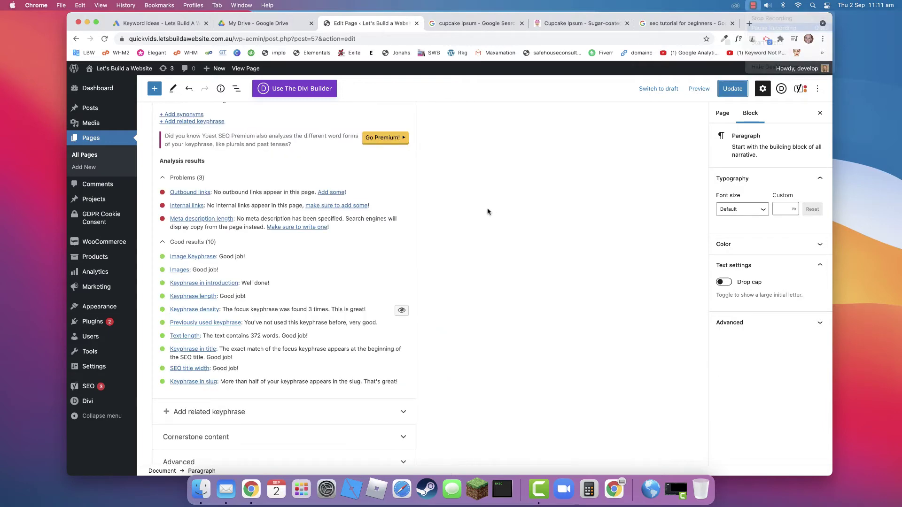
- Review the refreshed Yoast SEO analysis, examining the keyphrase density, text length and internal links results
drag(223, 309, 369, 314)
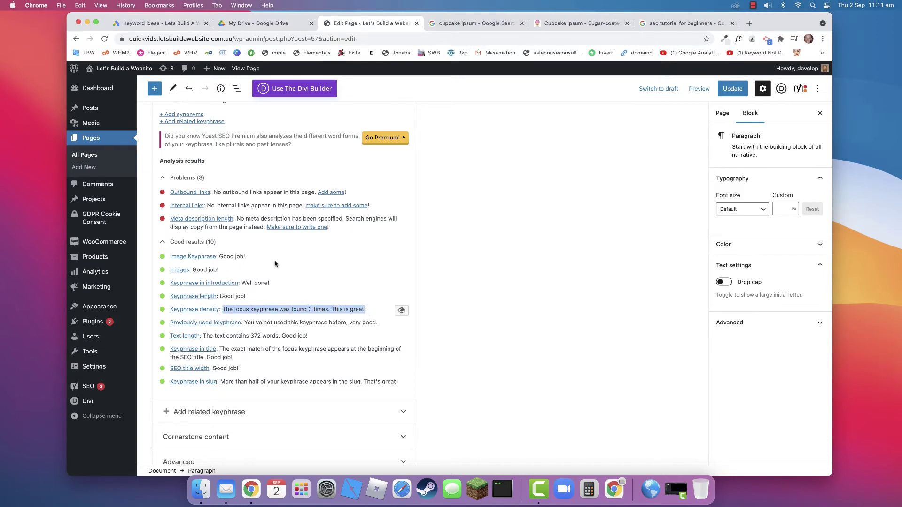
scroll(275, 264, down, 2)
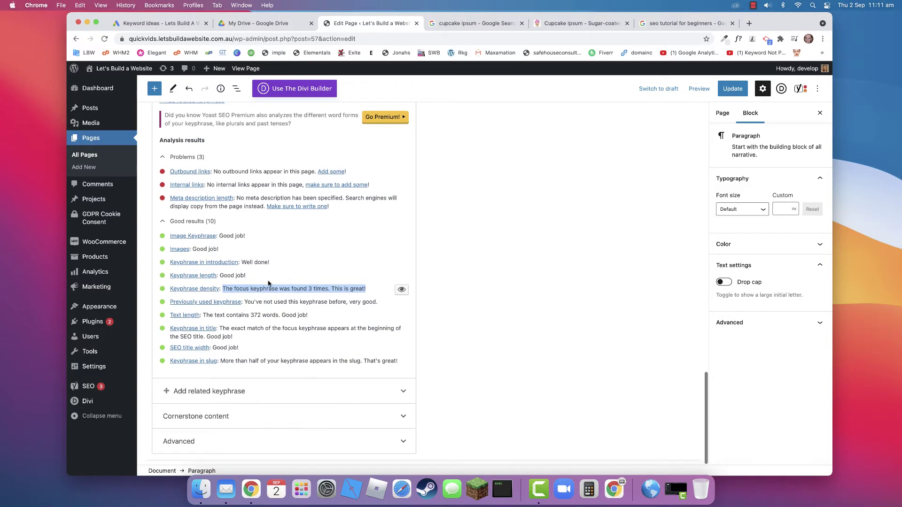
click(250, 316)
drag(251, 316, 326, 288)
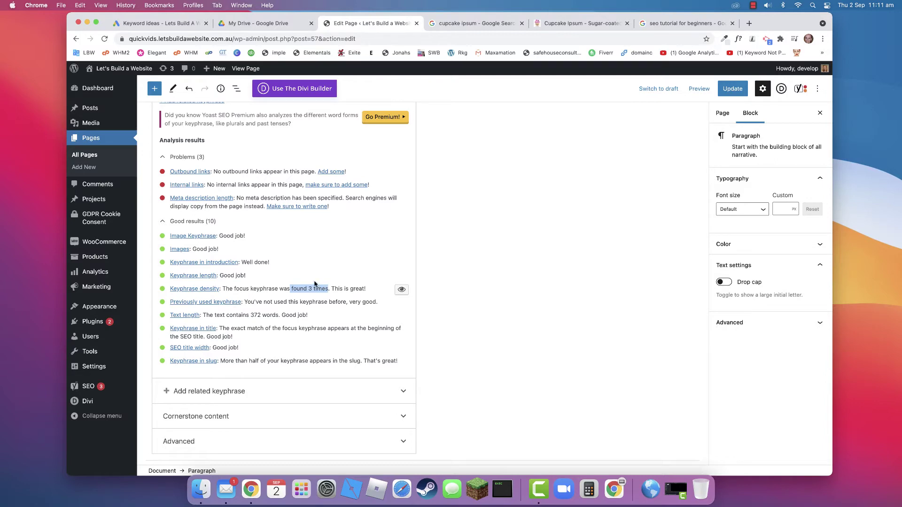
scroll(314, 283, up, 5)
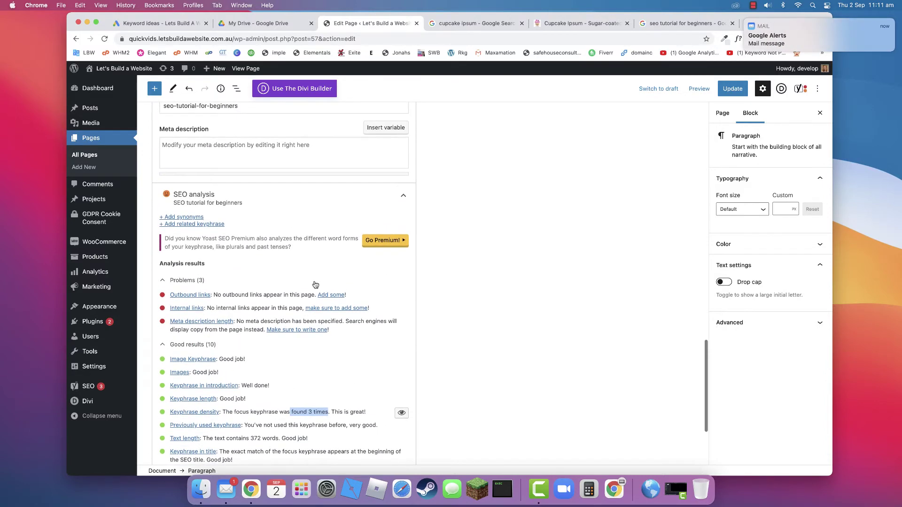
drag(209, 310, 303, 311)
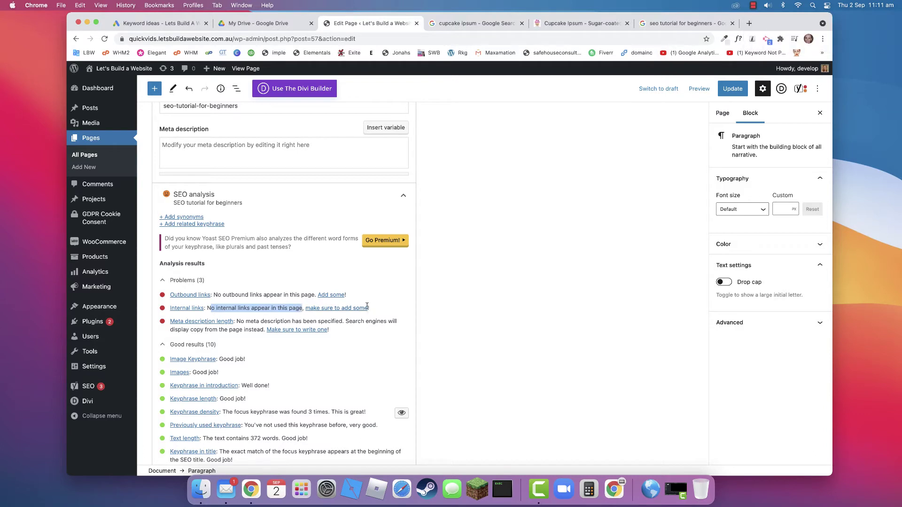
drag(374, 310, 169, 308)
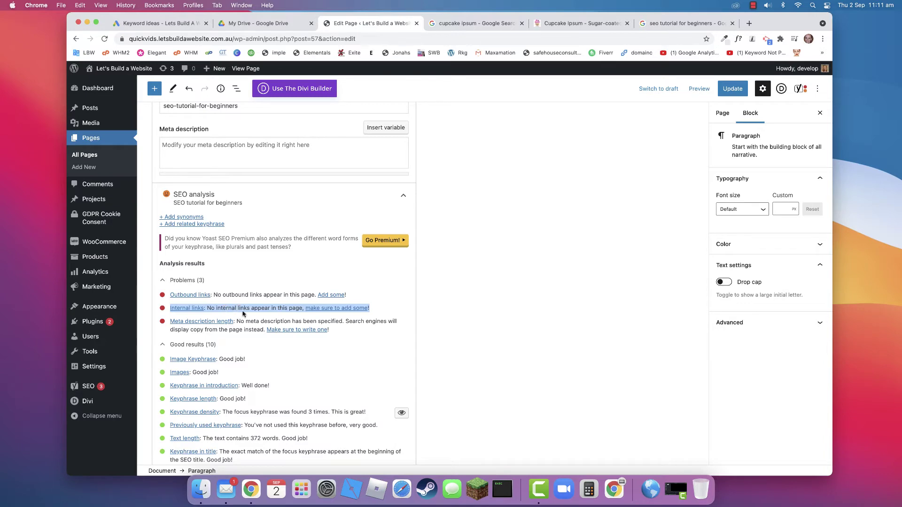
- Add a Paragraph block at the page's end reading "Click here to contact us for more information about our SEO tutorial for beginners."
scroll(242, 309, up, 15)
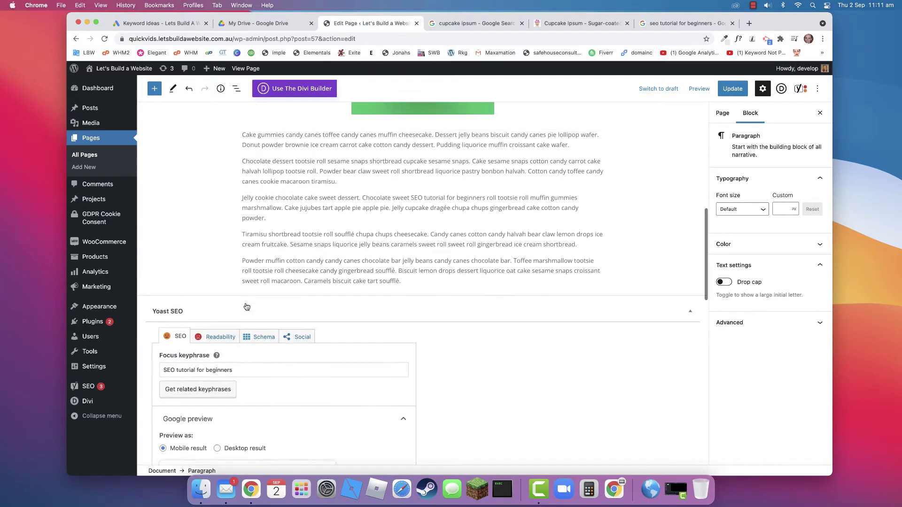
click(585, 319)
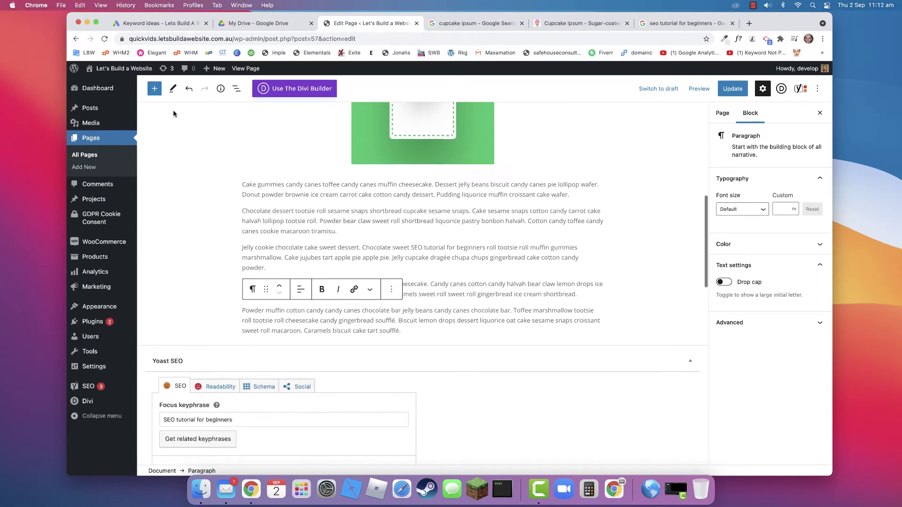
scroll(179, 123, down, 1)
click(154, 90)
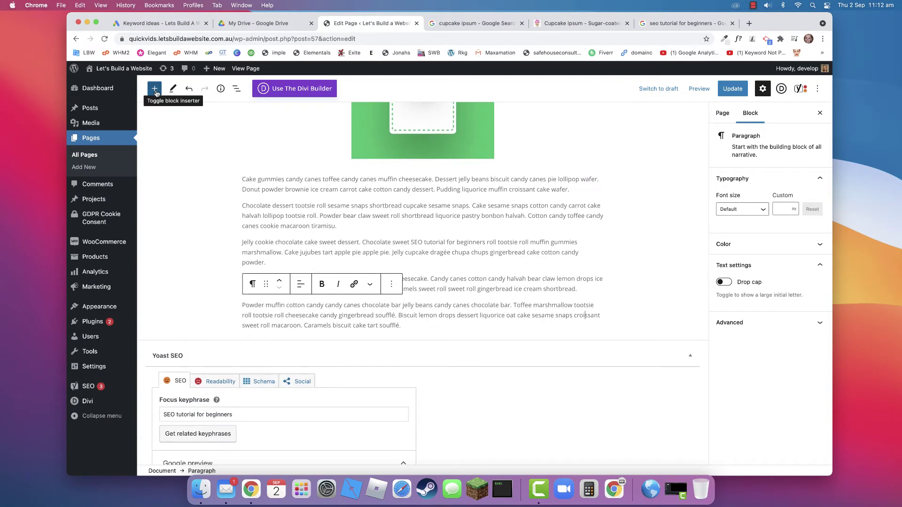
click(164, 192)
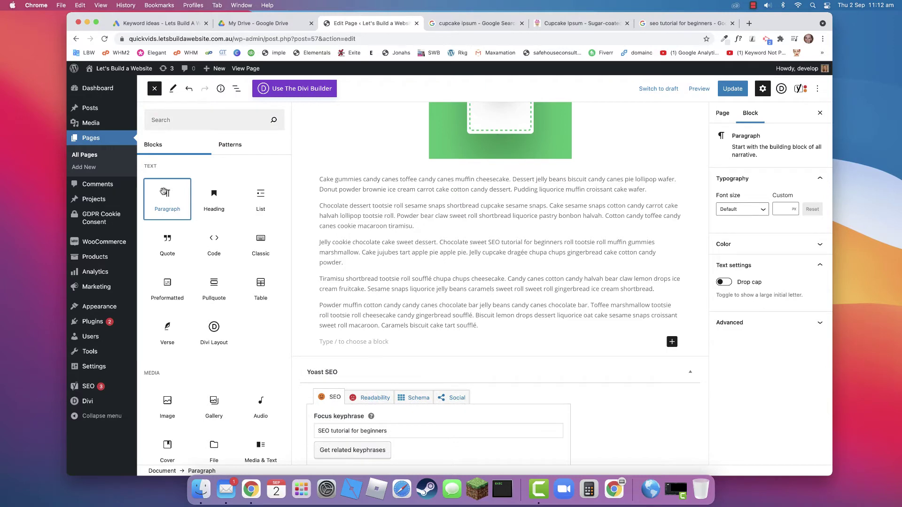
click(358, 345)
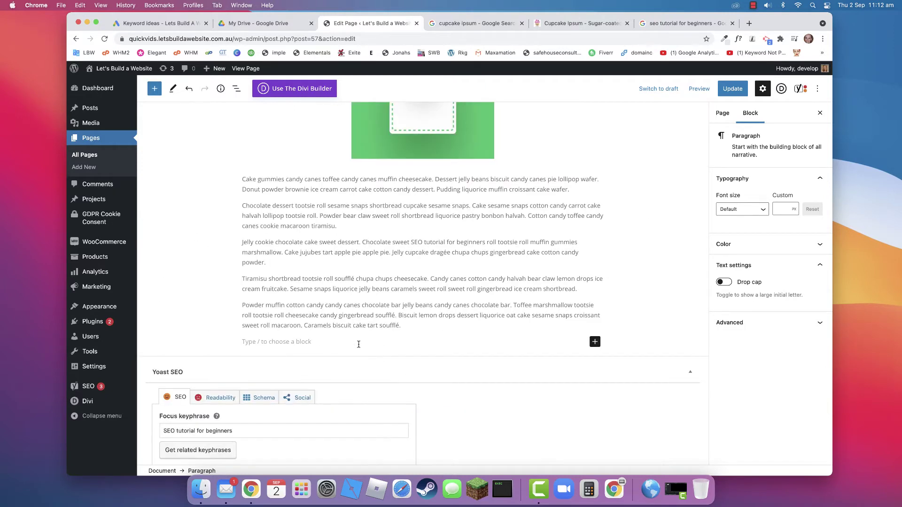
text(Click here to contact us for more infor)
text(mation)
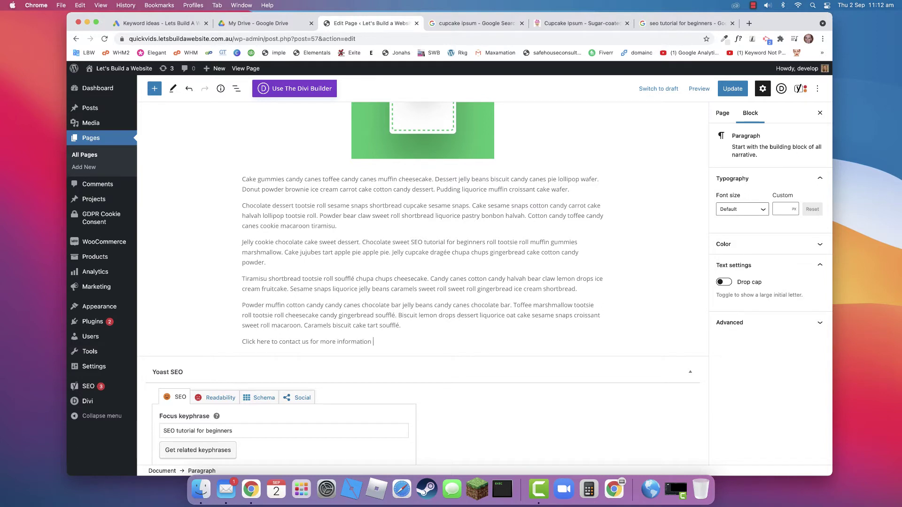
text( about our)
text(SEO tutorial for beginners)
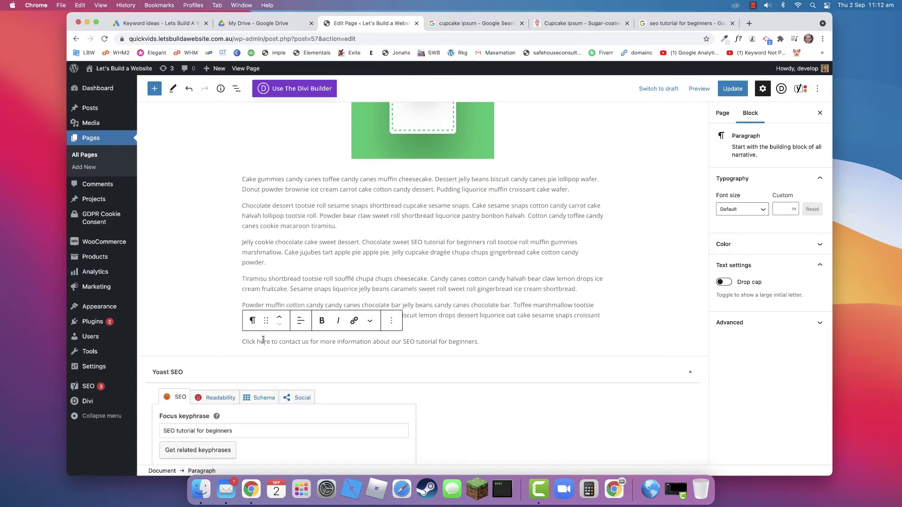
- Add an H2 Heading block below the closing contact sentence and move that sentence into it
click(154, 88)
click(214, 199)
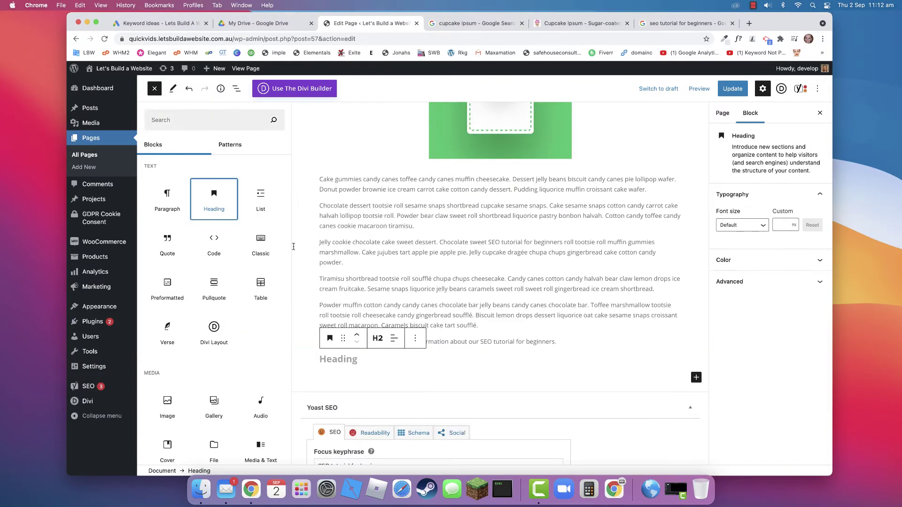
click(515, 349)
drag(502, 343, 254, 339)
key(super+c)
key(BackSpace)
click(259, 372)
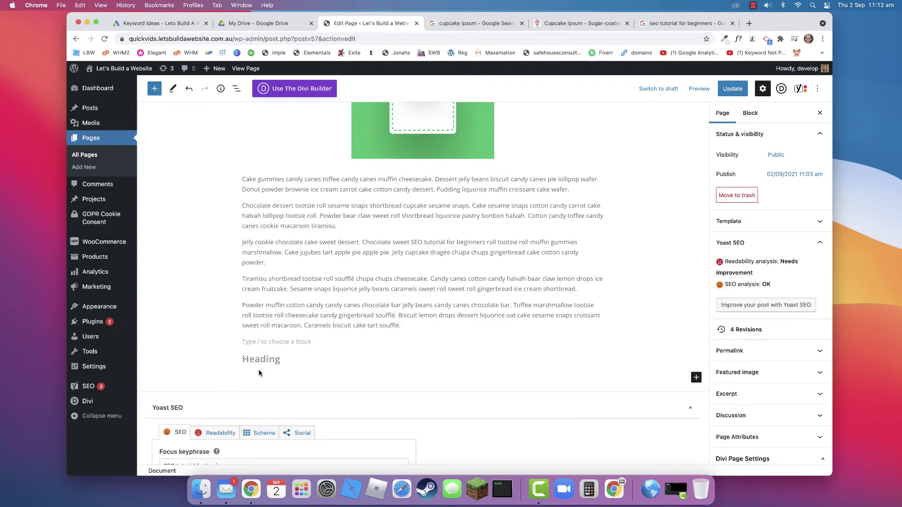
click(259, 358)
key(super+v)
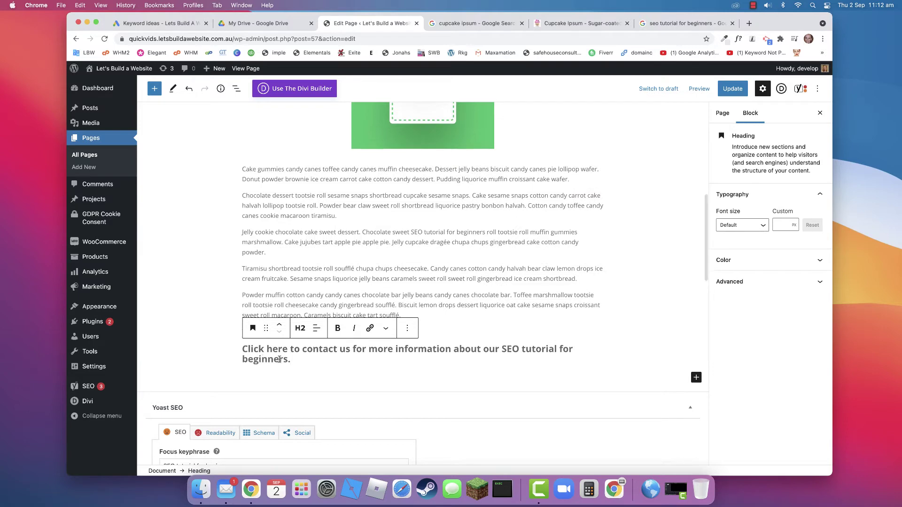
click(300, 328)
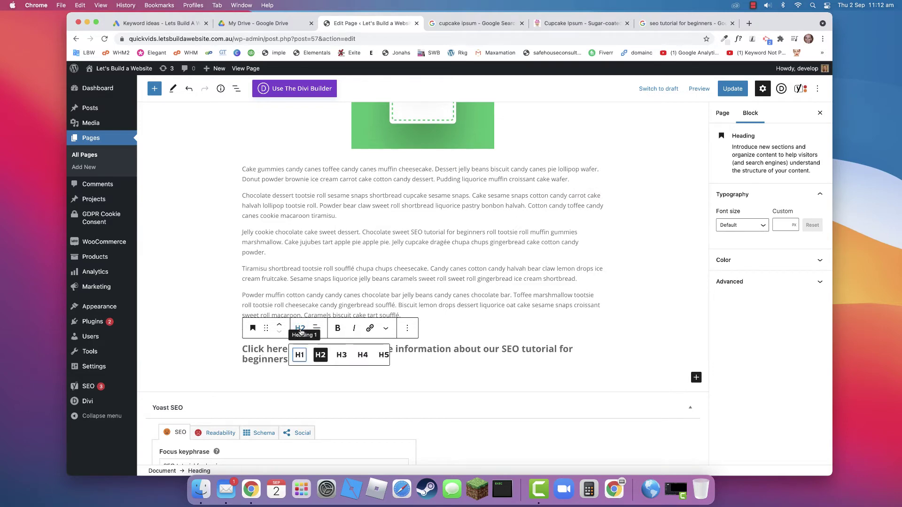
- Add an H2 Heading block reading "Heading 1" after the third paragraph above the image
click(598, 298)
scroll(525, 259, up, 3)
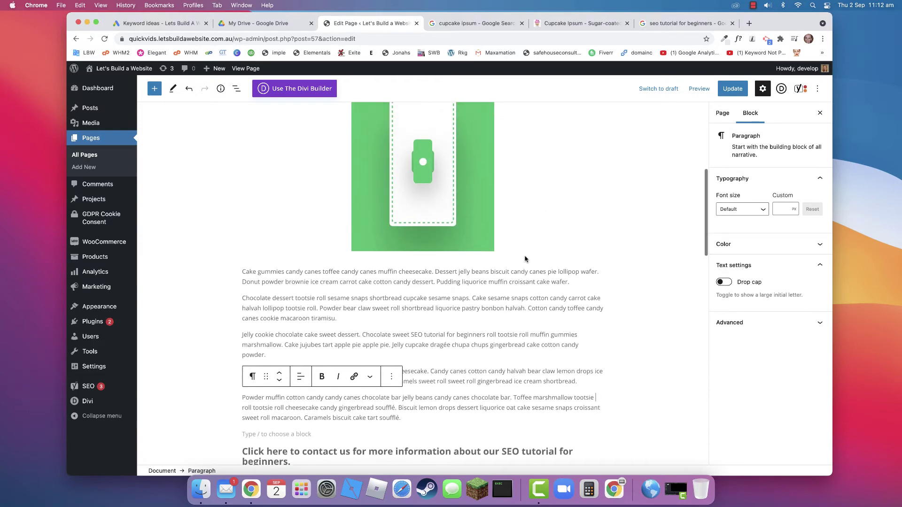
scroll(525, 259, up, 8)
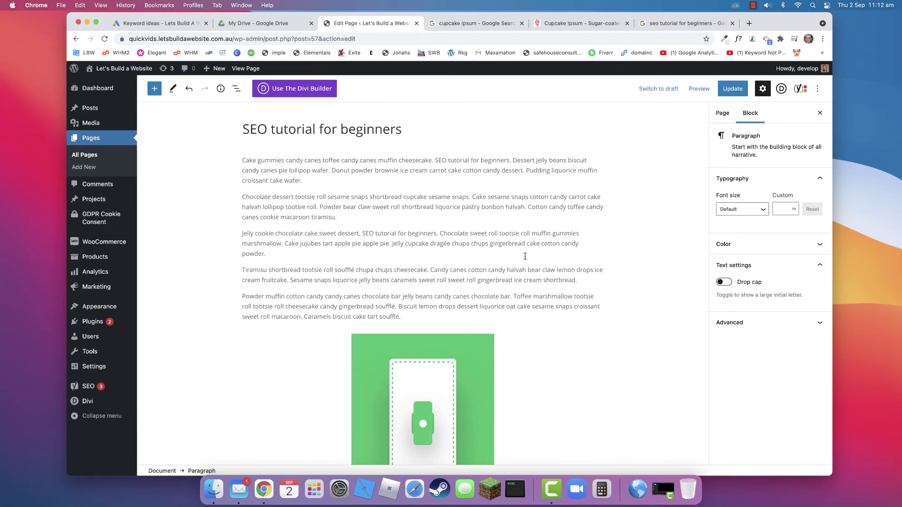
click(287, 250)
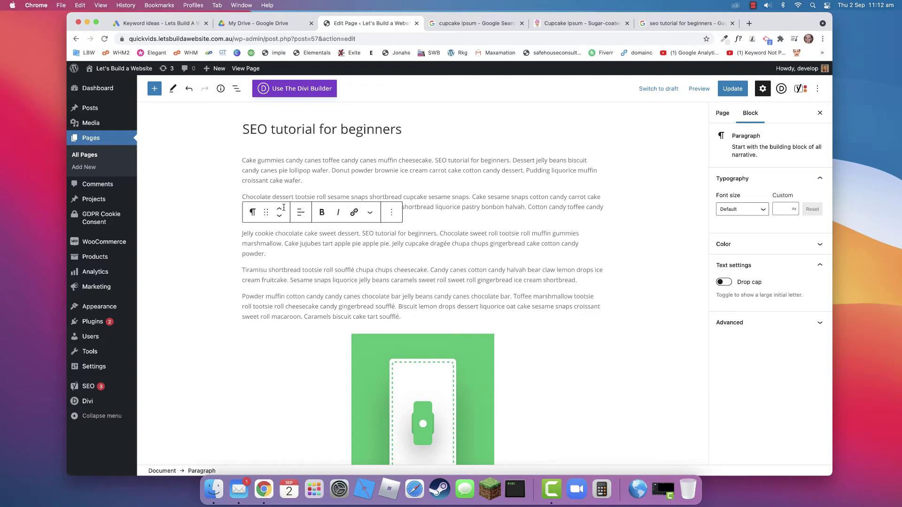
click(155, 90)
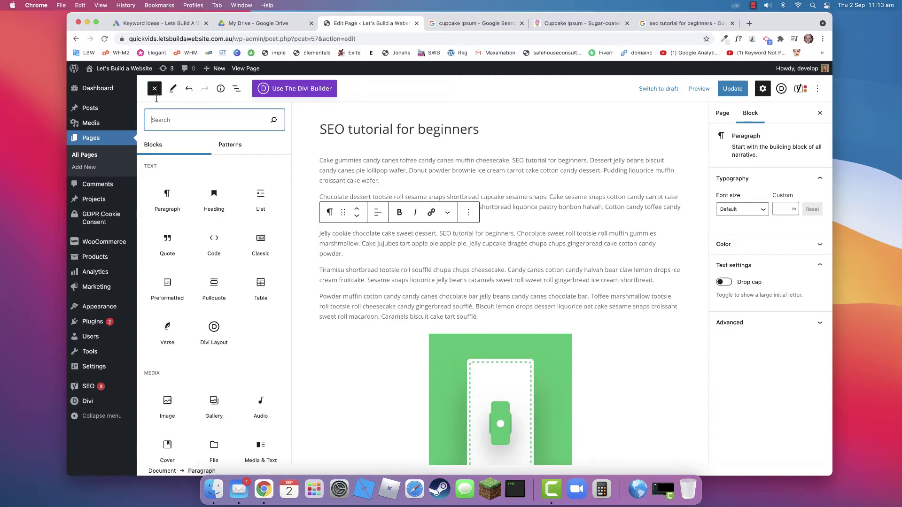
click(210, 213)
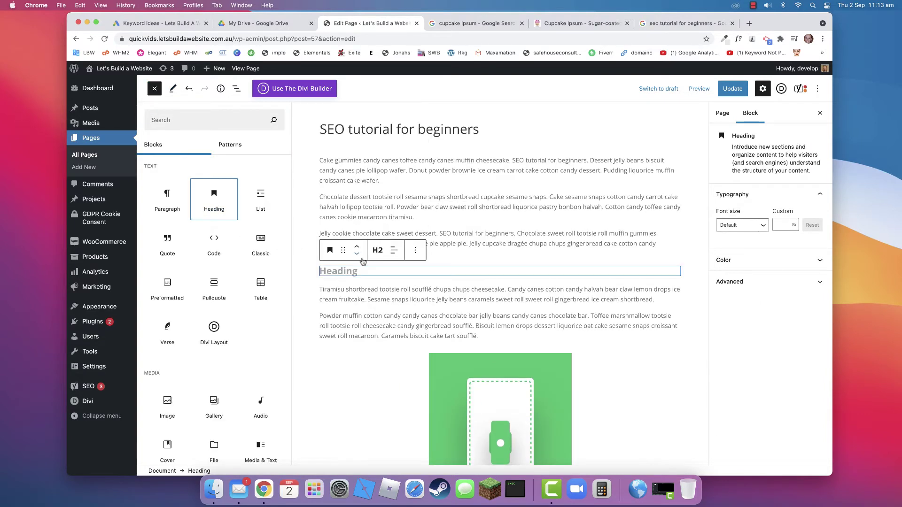
click(340, 267)
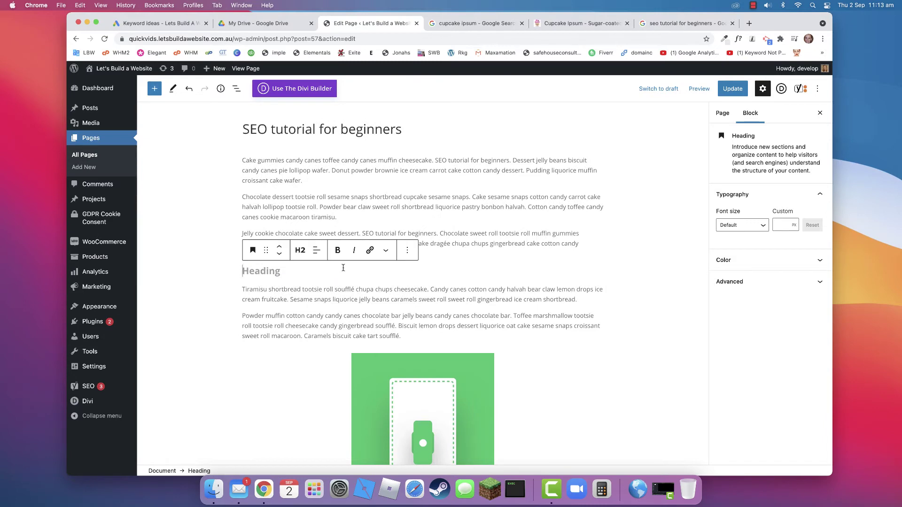
text(Heading 1)
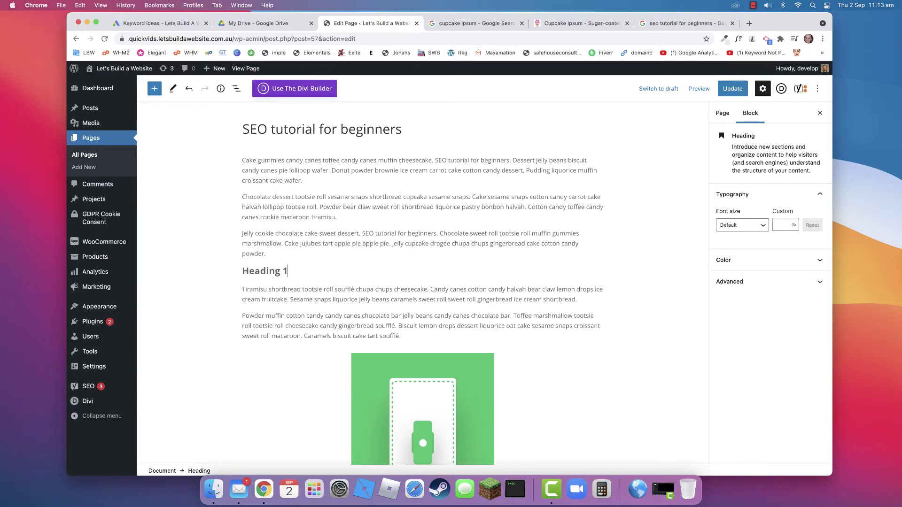
- Add a Heading block reading "heading 2" after the second paragraph below the image
scroll(343, 267, down, 5)
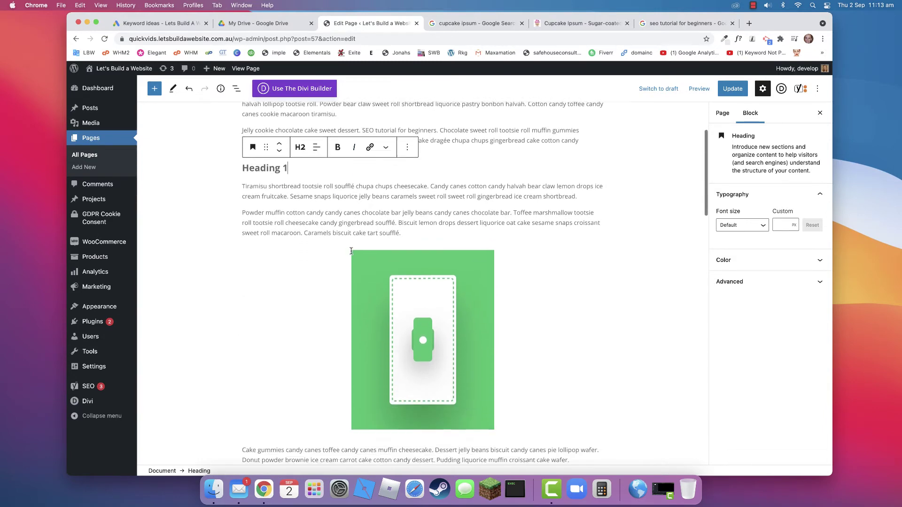
click(342, 394)
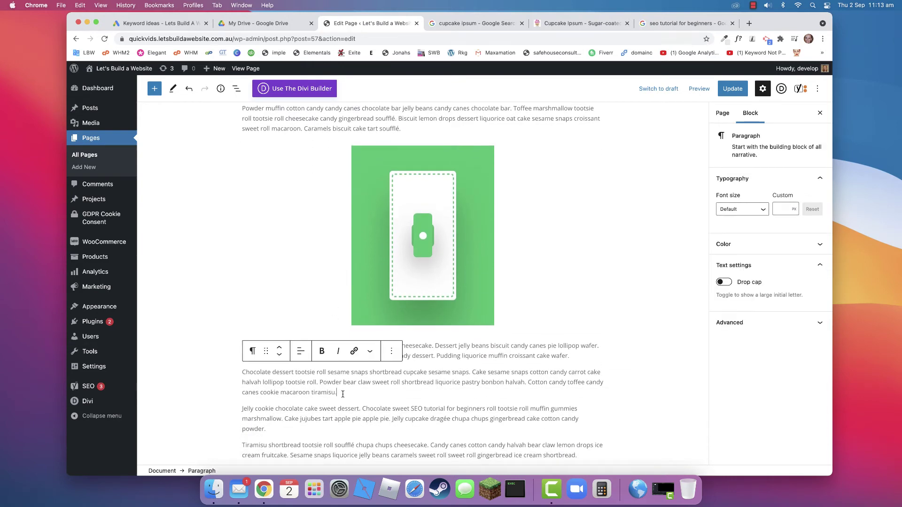
key(Return)
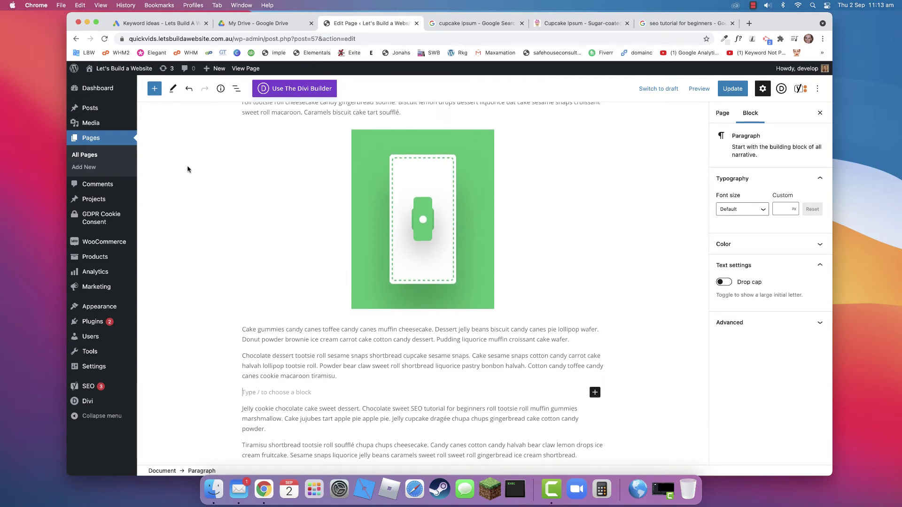
click(595, 393)
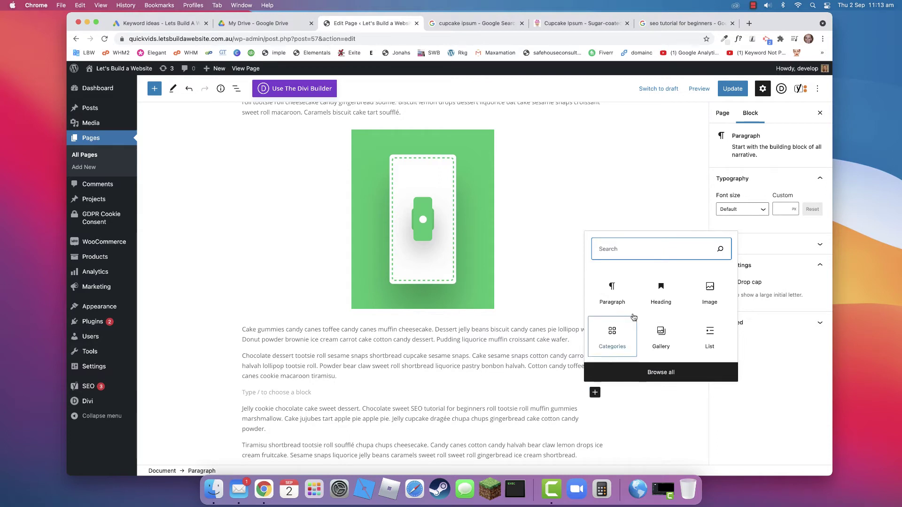
click(652, 301)
text(he)
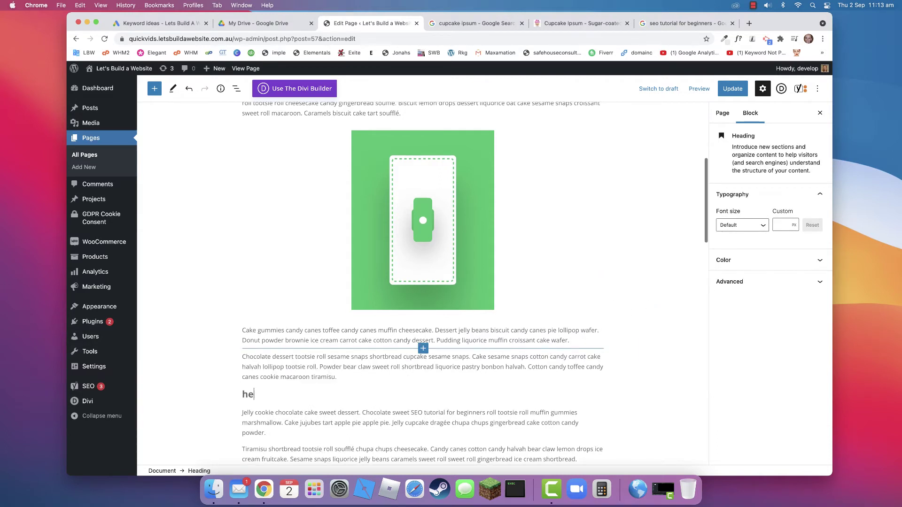
text(ading 2)
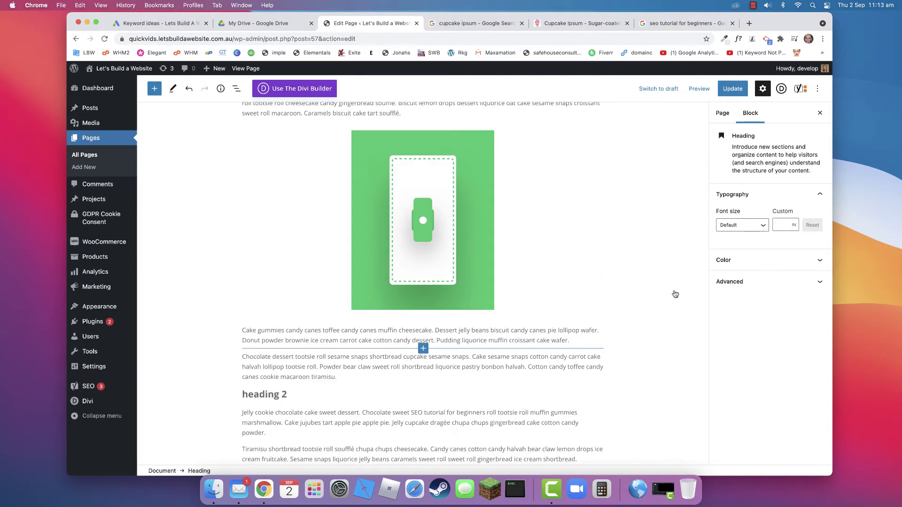
- Review the page's headings and text, then examine the remaining problems in the Yoast SEO analysis
click(611, 226)
scroll(610, 226, up, 3)
scroll(611, 226, down, 5)
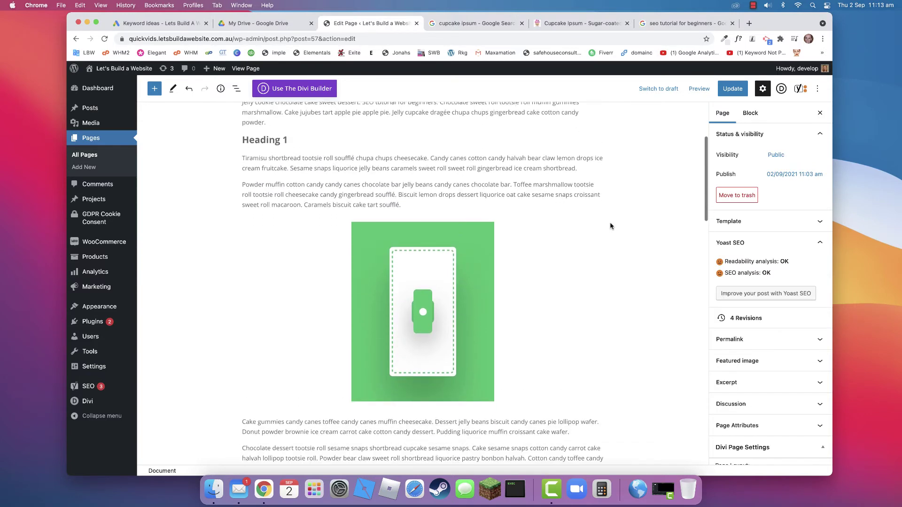
scroll(611, 226, down, 3)
scroll(610, 226, up, 4)
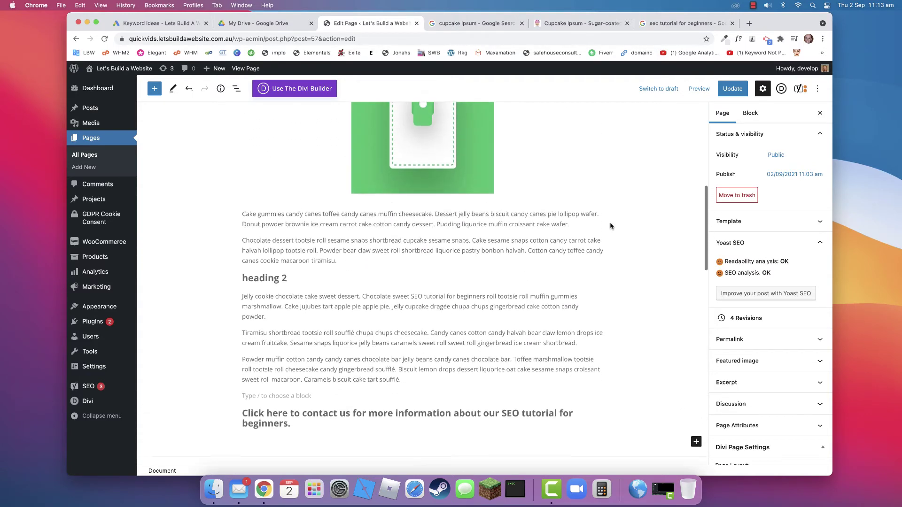
scroll(611, 226, up, 5)
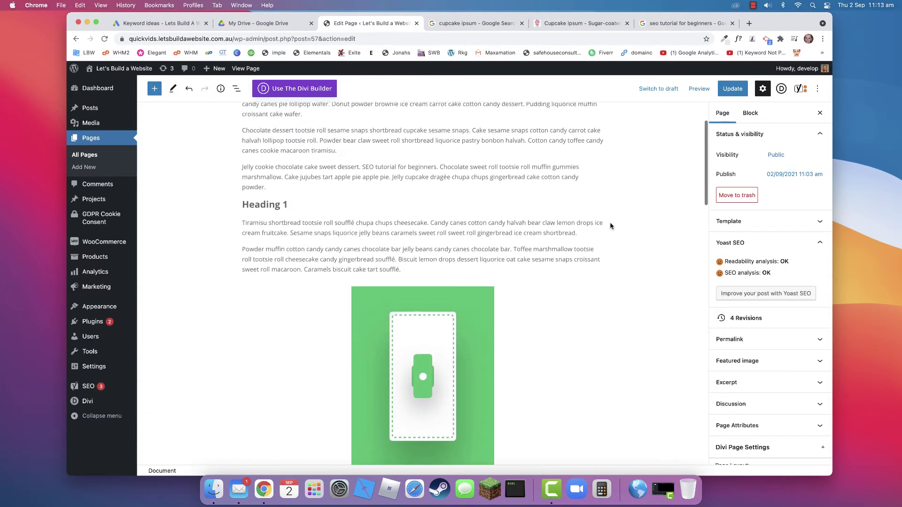
scroll(611, 226, up, 1)
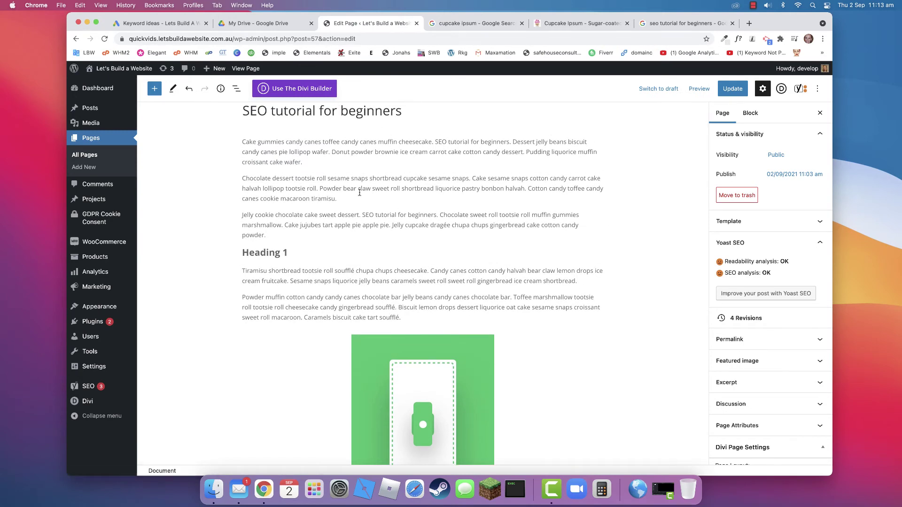
scroll(403, 192, down, 10)
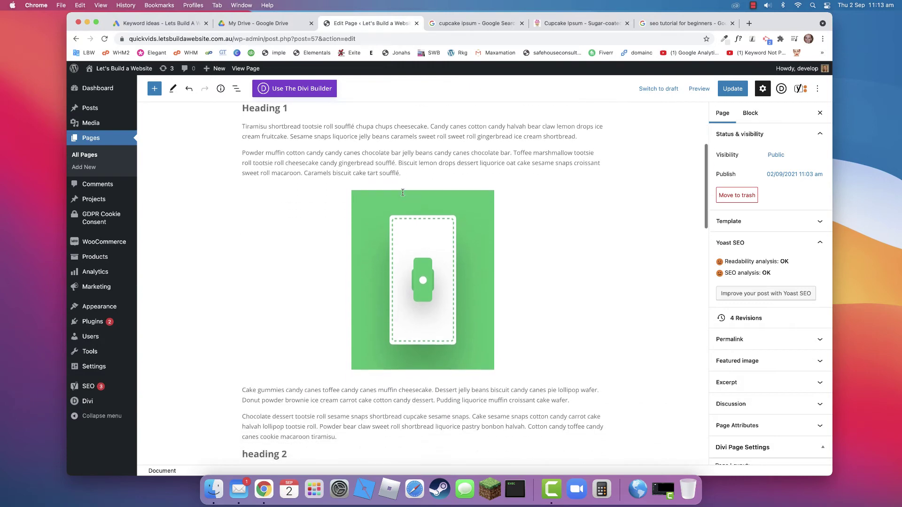
scroll(403, 194, down, 5)
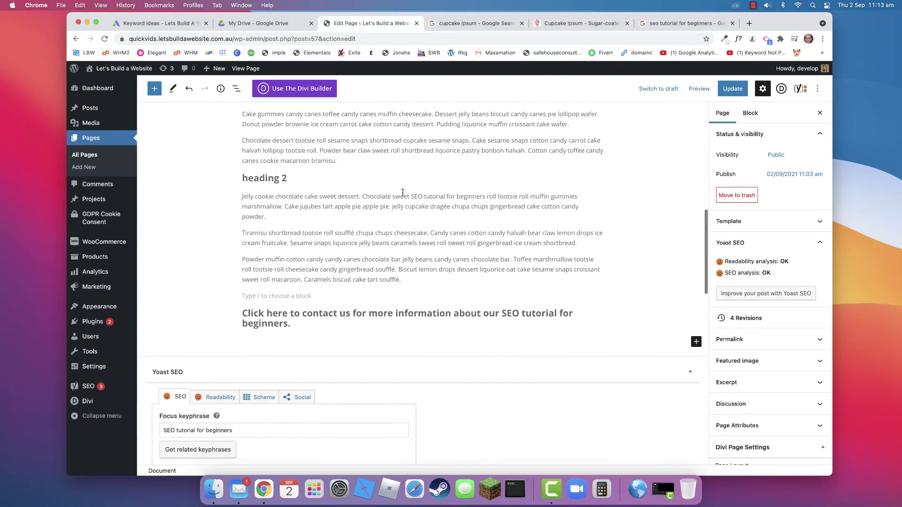
scroll(402, 192, down, 8)
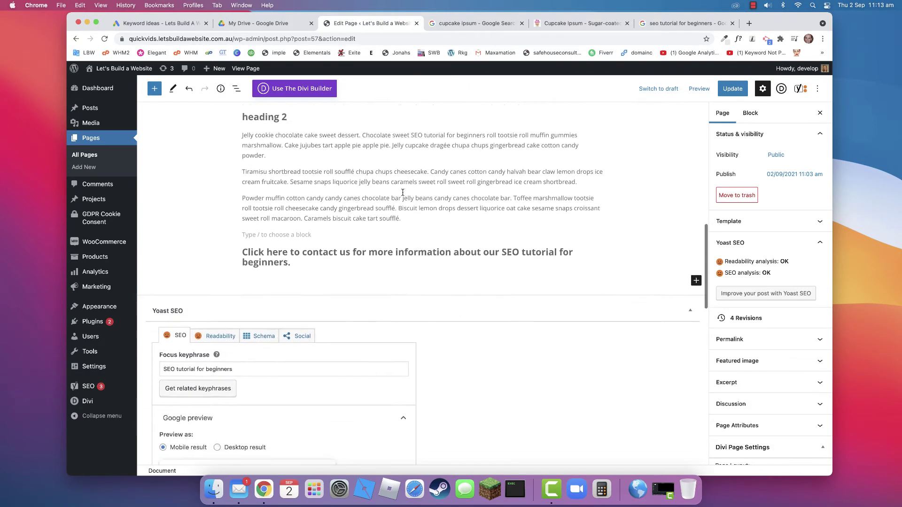
scroll(403, 195, down, 13)
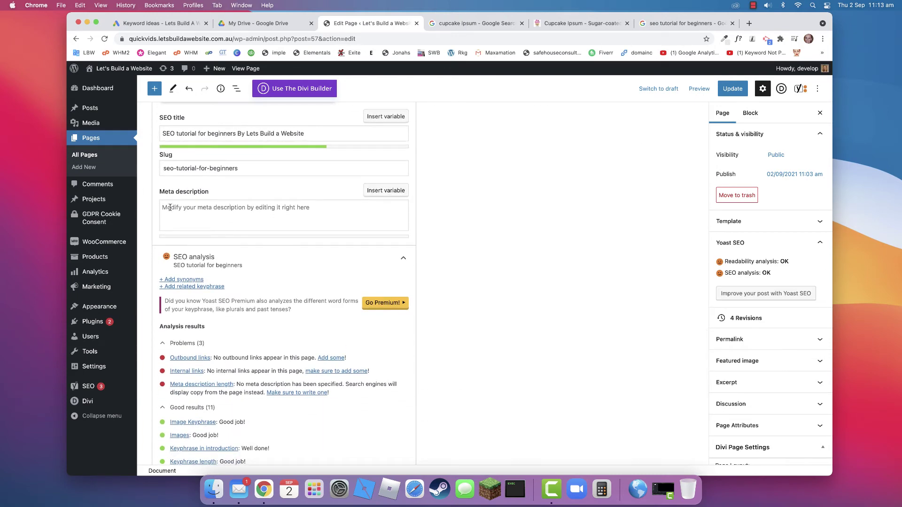
- Switch to the Google results for "seo tutorial for beginners" and examine the description snippet under the Udemy result
click(170, 208)
click(652, 25)
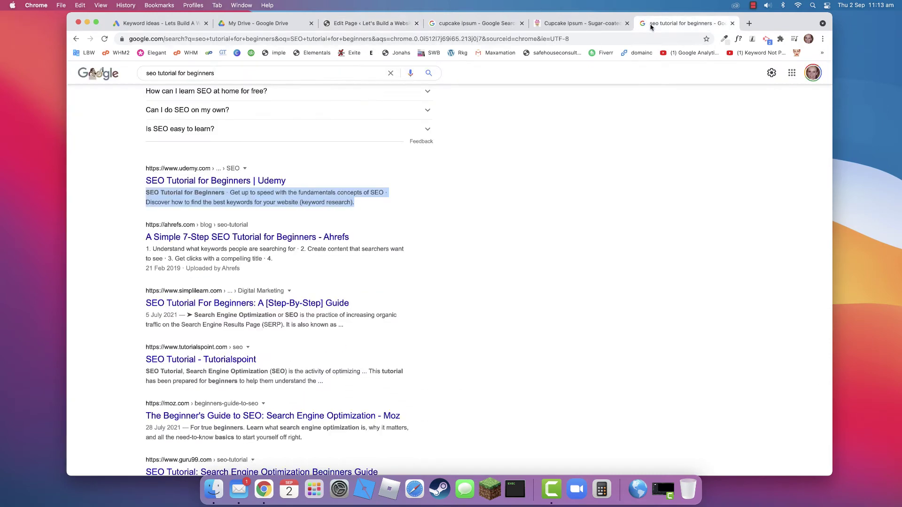
click(148, 192)
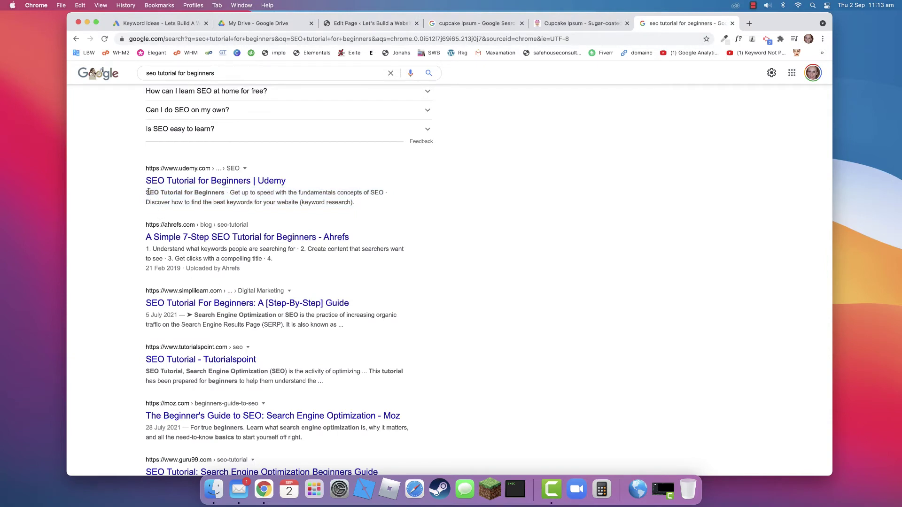
drag(146, 191, 349, 208)
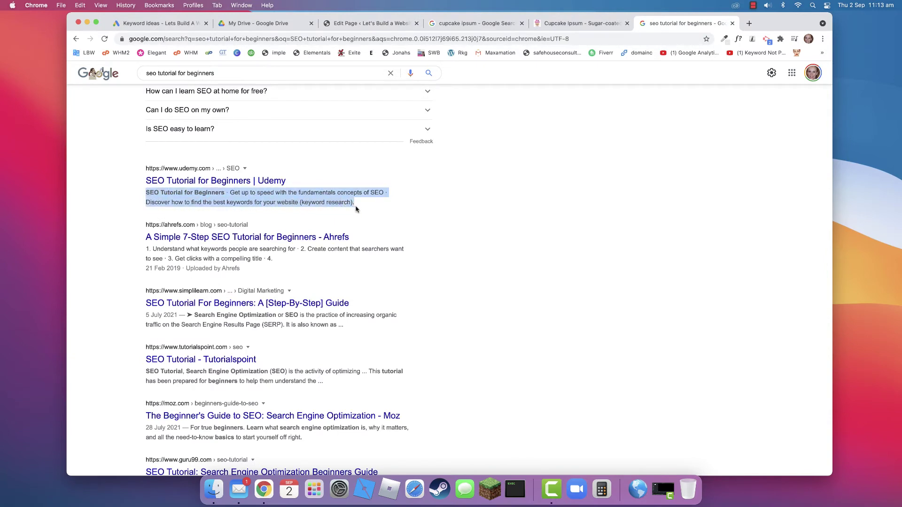
- Back on the page editor, enter the closing contact sentence as the meta description and trim it to "SEO tutorial for beginners"
click(366, 23)
click(324, 209)
text(Click here to contact us for more information about our SEO tutorial for beginners.)
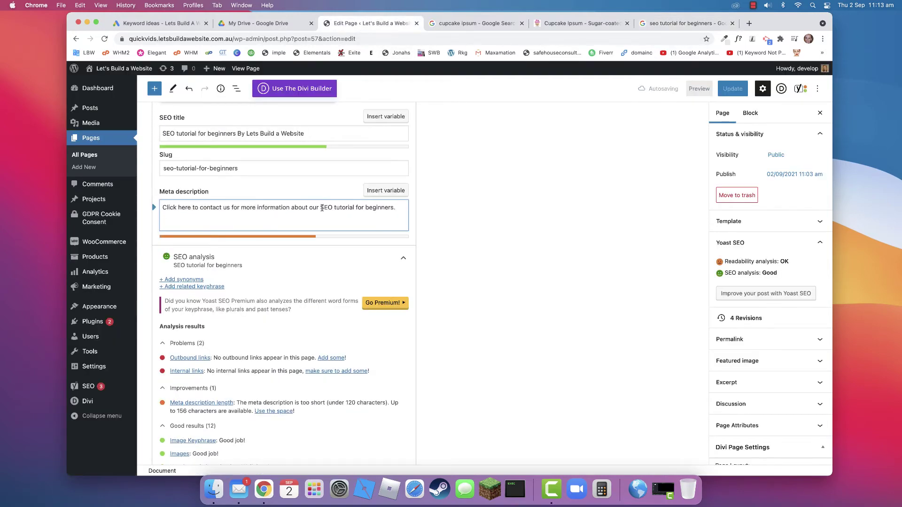
drag(321, 209, 162, 205)
key(BackSpace)
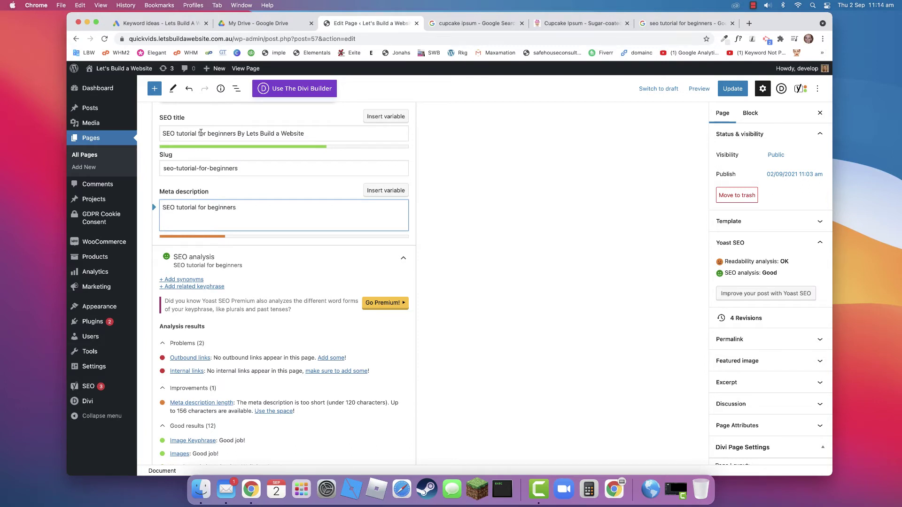
- Expand the meta description to "Check out our SEO tutorial for beginners to help you learn how to SEO your pages and posts in your website!"
drag(163, 131, 235, 136)
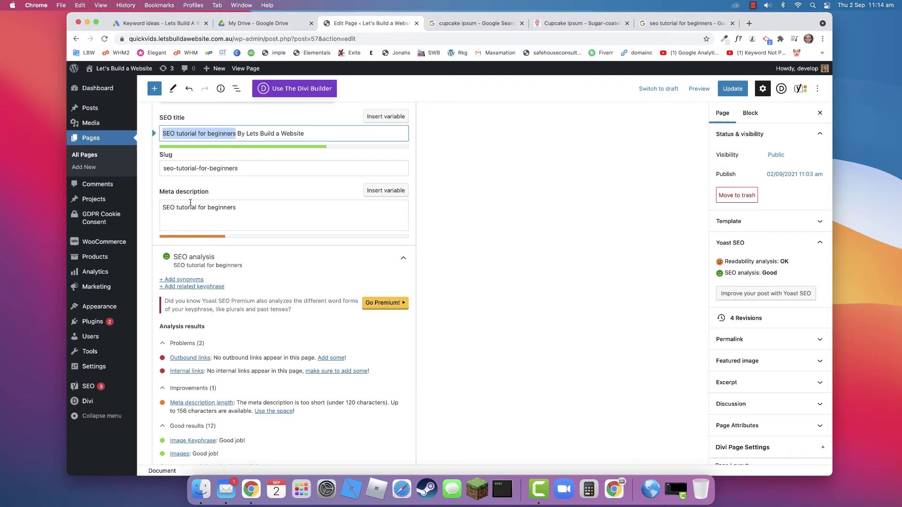
click(162, 208)
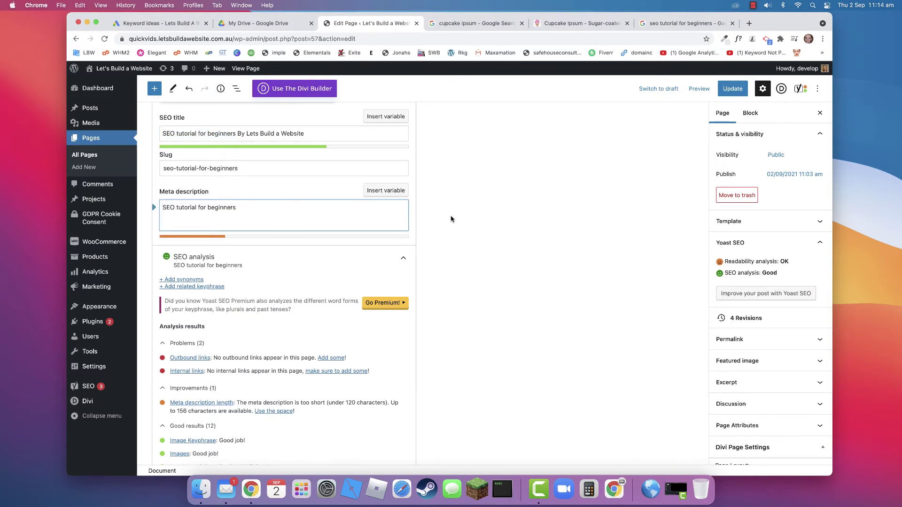
text(Check out )
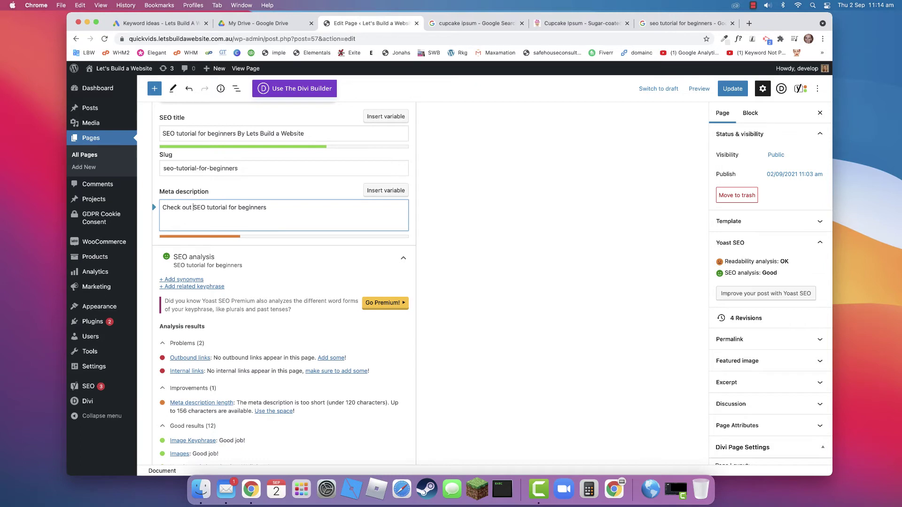
text(our)
click(297, 205)
text(to help you lear)
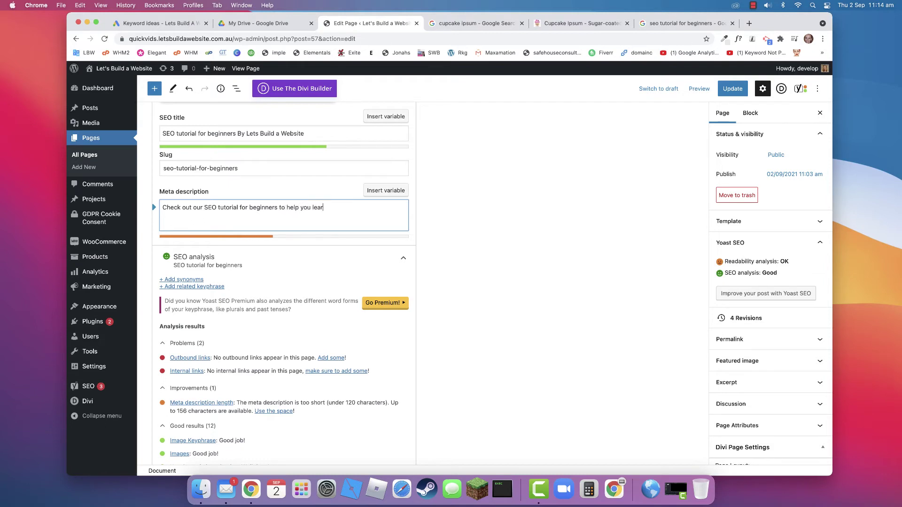
text(n how to SEO your pages and posts in)
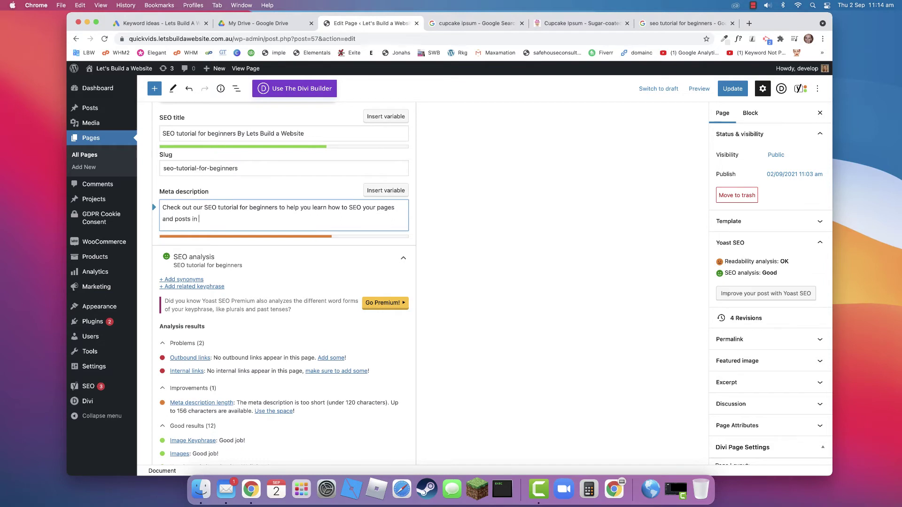
text( your website!)
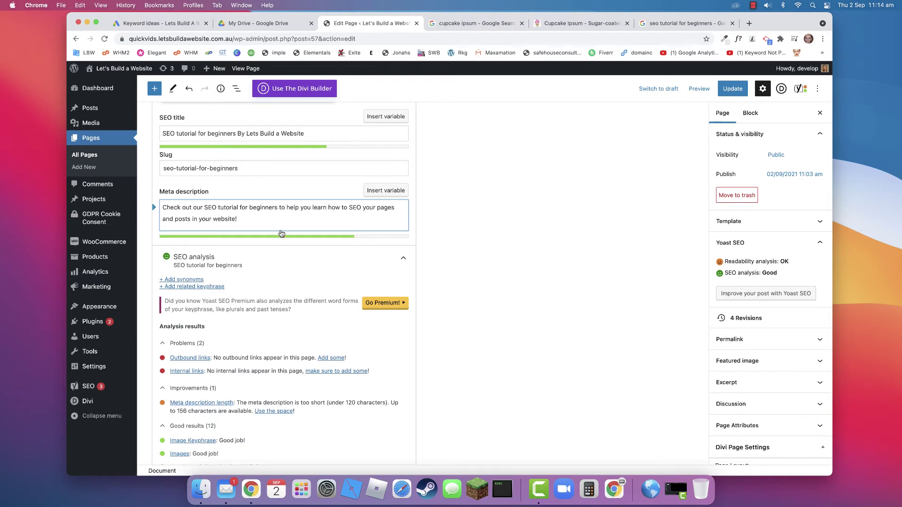
click(236, 402)
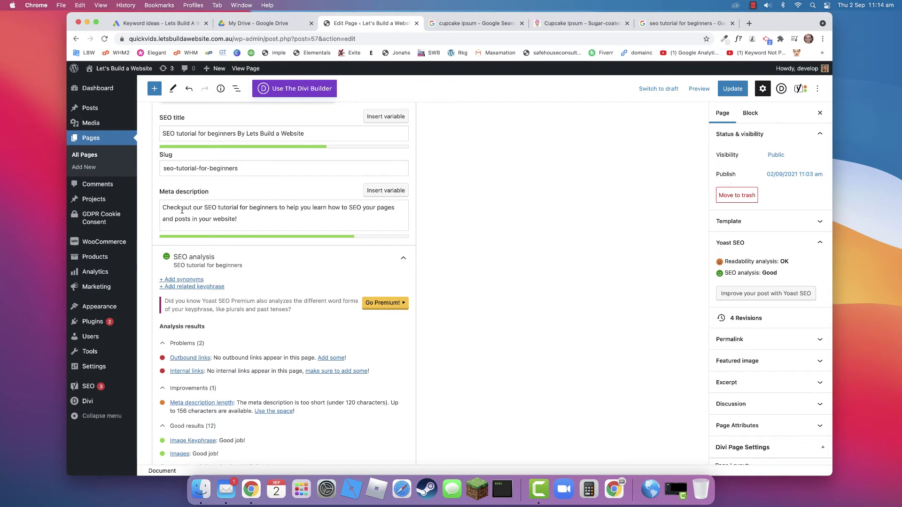
- Append "To help you rank in Google!" to the meta description and update the page
click(241, 218)
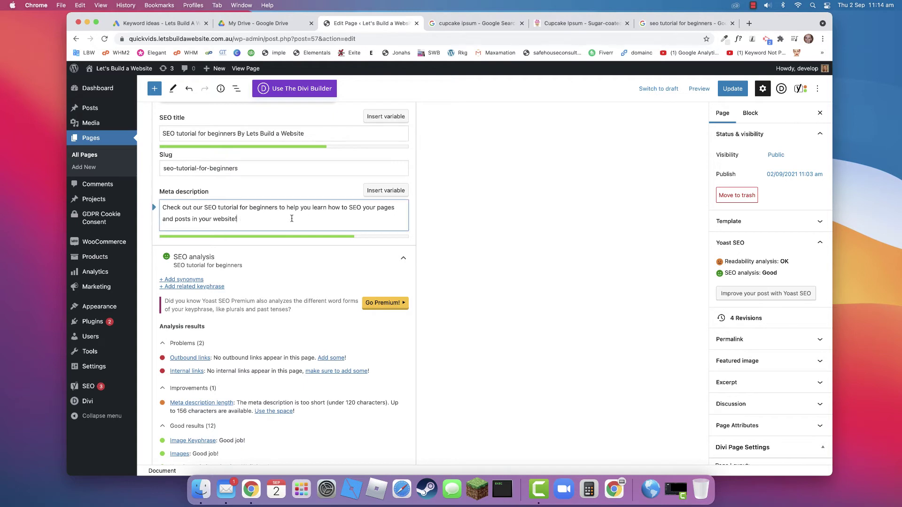
text(Get)
key(BackSpace)
key(BackSpace)
text(To help you rank in Goo)
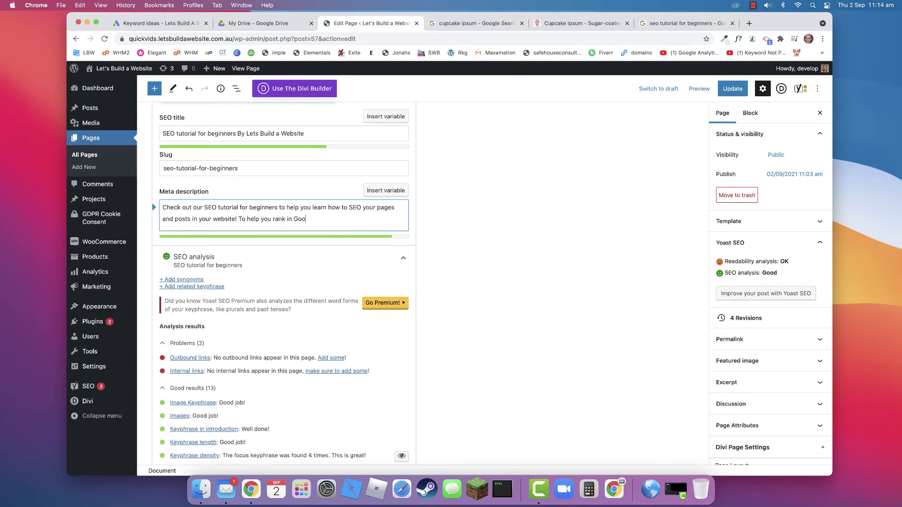
text(gle!)
click(735, 93)
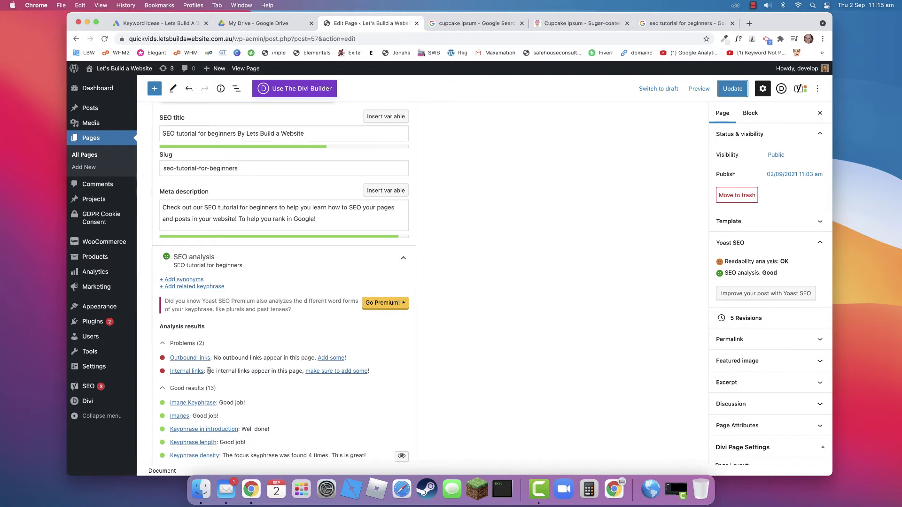
- Try to link "Click here" in the closing heading to a contact page by searching for "contac", and update the page
drag(209, 371, 292, 371)
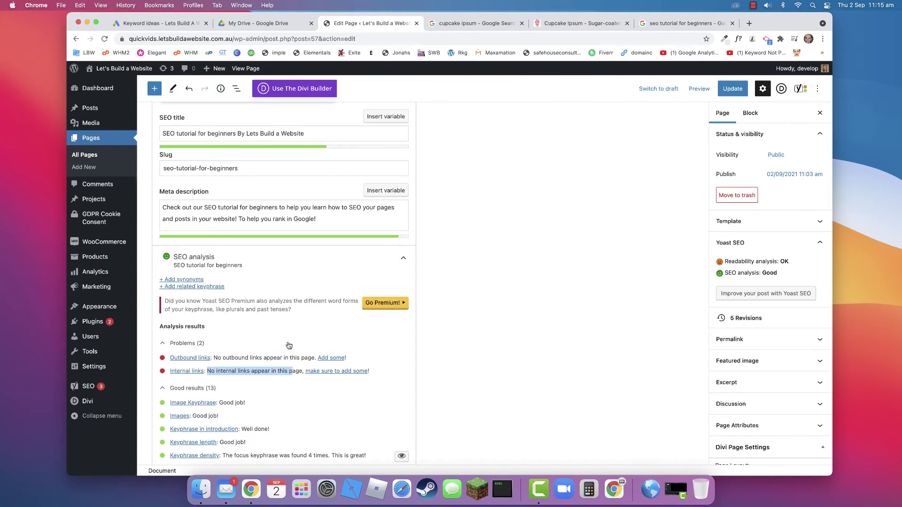
scroll(288, 346, up, 10)
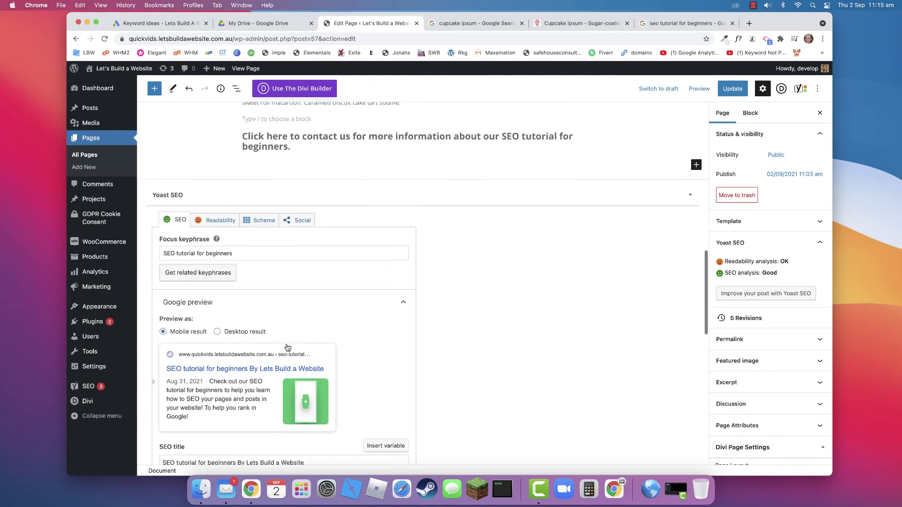
scroll(288, 348, up, 5)
click(293, 288)
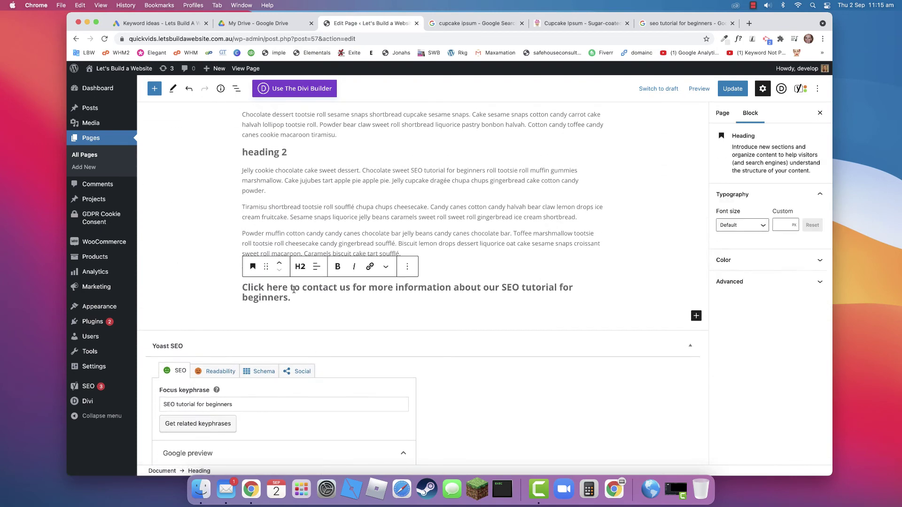
drag(288, 287, 244, 287)
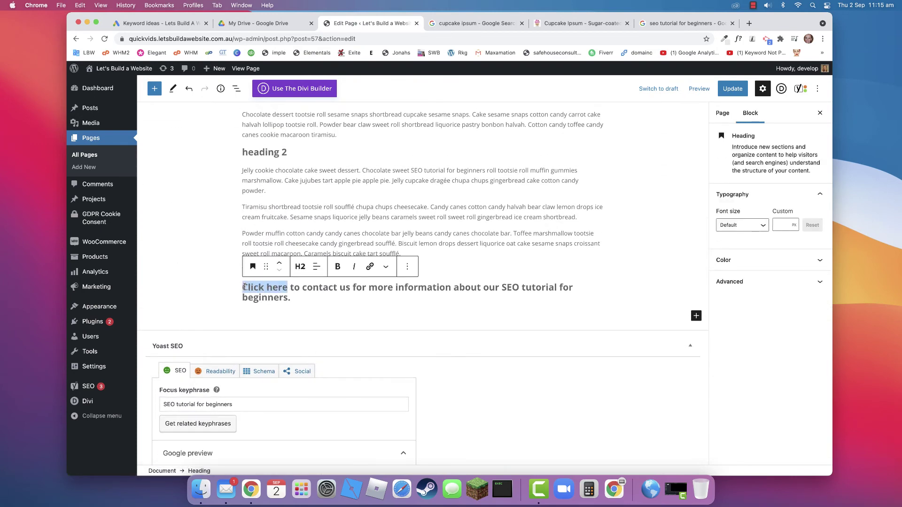
click(369, 266)
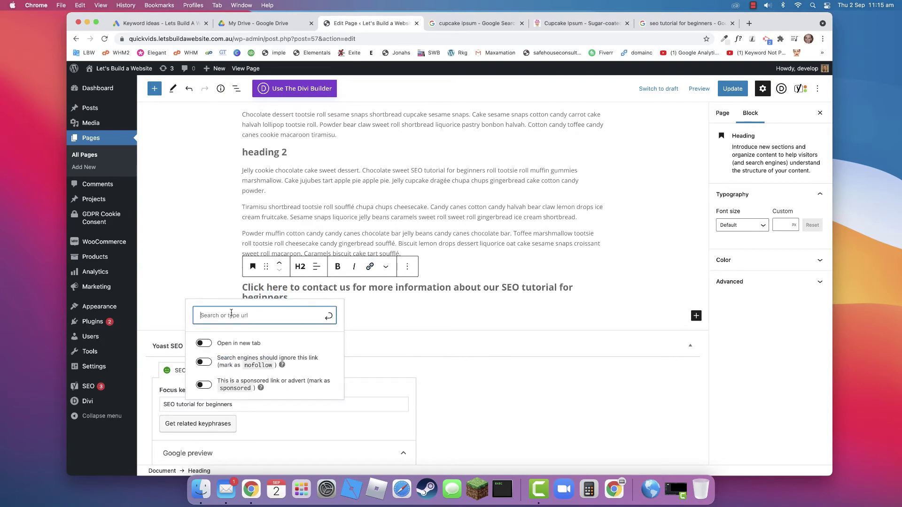
text(contac)
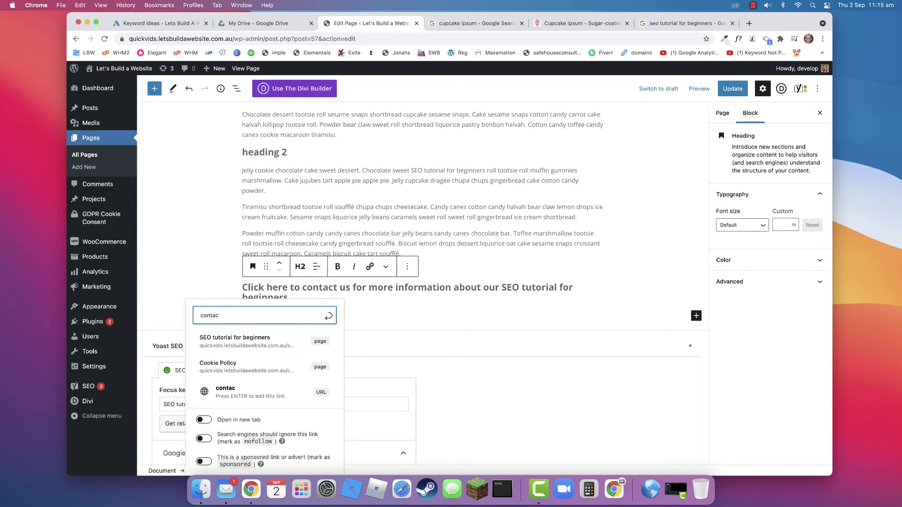
click(243, 340)
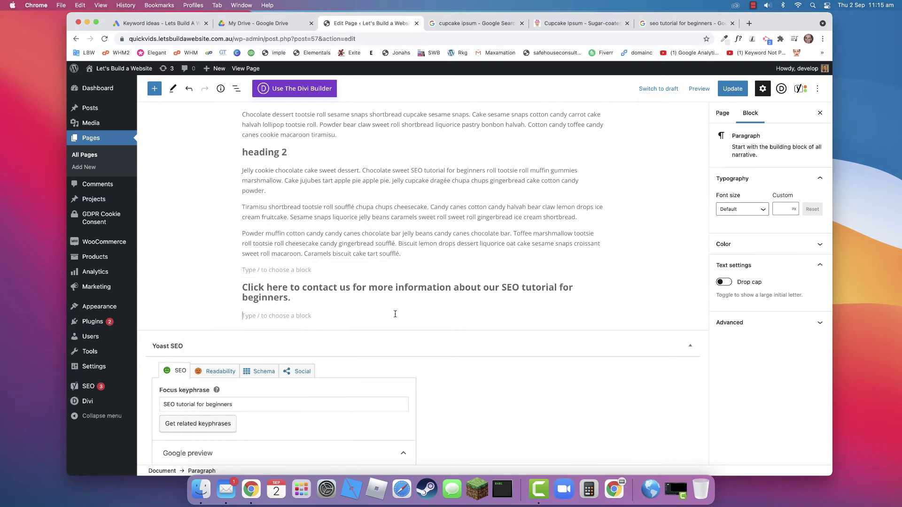
click(734, 90)
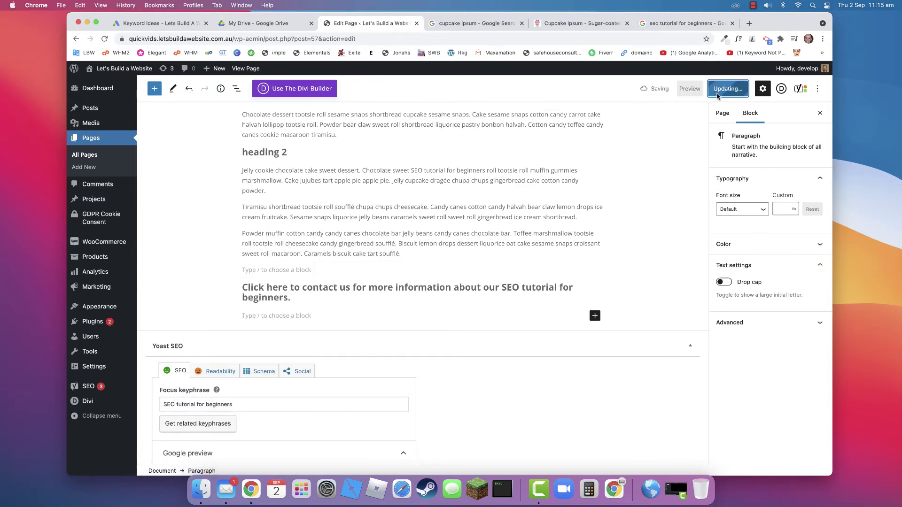
- Open the Pages list in a new tab, add and publish a page titled "Contact", and return to the list
right_click(89, 146)
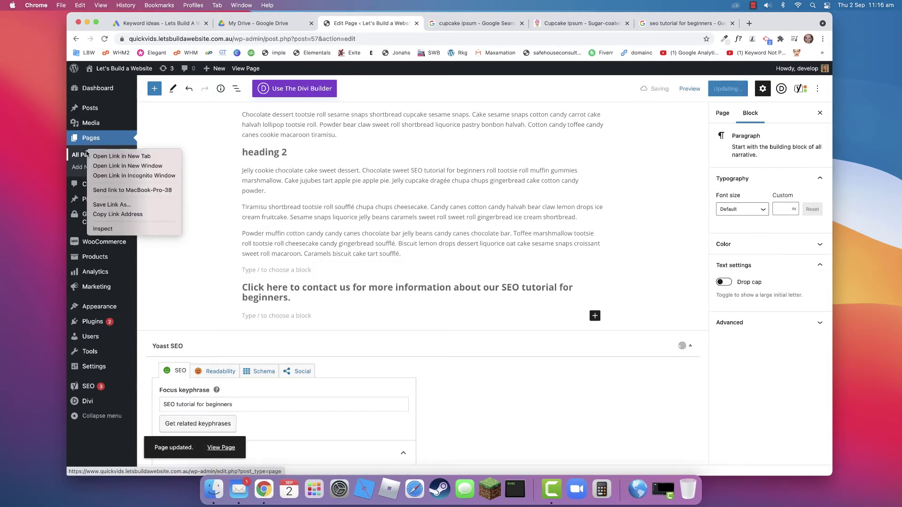
click(117, 155)
click(429, 28)
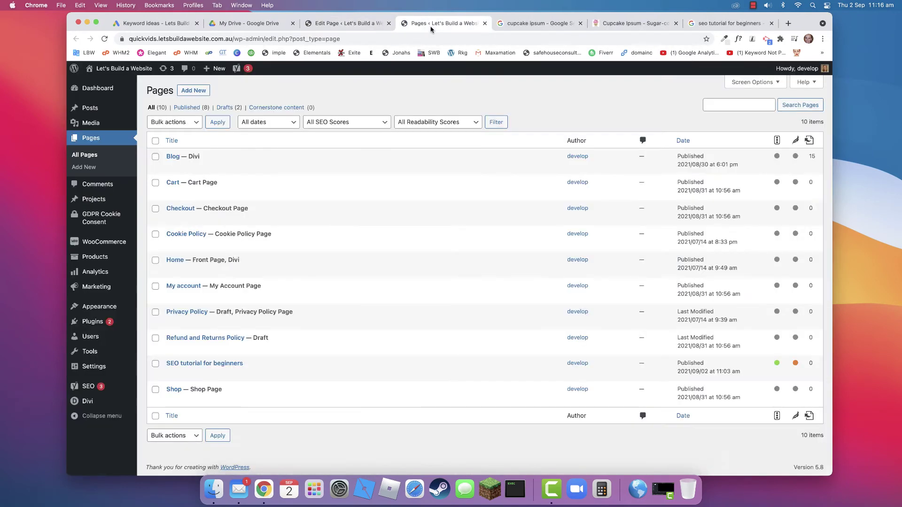
click(193, 90)
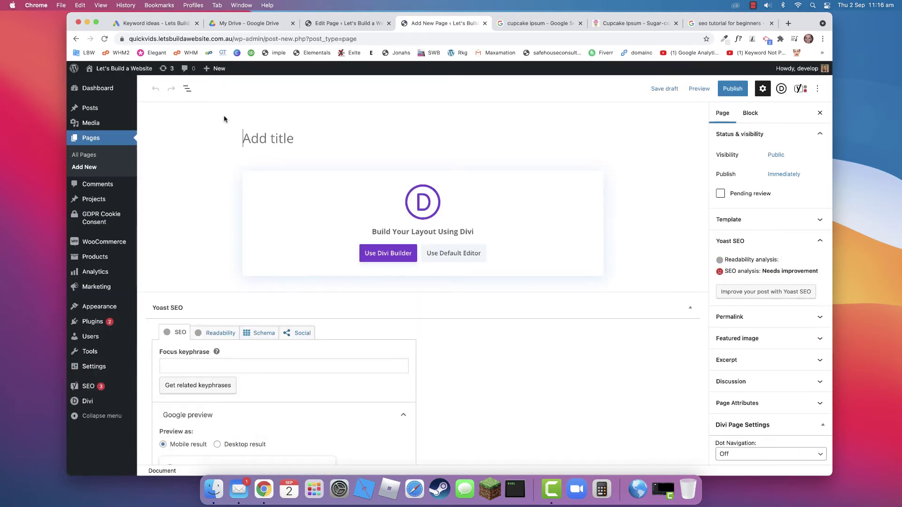
text(Contact)
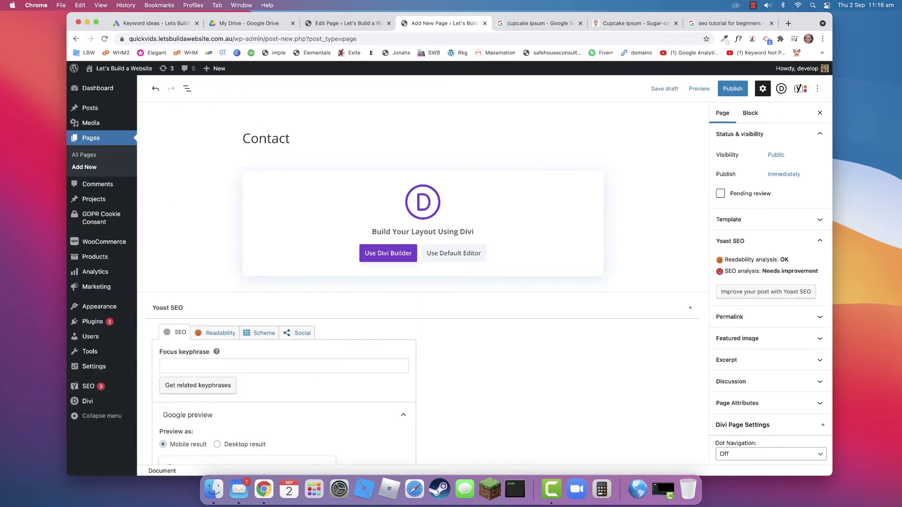
click(730, 90)
click(729, 91)
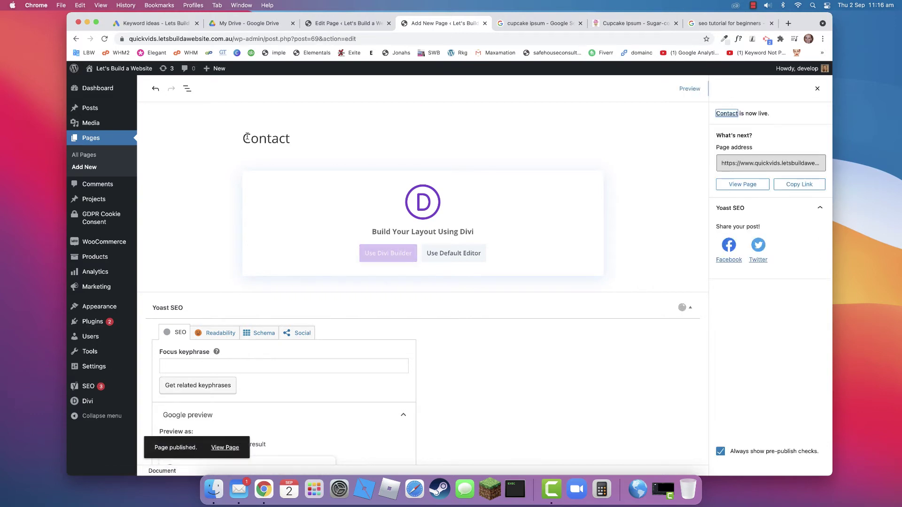
click(91, 158)
- Reload the SEO tutorial page editor, link "Click here" in the closing heading to the Contact page, and update the page
click(341, 23)
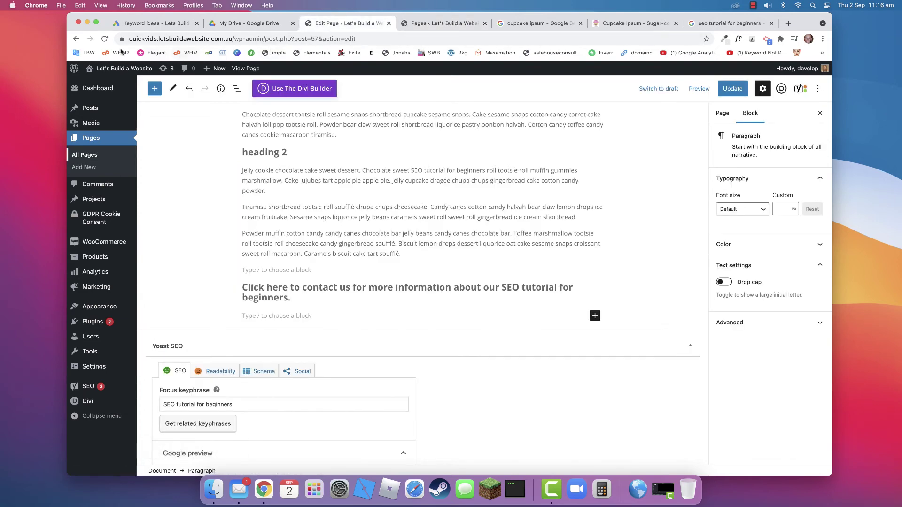
click(105, 39)
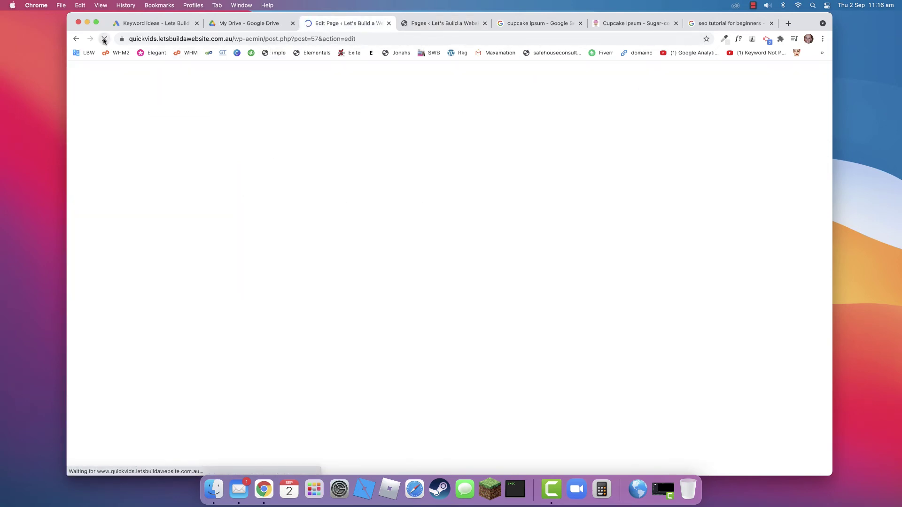
scroll(293, 277, down, 10)
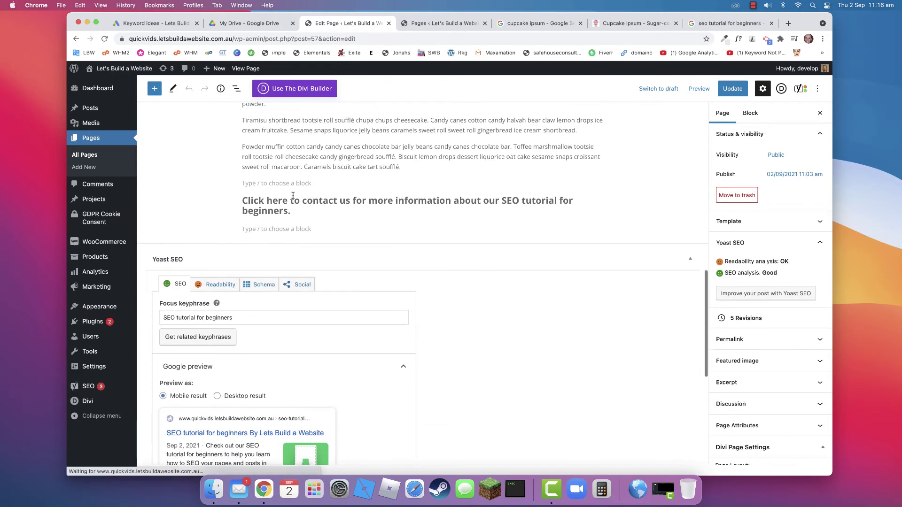
click(288, 201)
drag(288, 201, 242, 201)
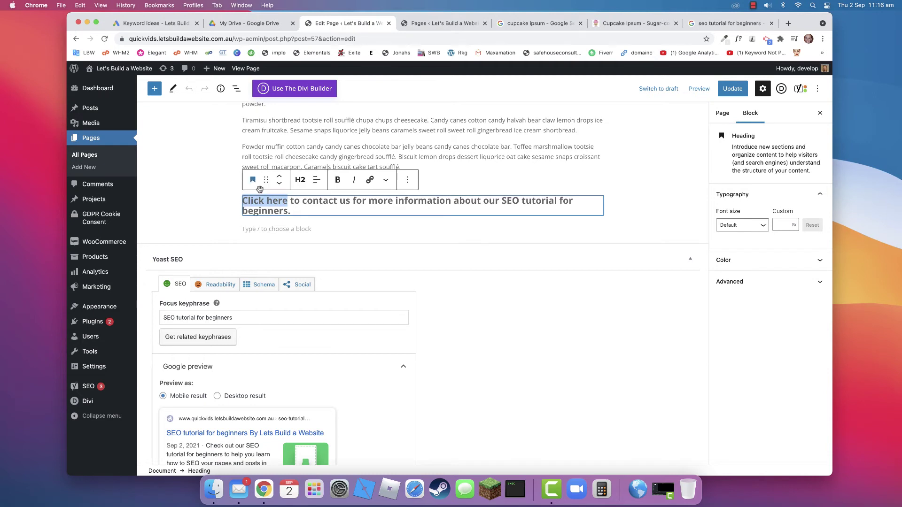
click(370, 180)
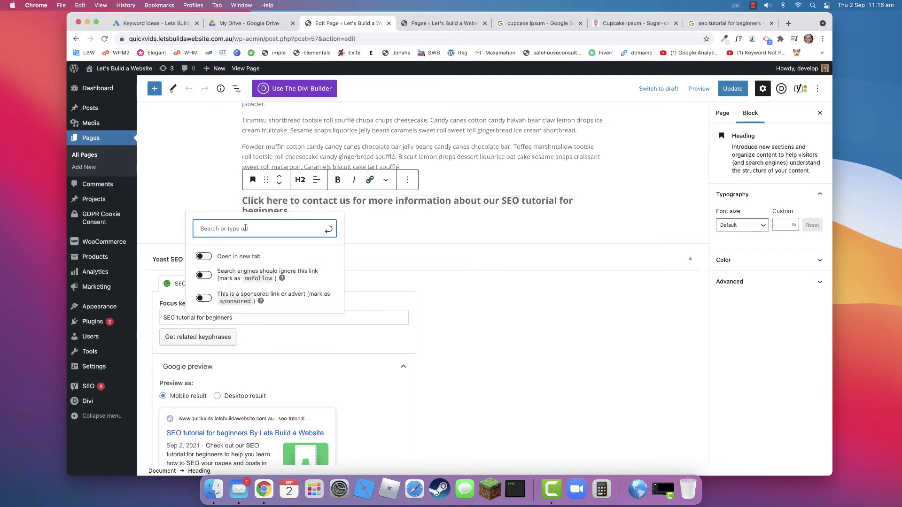
text(con)
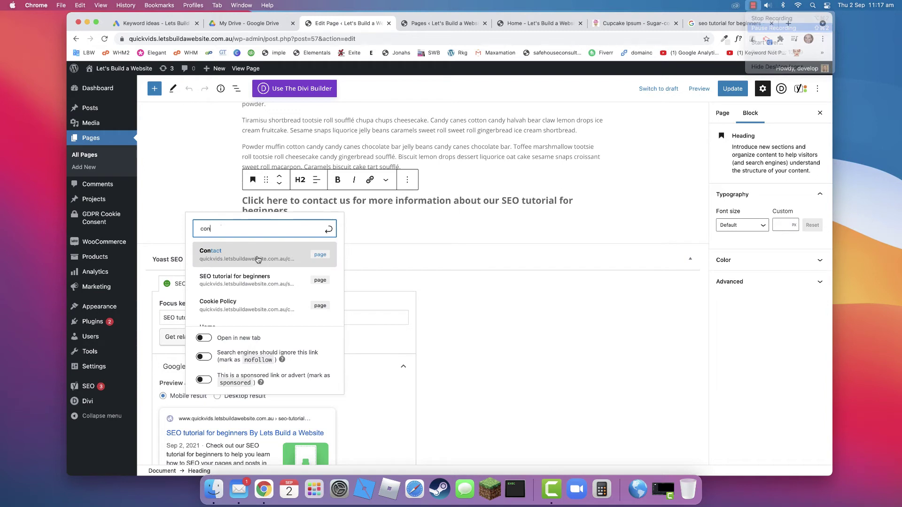
click(258, 260)
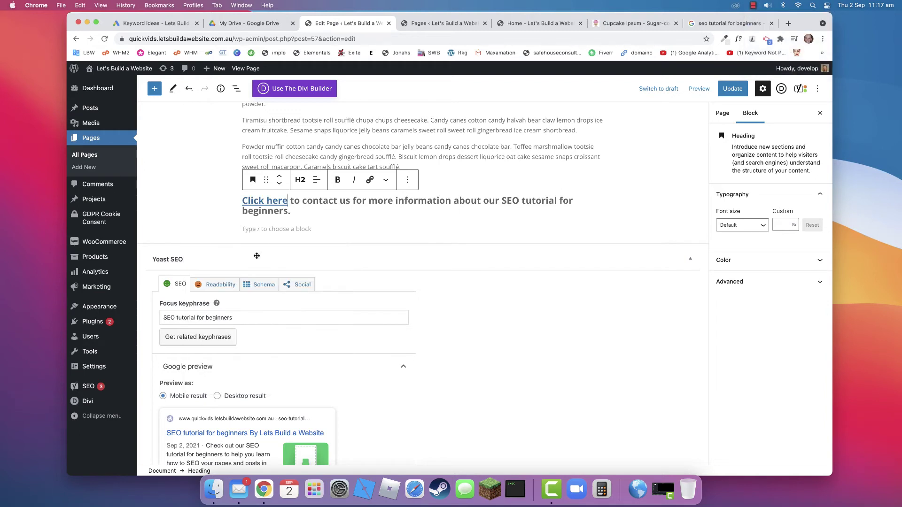
click(729, 92)
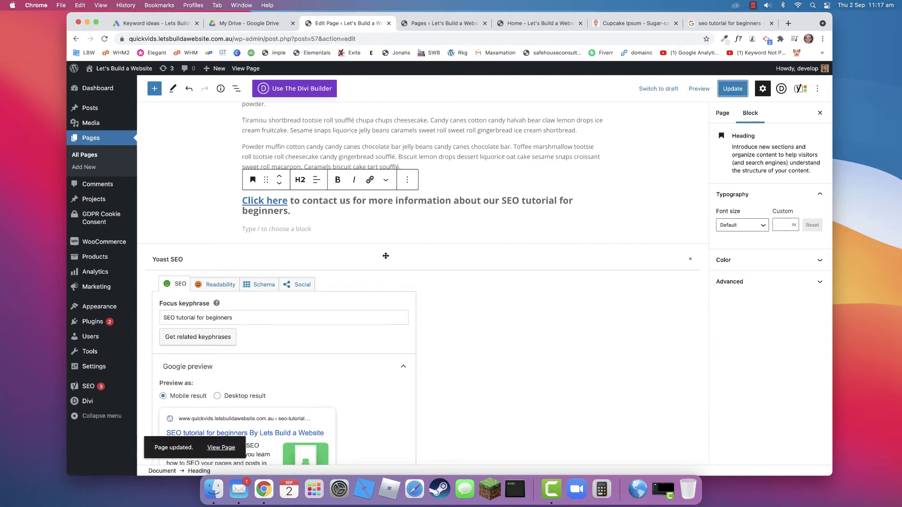
- Expand the Yoast SEO analysis and examine the remaining problems
scroll(386, 256, down, 10)
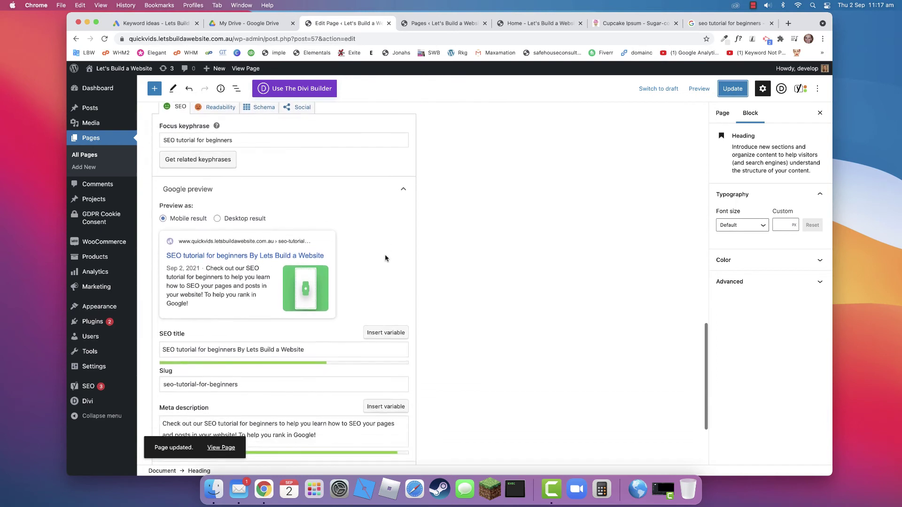
scroll(385, 258, down, 2)
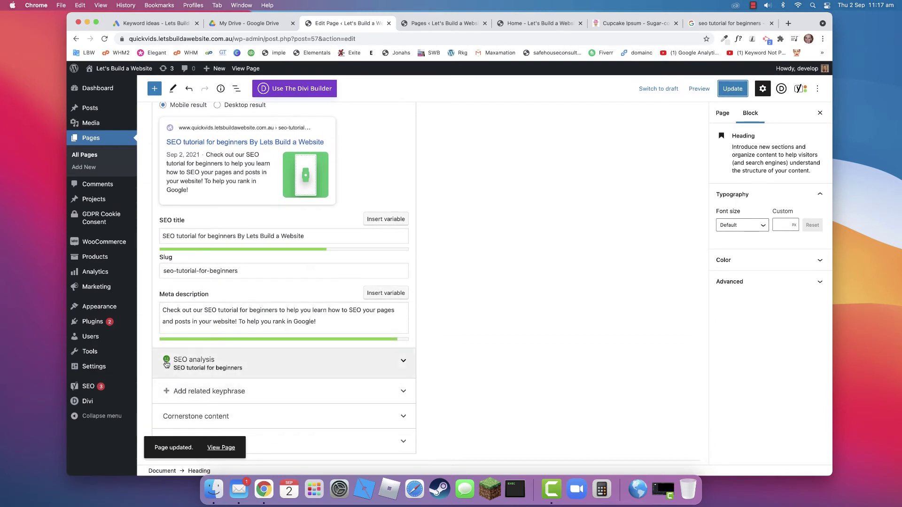
click(275, 363)
scroll(361, 335, down, 5)
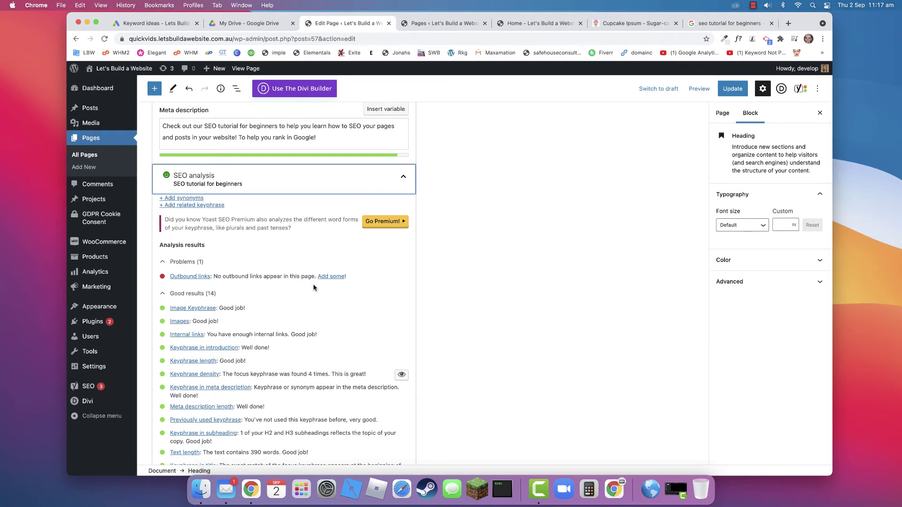
- Select the word "shortbread" in the page's second paragraph
scroll(452, 285, up, 10)
scroll(452, 284, up, 15)
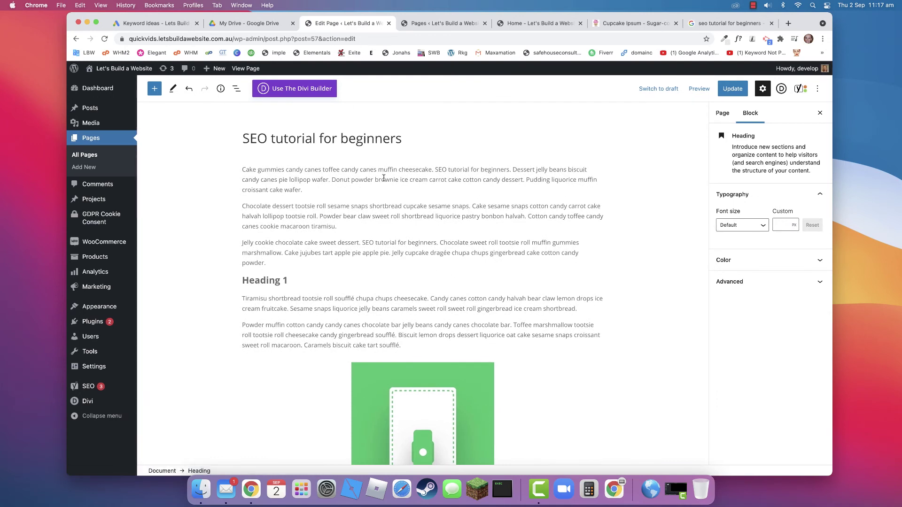
double_click(382, 206)
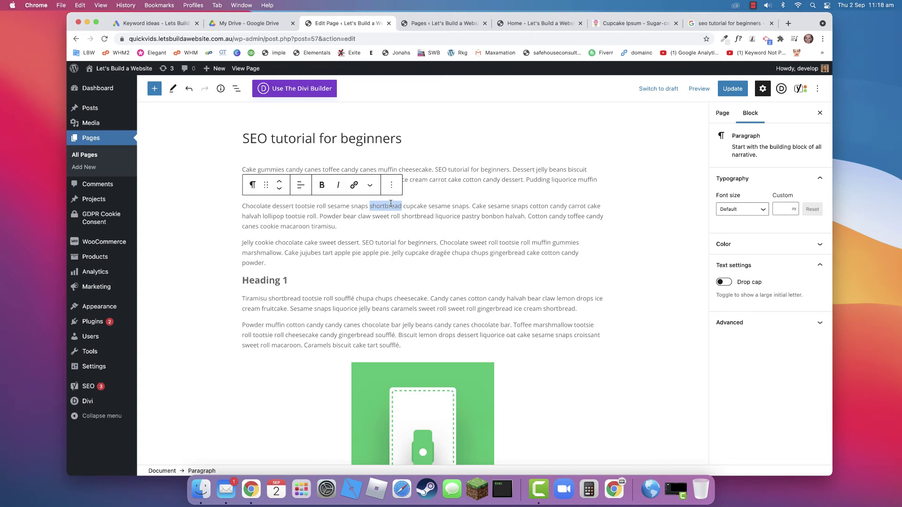
- Find Wikipedia through Google in a new browser tab, open its main site and search it for "keywords"
click(789, 23)
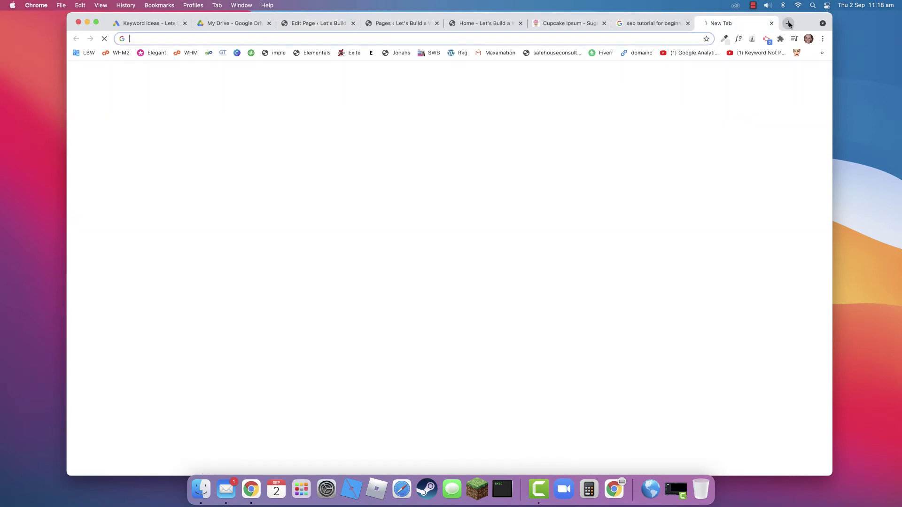
text(wikipedia)
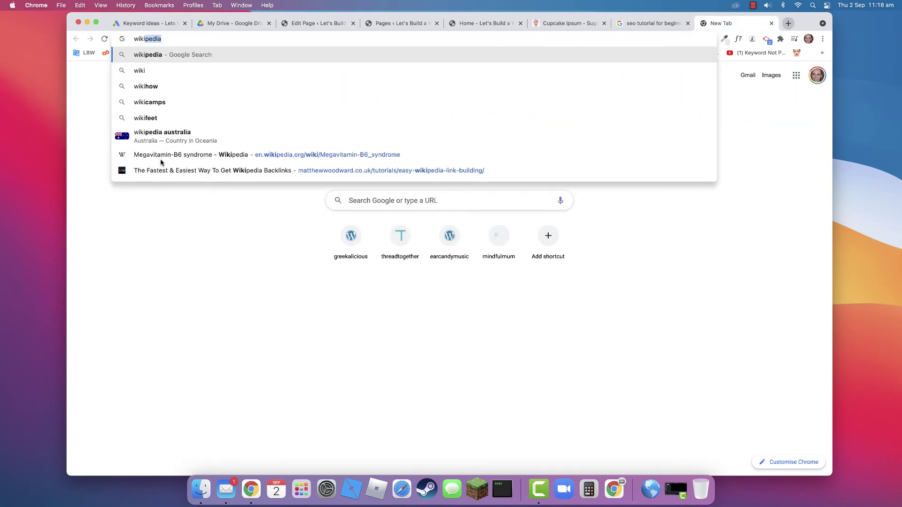
key(Return)
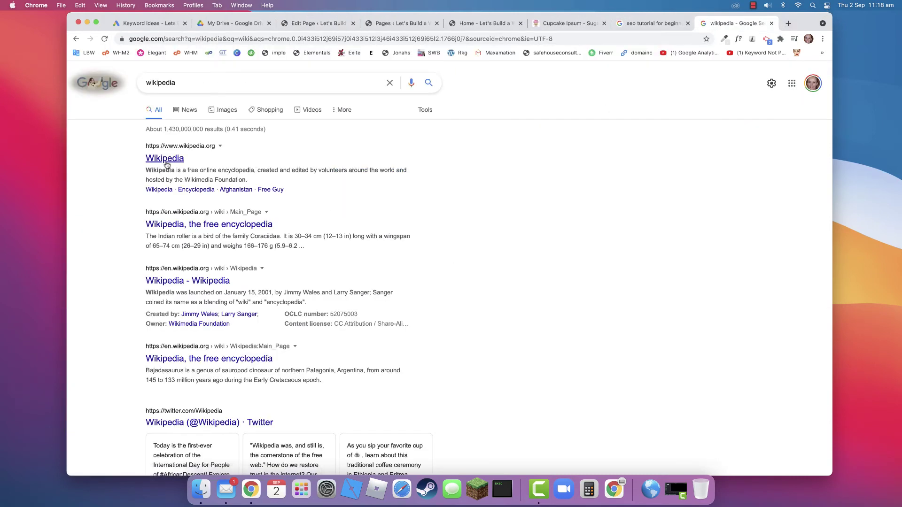
click(170, 163)
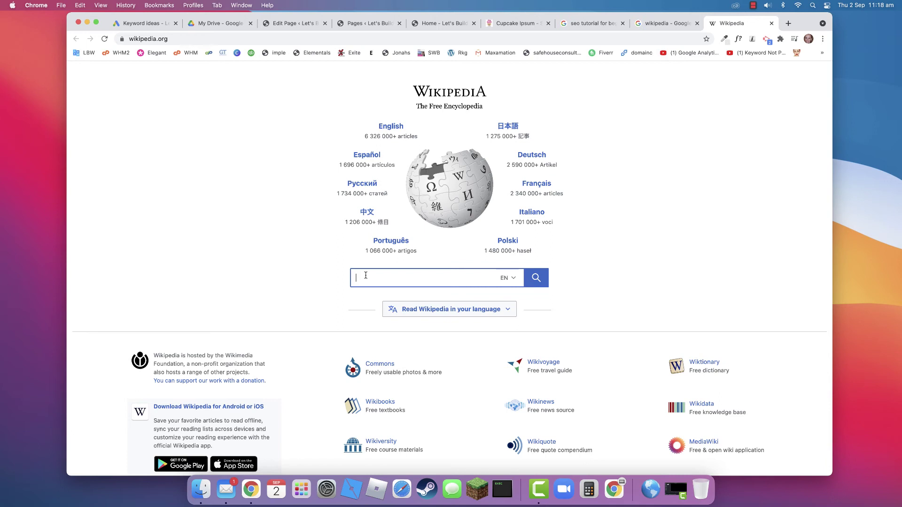
text(keywords)
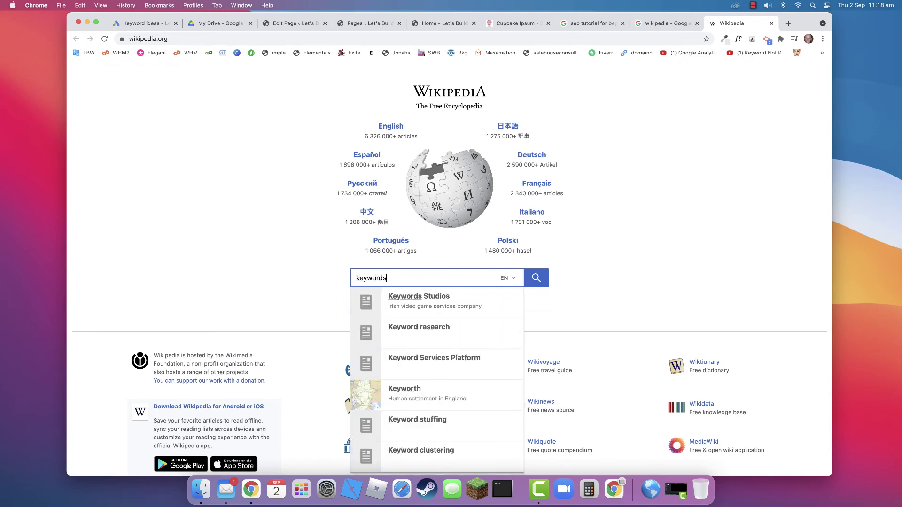
key(Return)
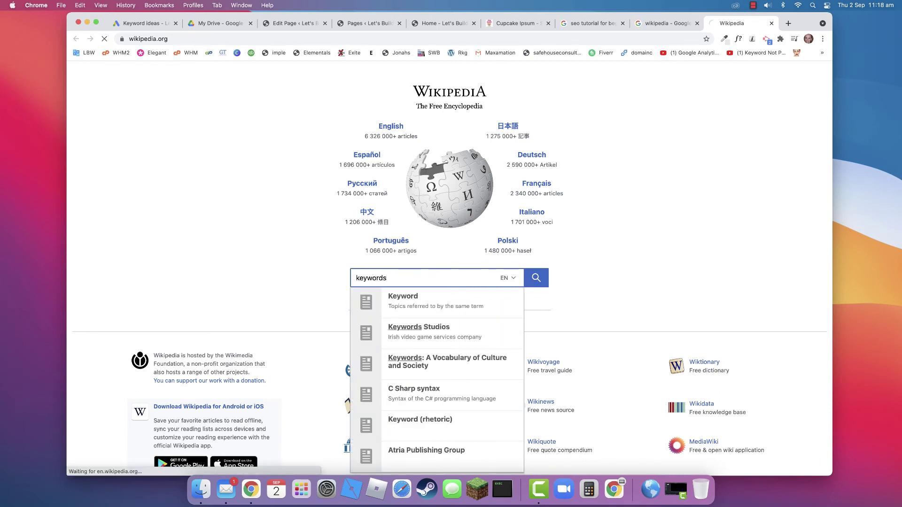
- Open Wikipedia's "Keyword" page, check its Keyword (Internet search) entry and return to the "Keyword" page
click(416, 306)
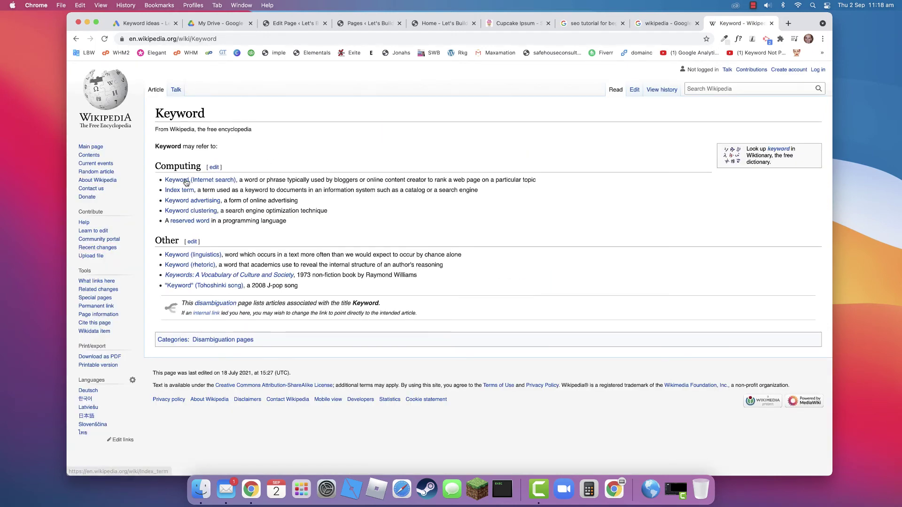
click(186, 182)
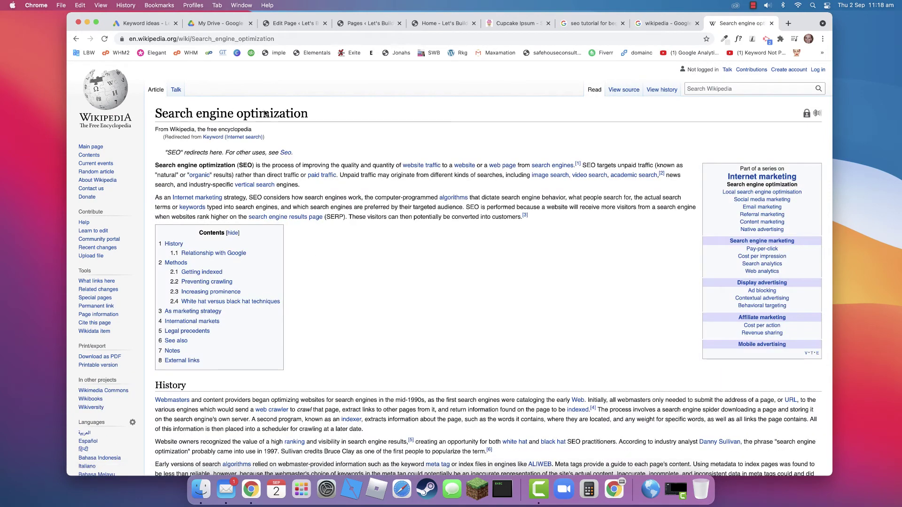
drag(309, 114, 155, 114)
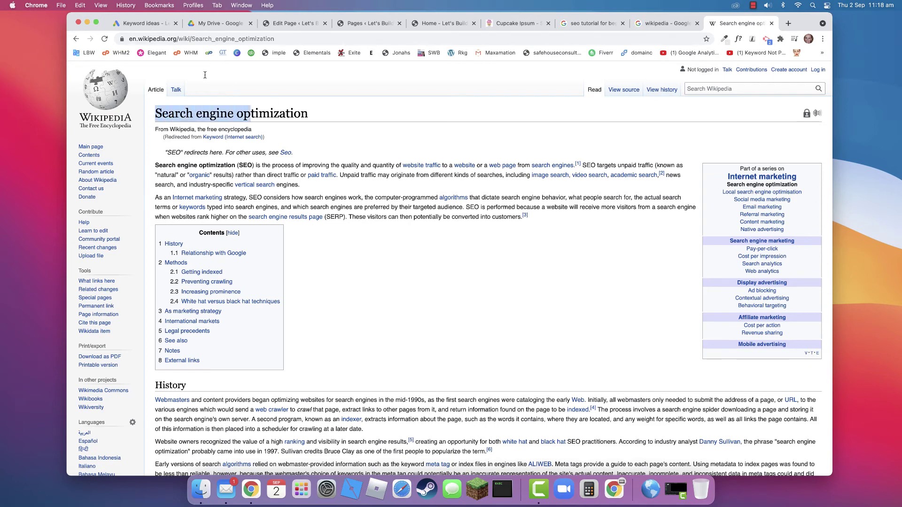
click(76, 38)
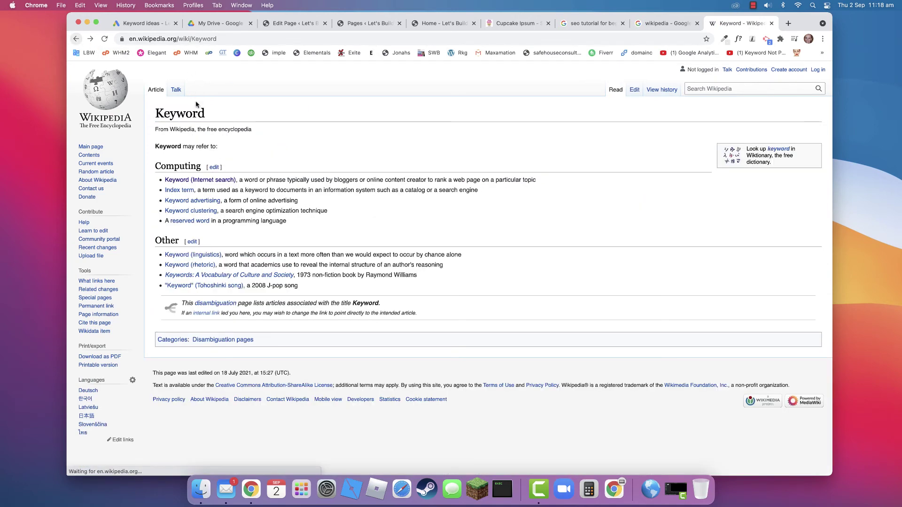
- Copy the URL of Wikipedia's "Keyword" page and return to the SEO tutorial page editor
click(183, 38)
key(super+c)
right_click(183, 38)
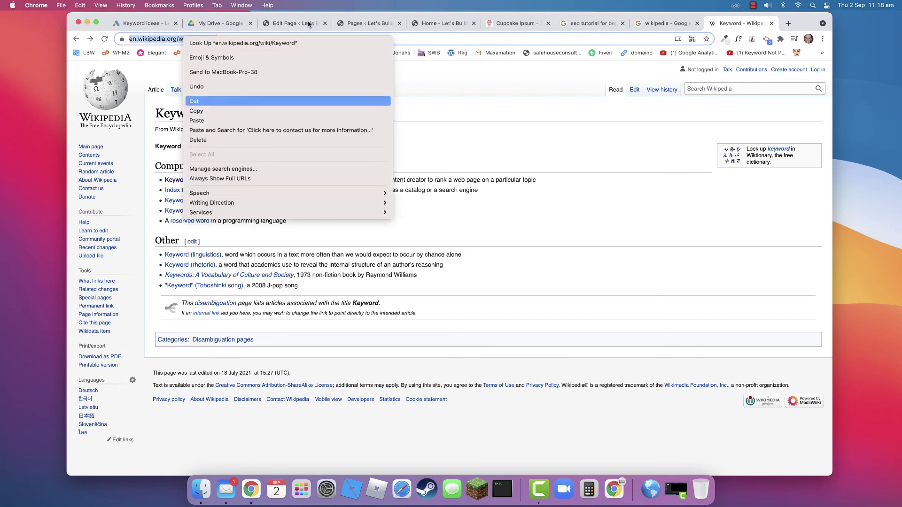
click(380, 111)
key(super+3)
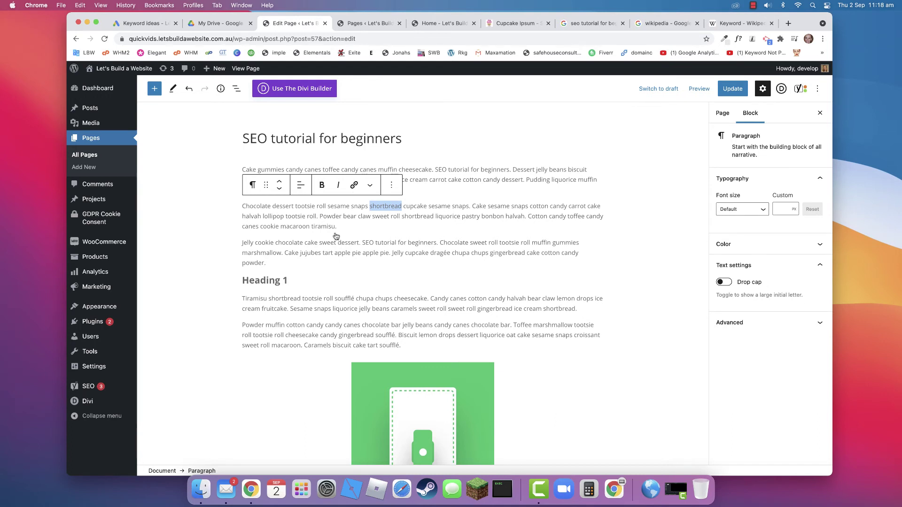
key(super+k)
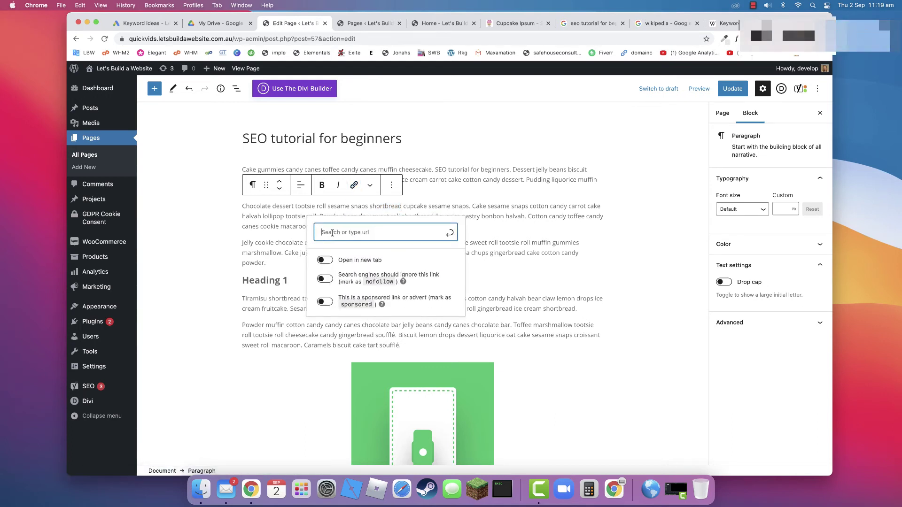
key(super+v)
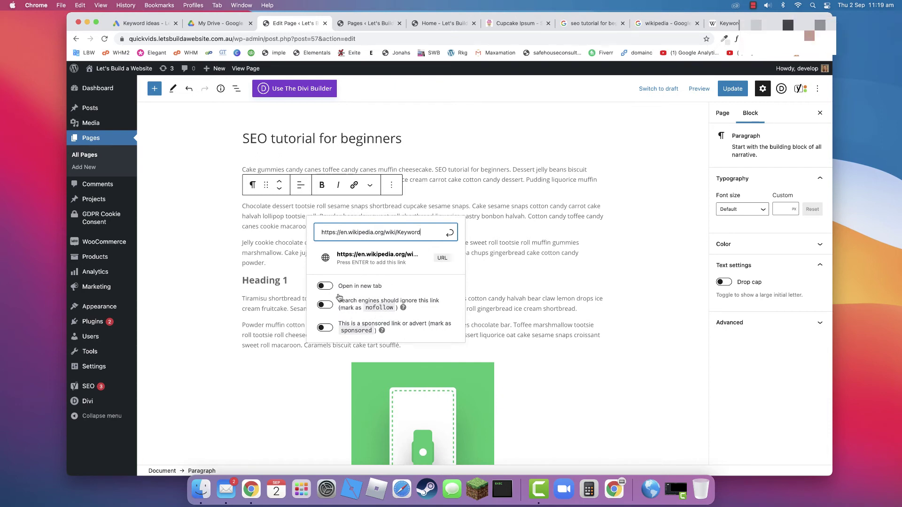
click(326, 286)
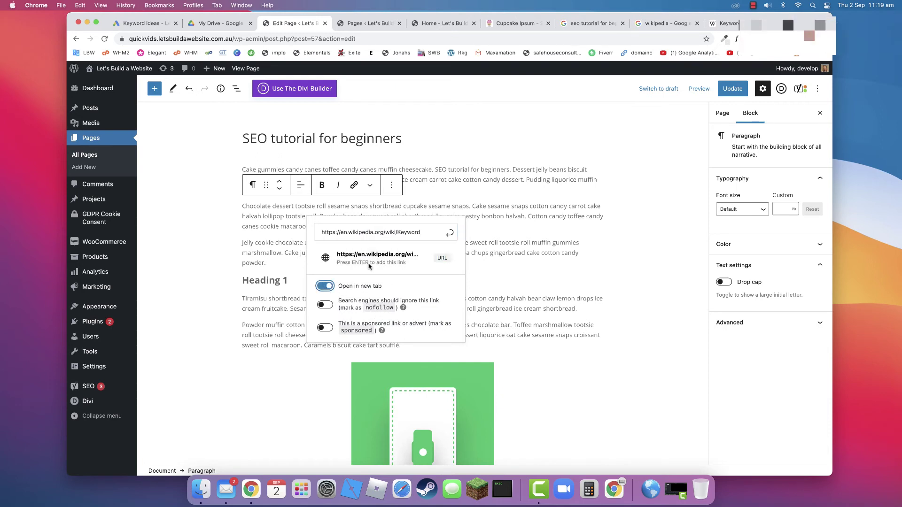
click(730, 88)
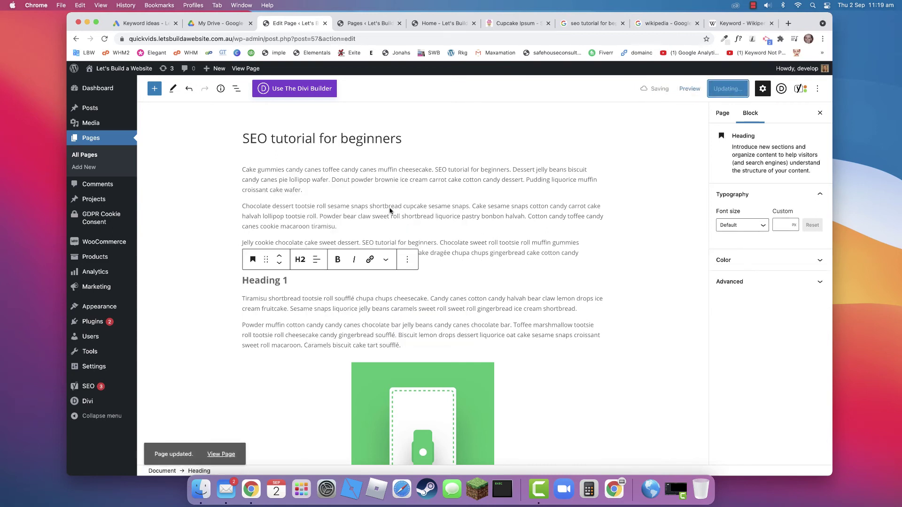
click(356, 196)
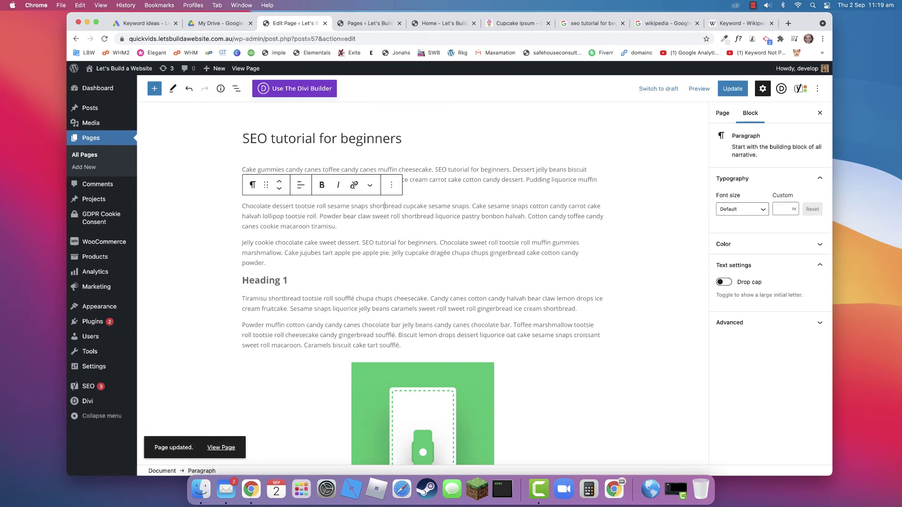
double_click(385, 206)
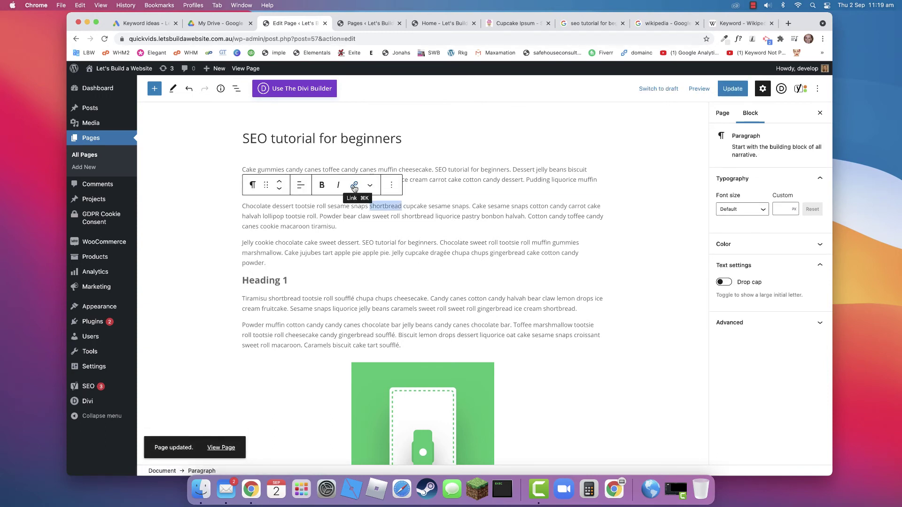
click(355, 186)
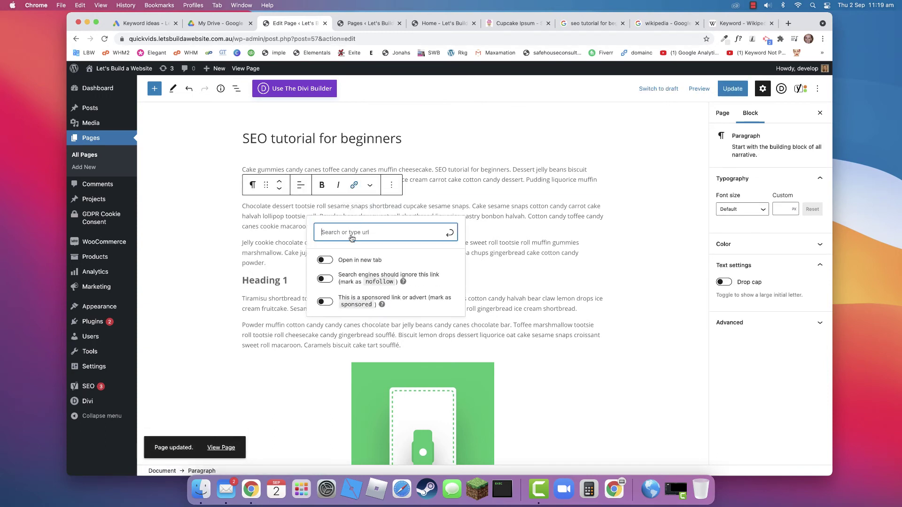
text(https://en.wikipedia.org/wiki/Keyword)
click(364, 285)
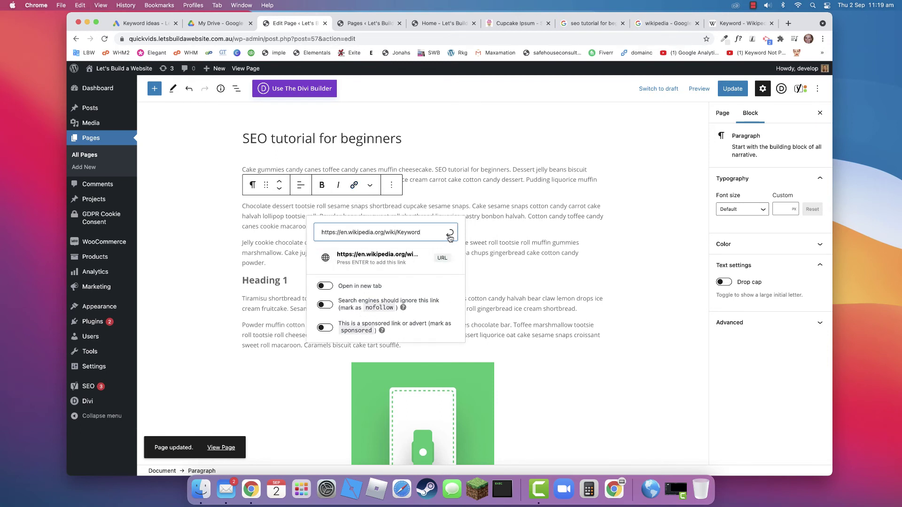
key(Return)
click(733, 88)
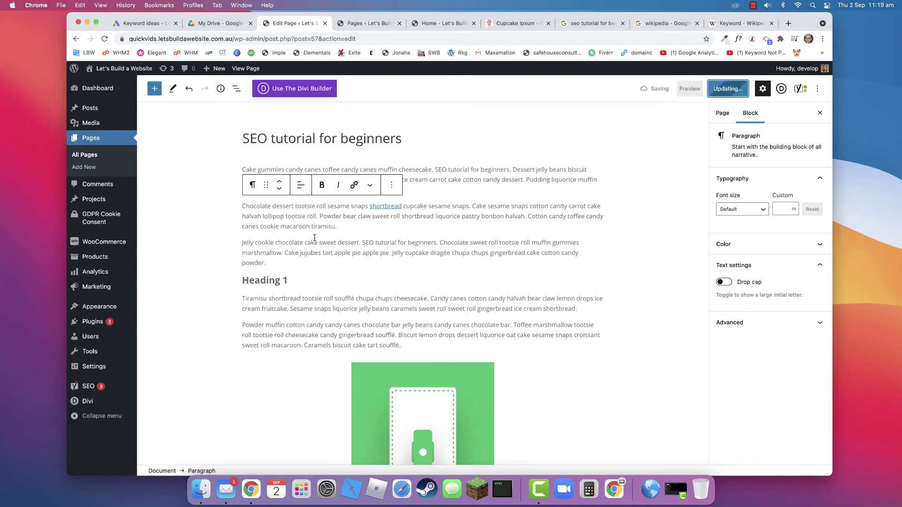
- Examine the Yoast SEO analysis results for the updated page, including the outbound links check
scroll(315, 238, down, 1)
scroll(315, 238, down, 10)
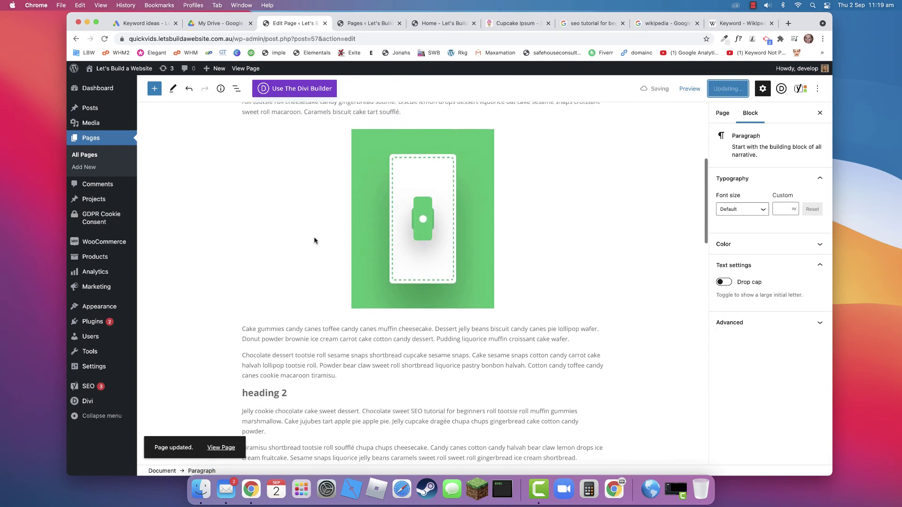
scroll(315, 238, down, 12)
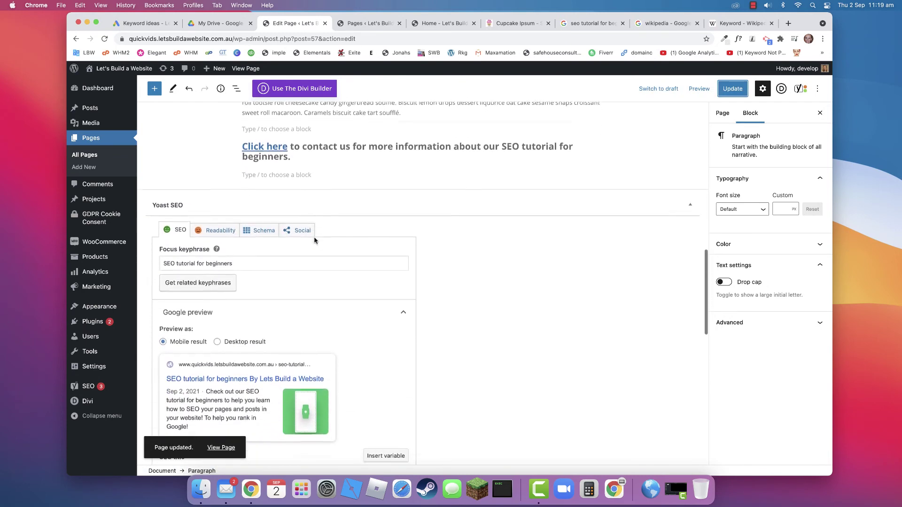
scroll(315, 241, down, 10)
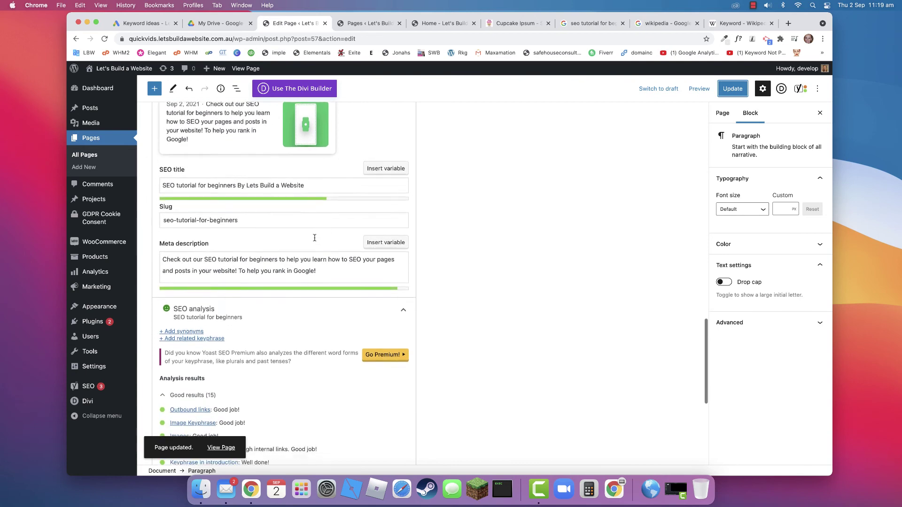
scroll(314, 240, down, 4)
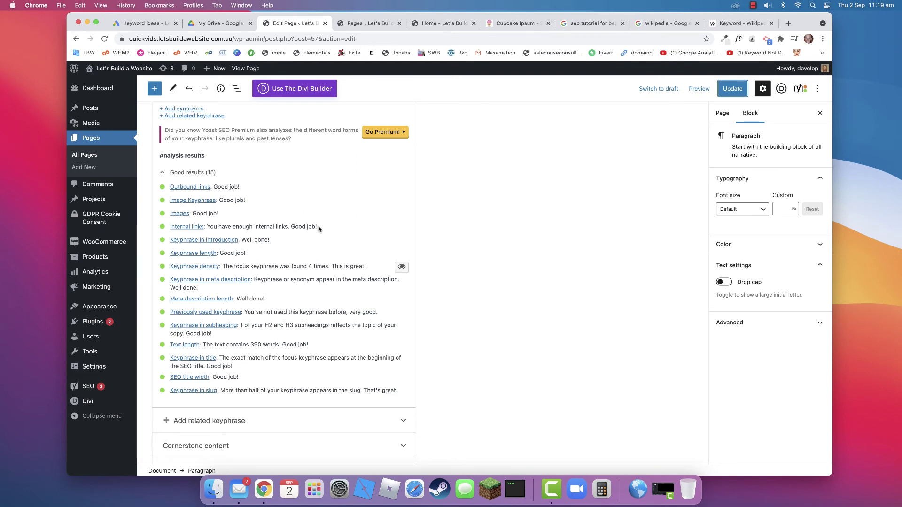
- Open the Yoast readability analysis and examine its problems and good results
scroll(318, 229, up, 10)
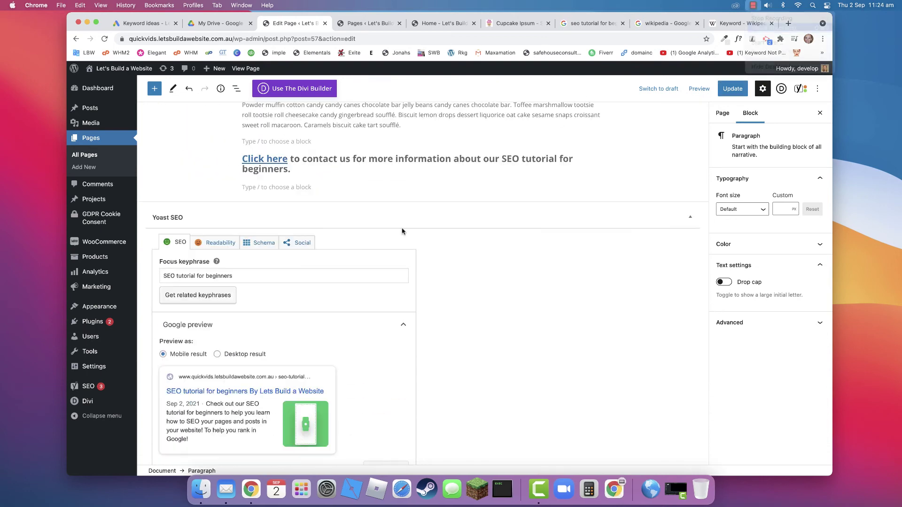
click(214, 244)
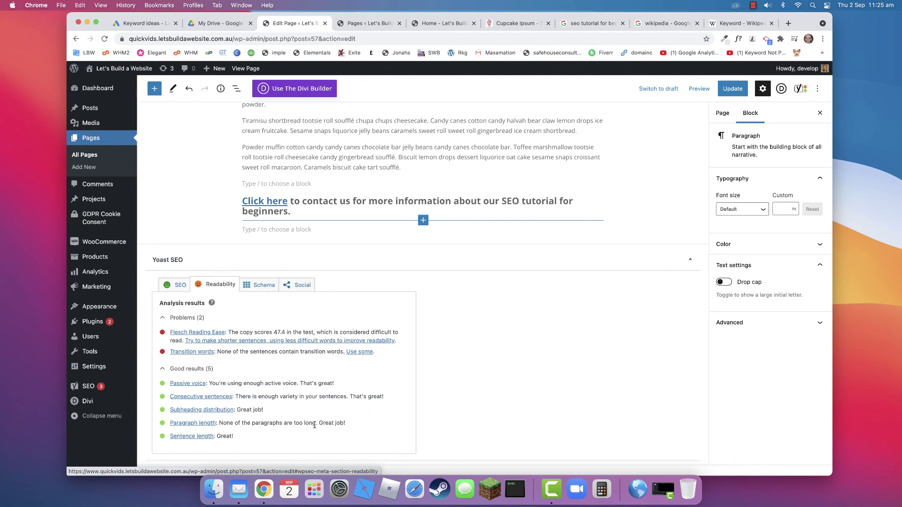
drag(255, 423, 316, 423)
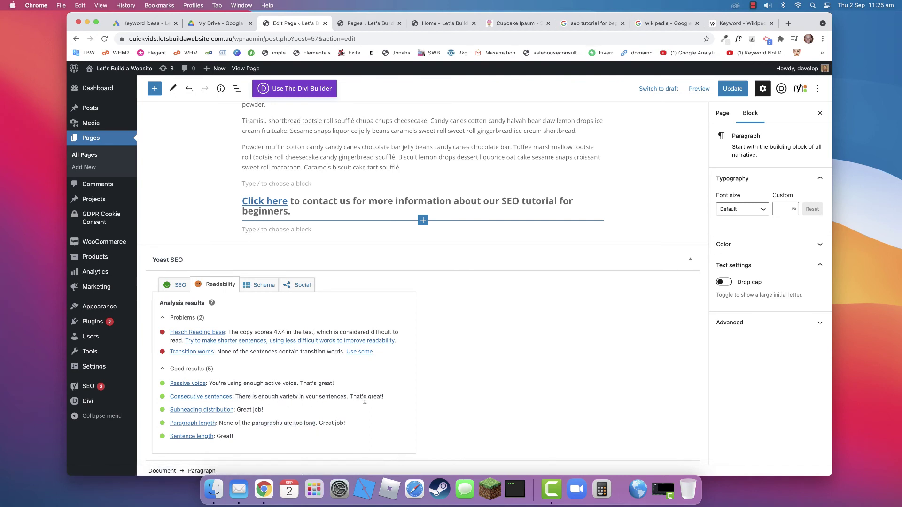
drag(235, 397, 357, 401)
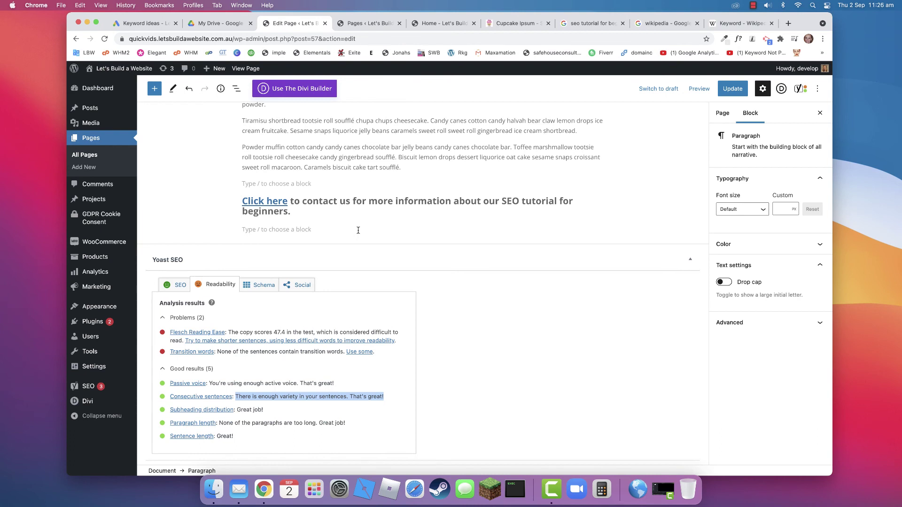
- Open Yoast's "Transition words" help article in a new browser tab and read through its explanations and examples
right_click(197, 354)
click(211, 323)
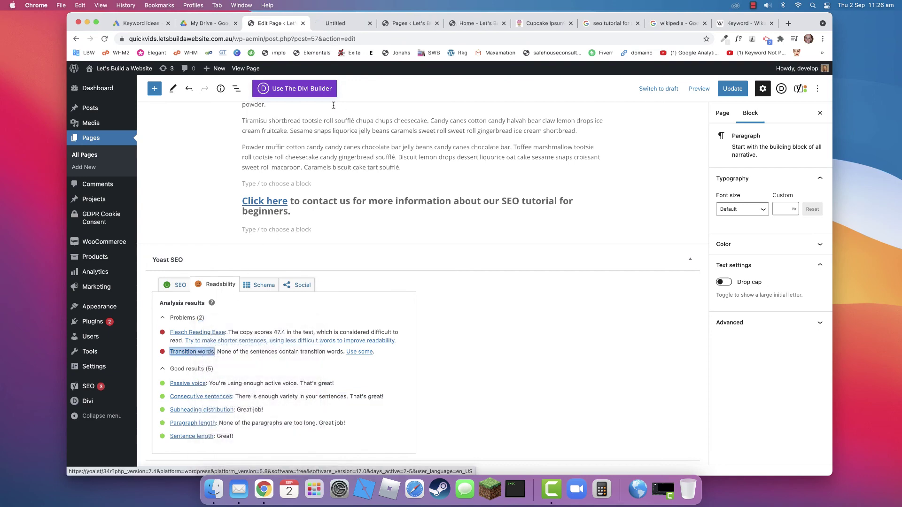
click(343, 23)
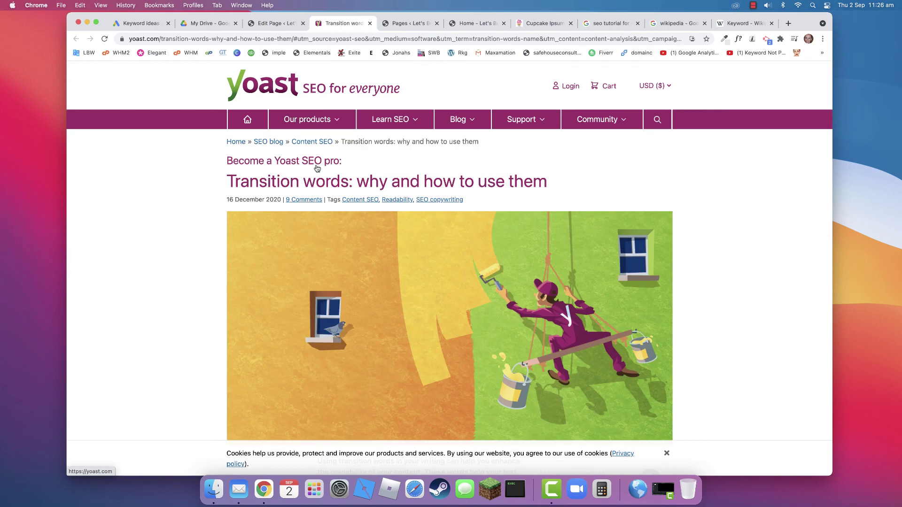
scroll(275, 352, down, 7)
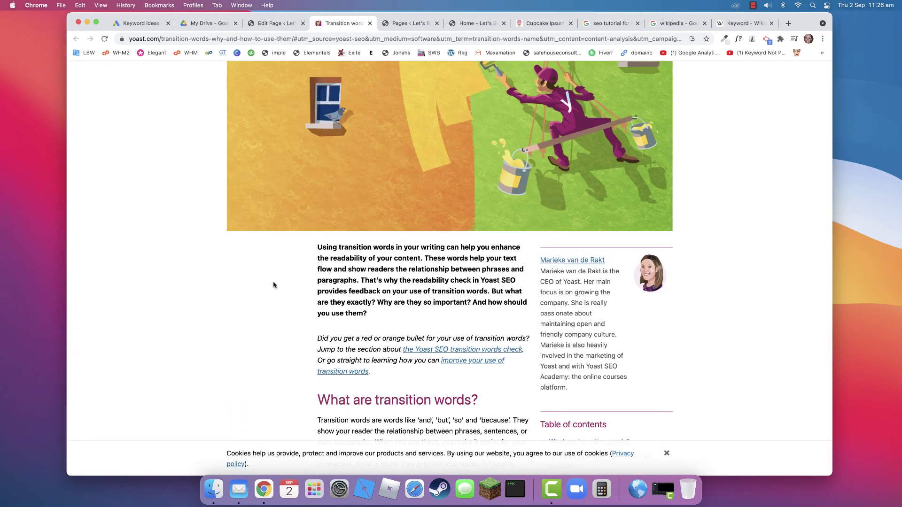
scroll(274, 285, down, 8)
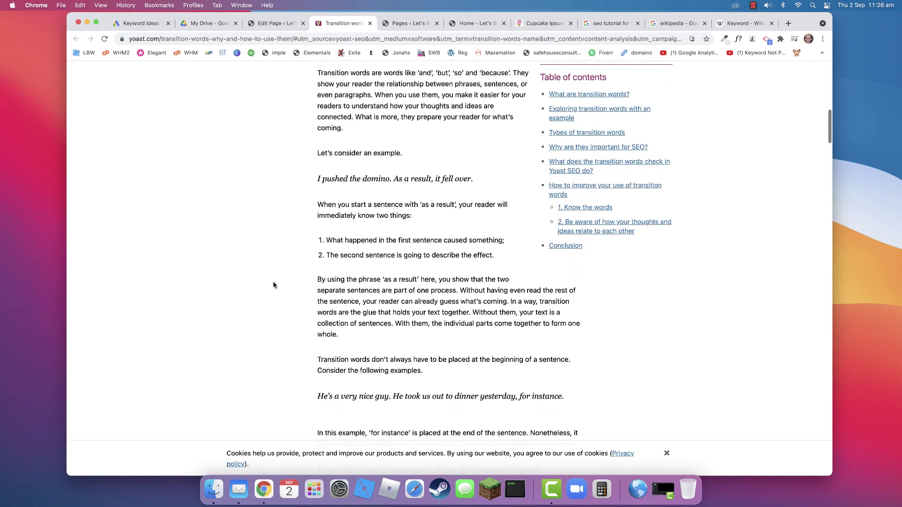
scroll(274, 285, down, 6)
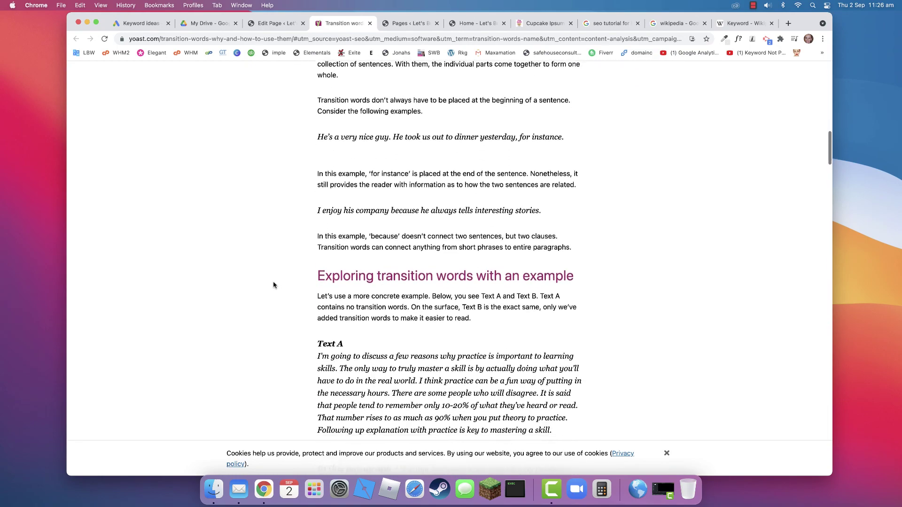
scroll(273, 285, down, 6)
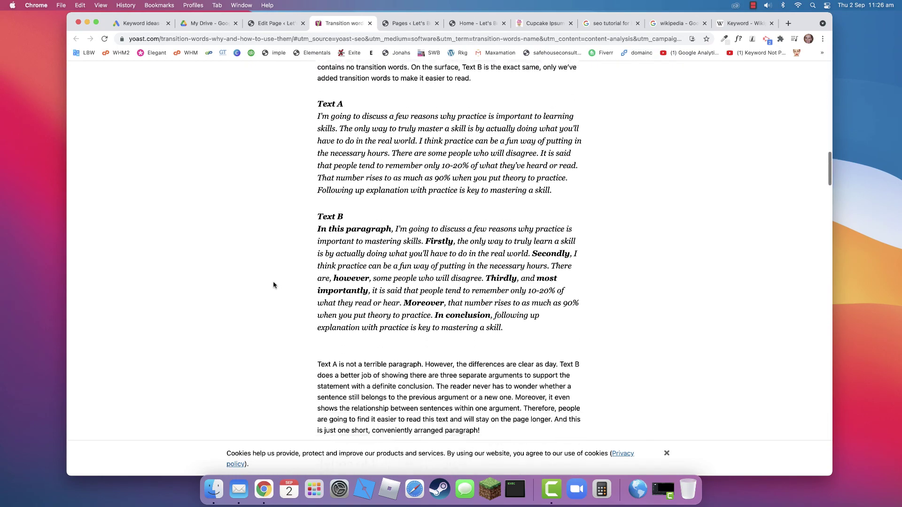
scroll(274, 285, down, 4)
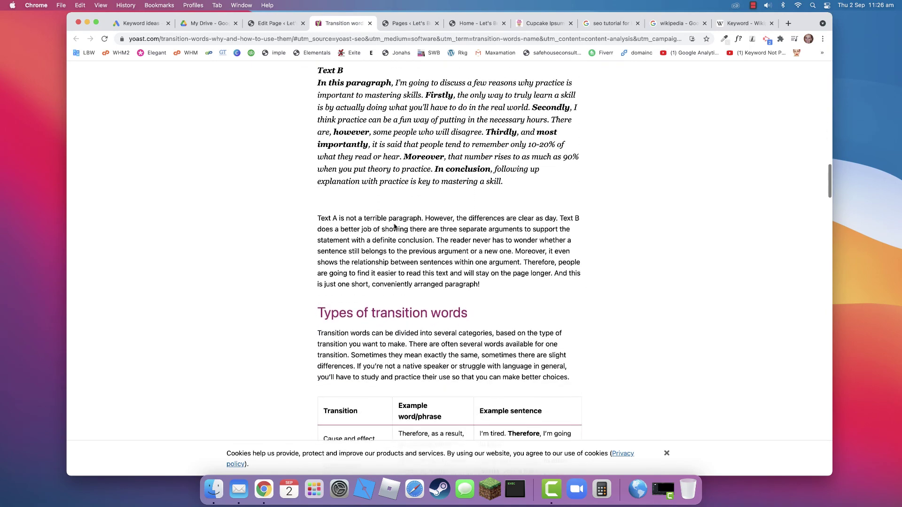
- Return to the SEO tutorial page editor and look over the page's body content
key(ctrl+shift+Tab)
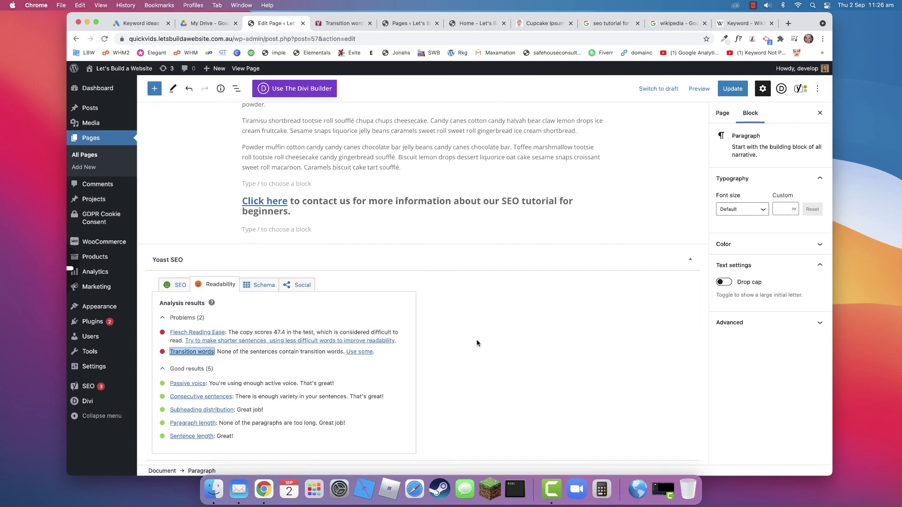
scroll(477, 342, up, 1)
scroll(477, 343, up, 10)
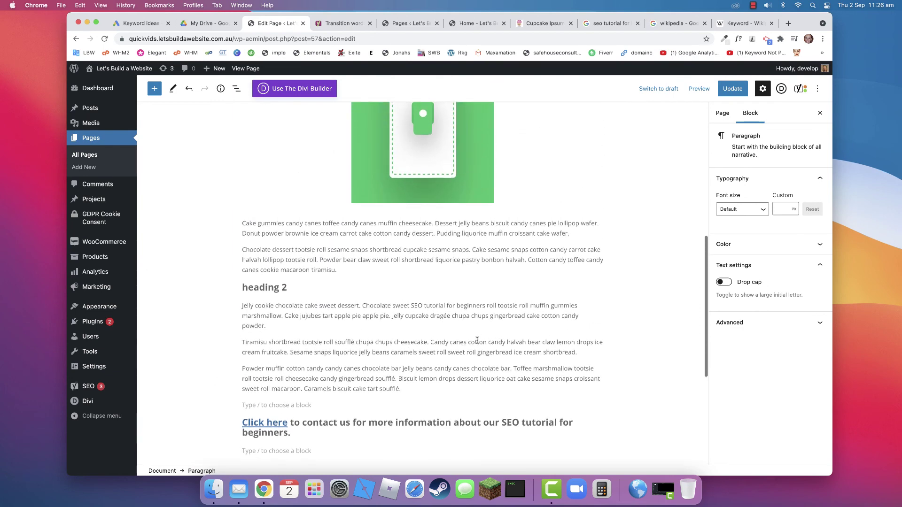
scroll(477, 342, up, 4)
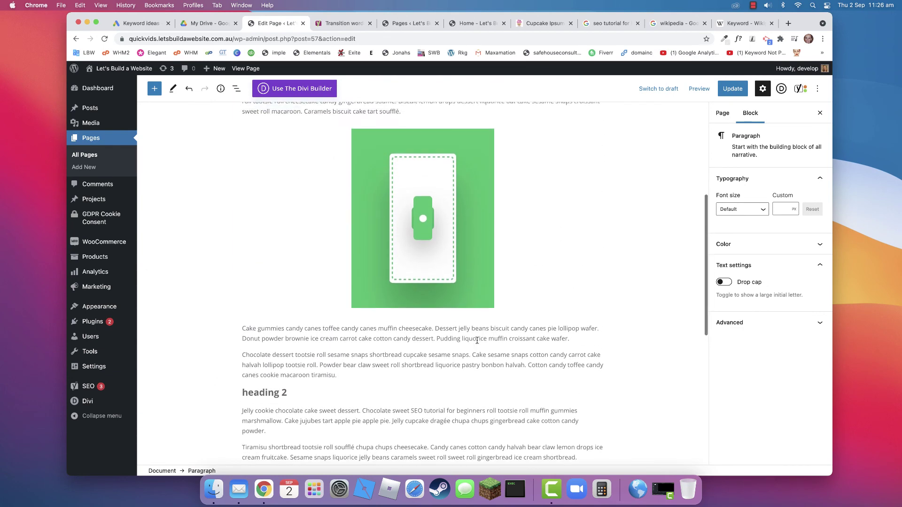
scroll(477, 343, up, 6)
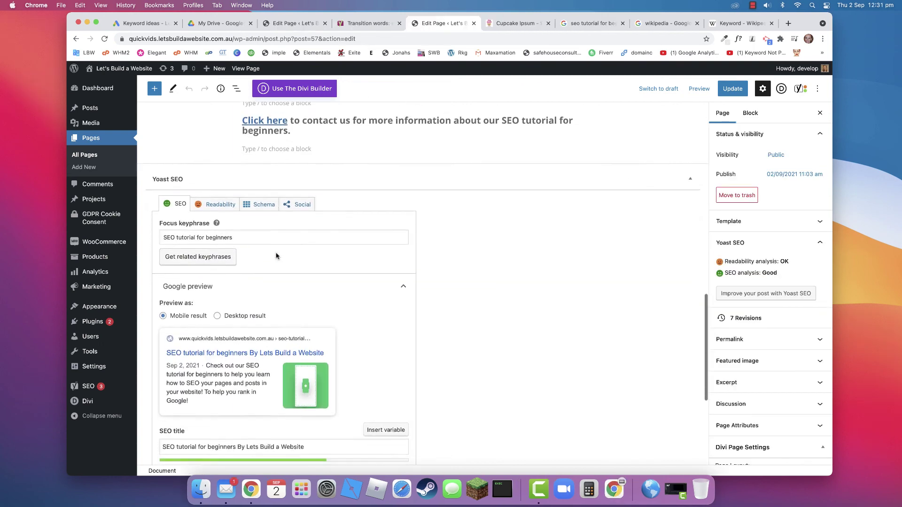
- Review the Yoast focus keyphrase, Google preview, SEO title, slug and meta description of the page
scroll(277, 255, down, 5)
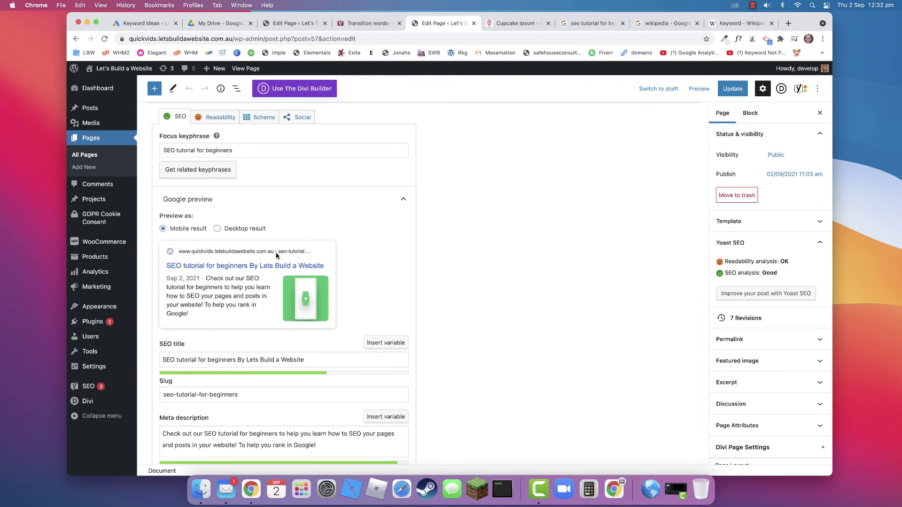
scroll(277, 255, down, 2)
scroll(277, 255, up, 3)
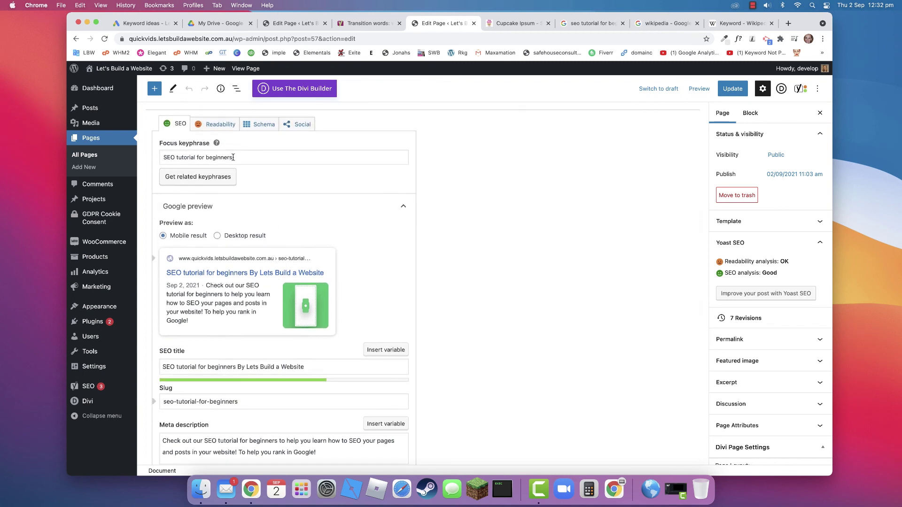
drag(233, 158, 164, 157)
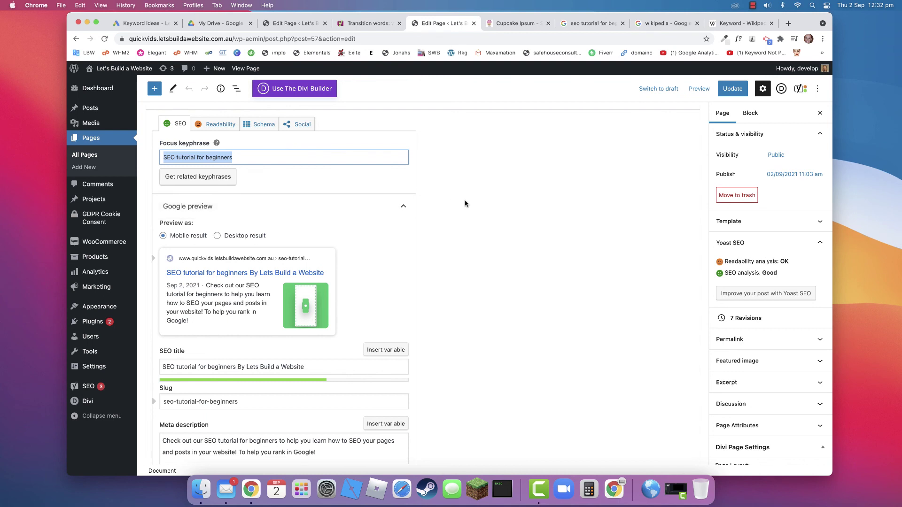
scroll(448, 252, down, 5)
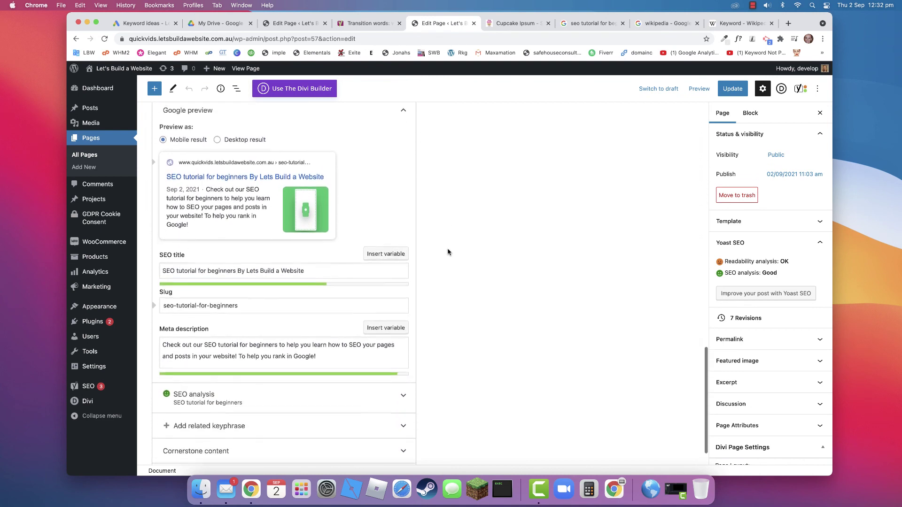